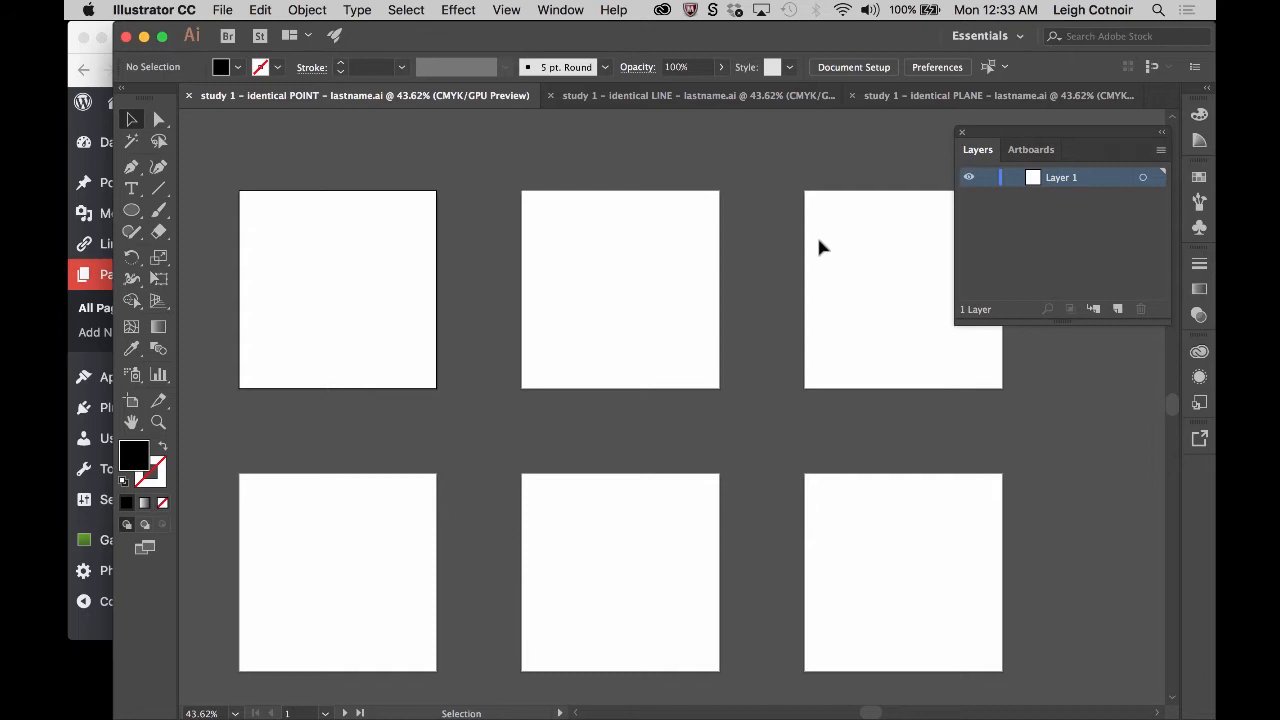
click(223, 10)
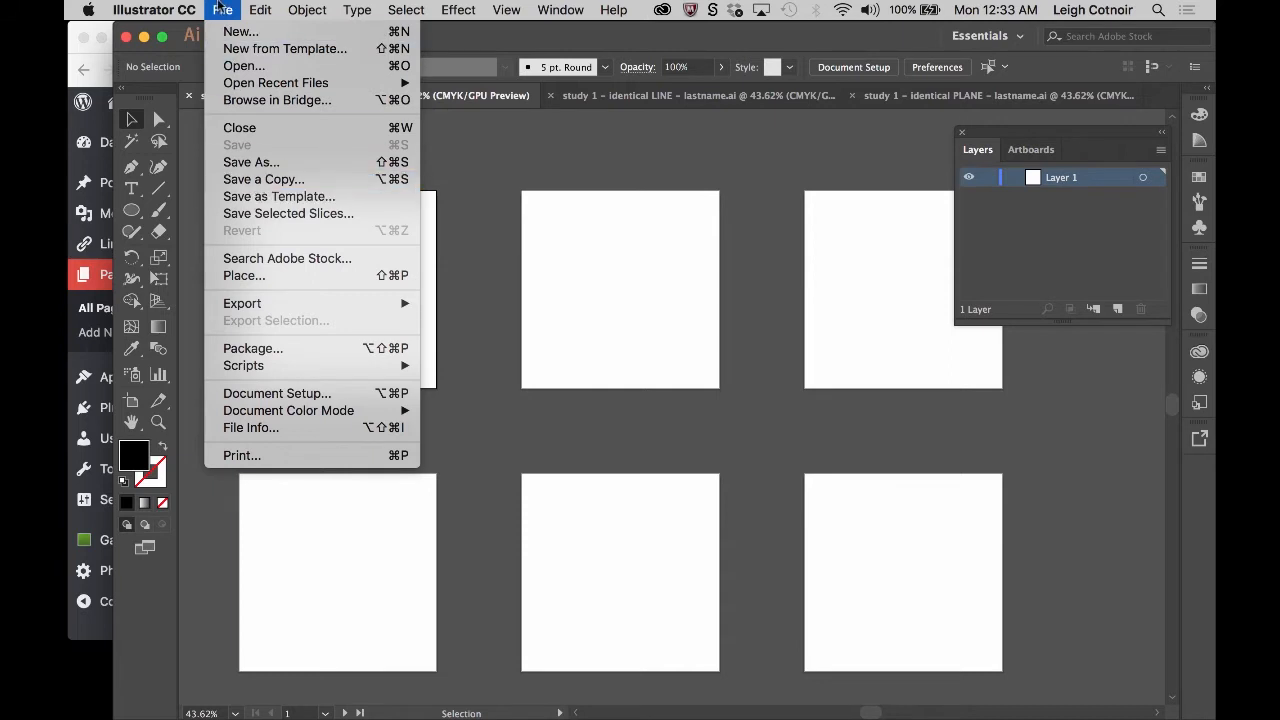
click(220, 8)
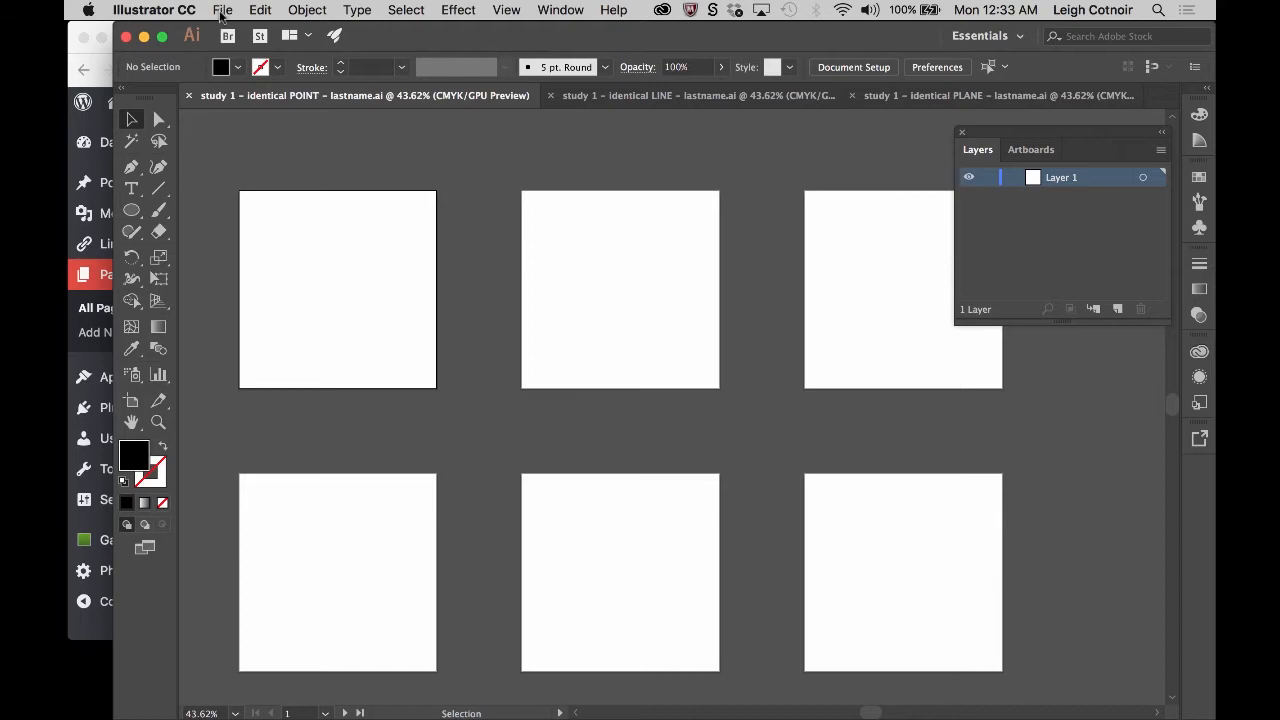
click(222, 12)
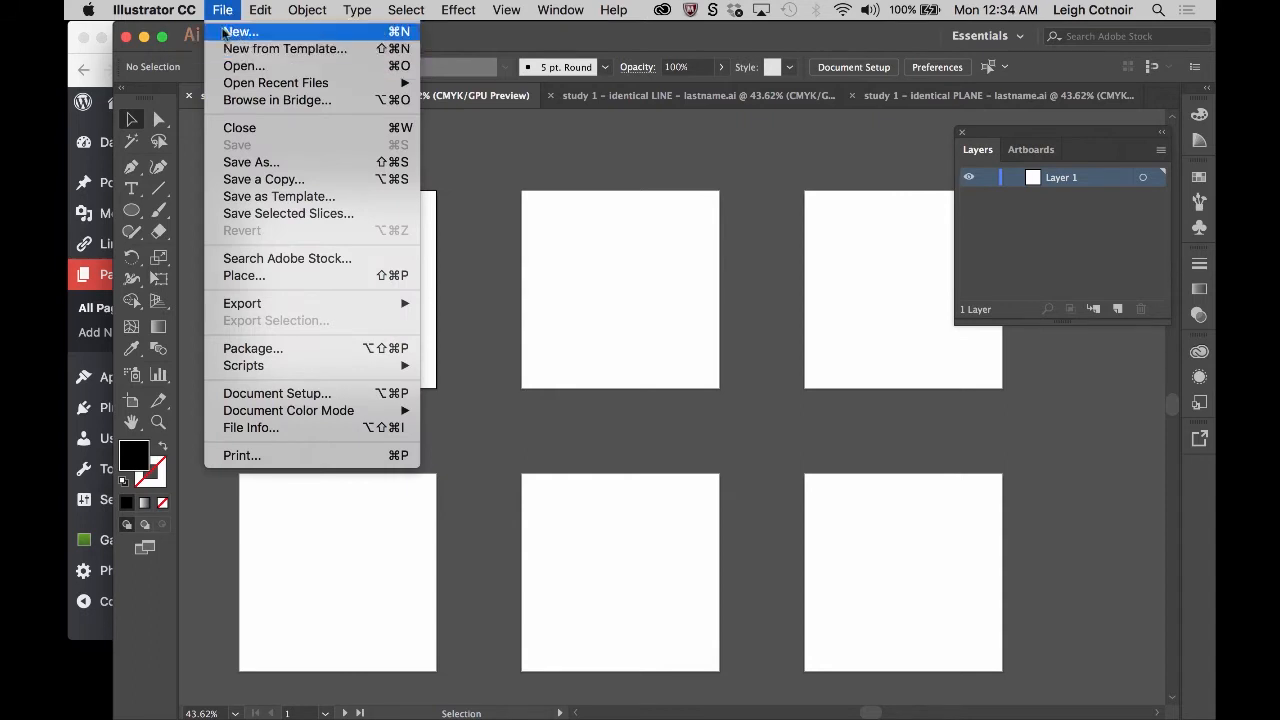
click(224, 10)
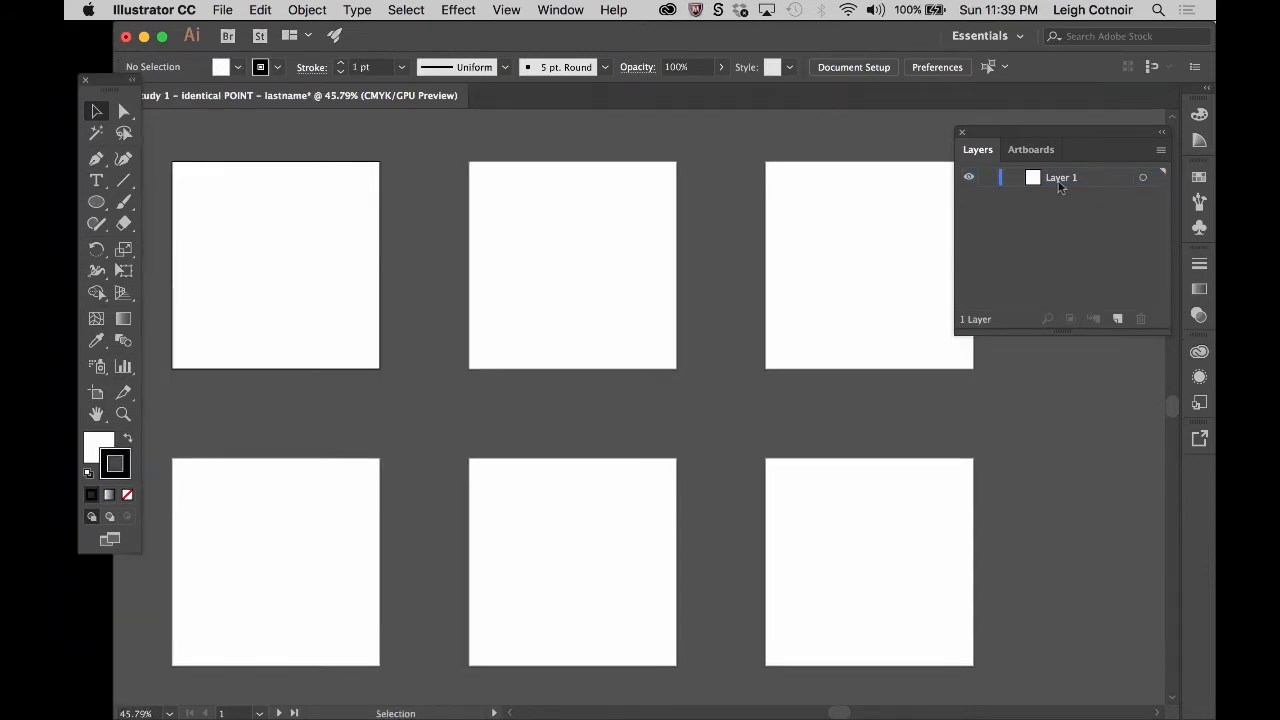
- Rename Layer 1 as "Artboard 1" and dock the floating toolbox at the edge of the workspace
click(1070, 178)
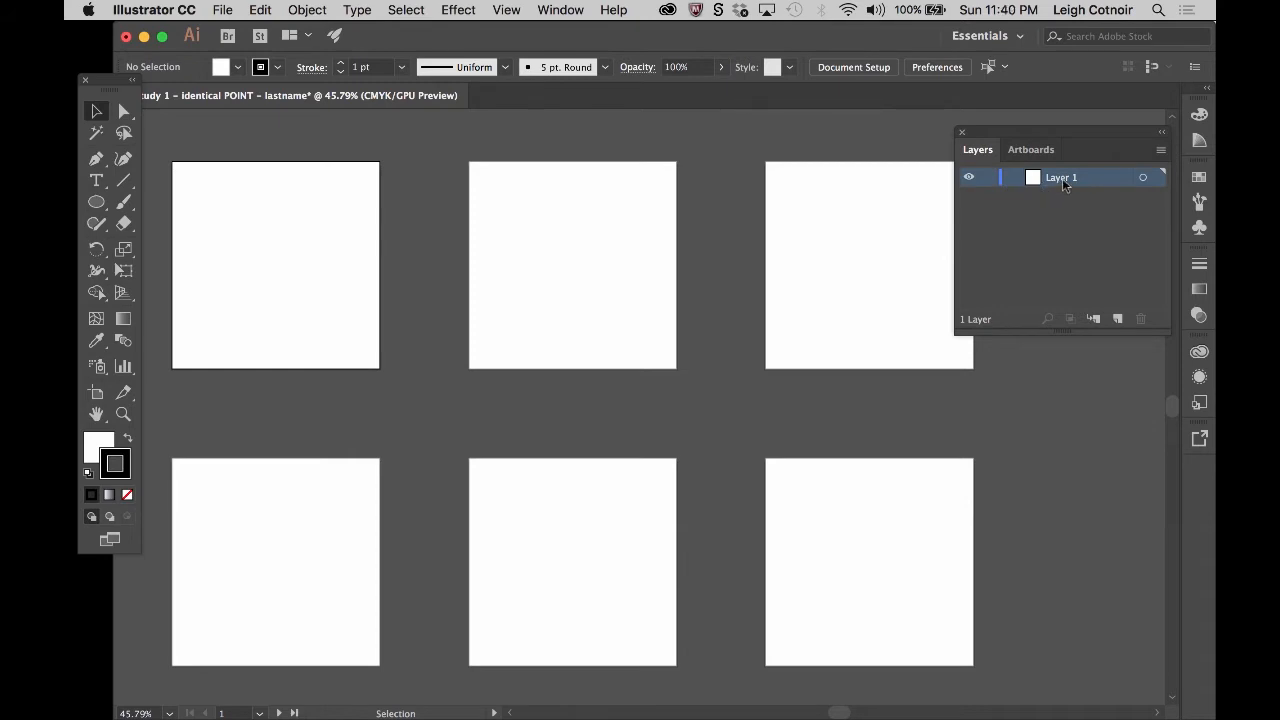
double_click(1061, 178)
text(Artboard 1)
key(Return)
drag(112, 91, 130, 120)
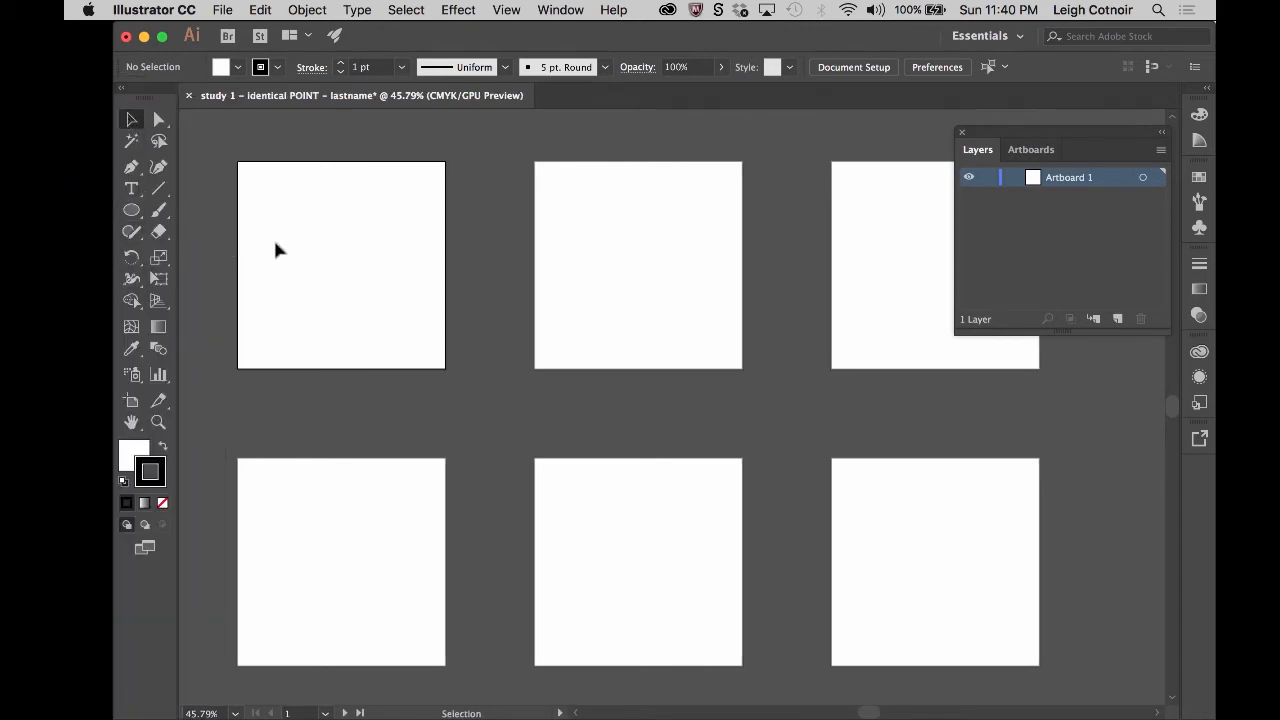
click(131, 211)
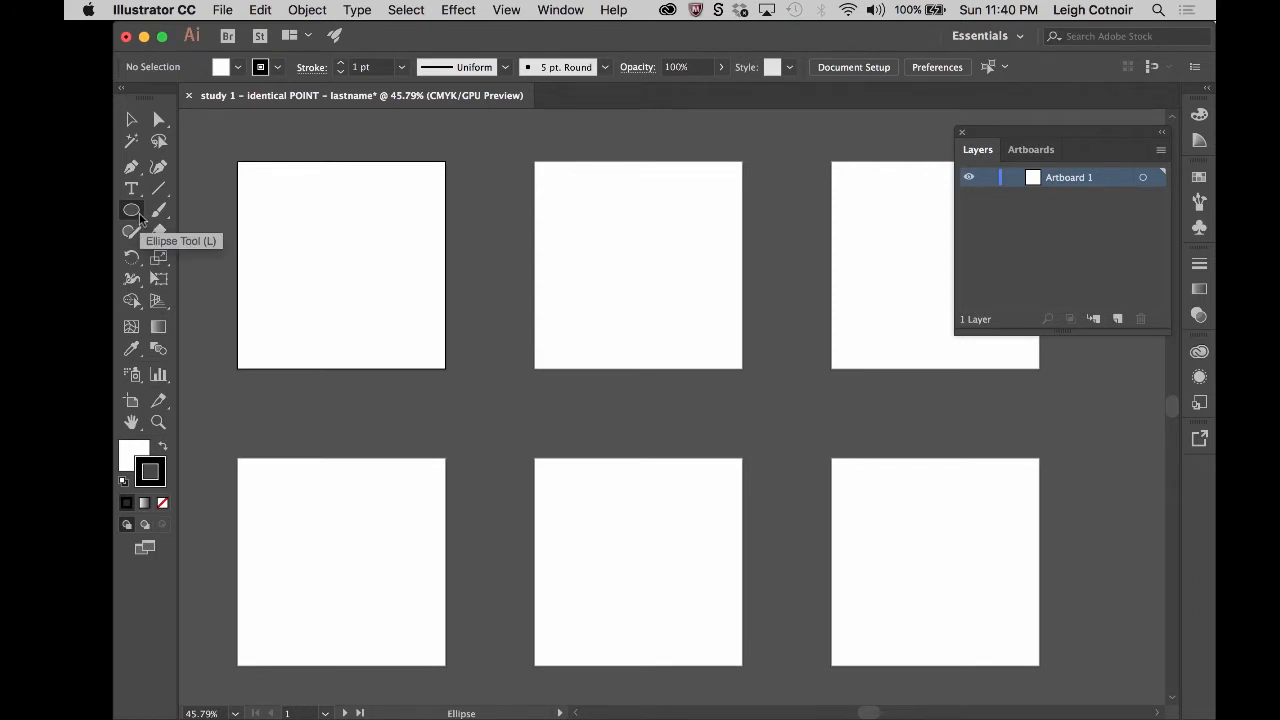
click(132, 211)
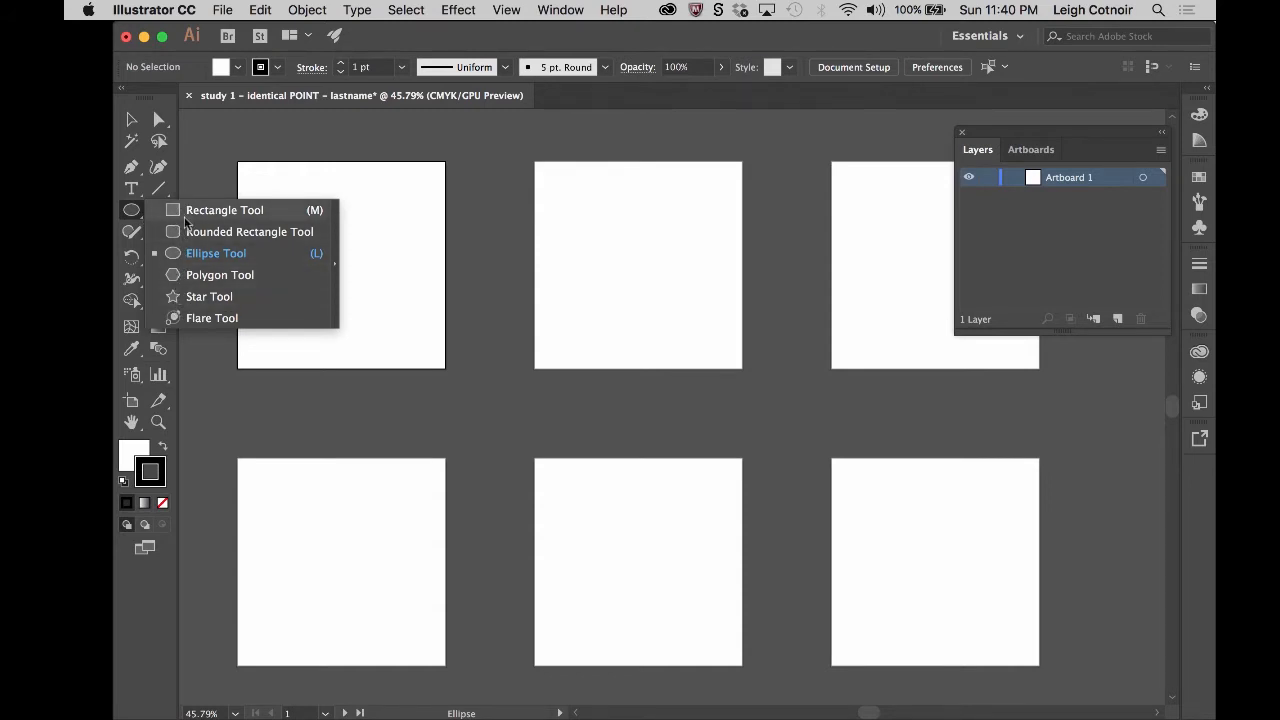
click(133, 215)
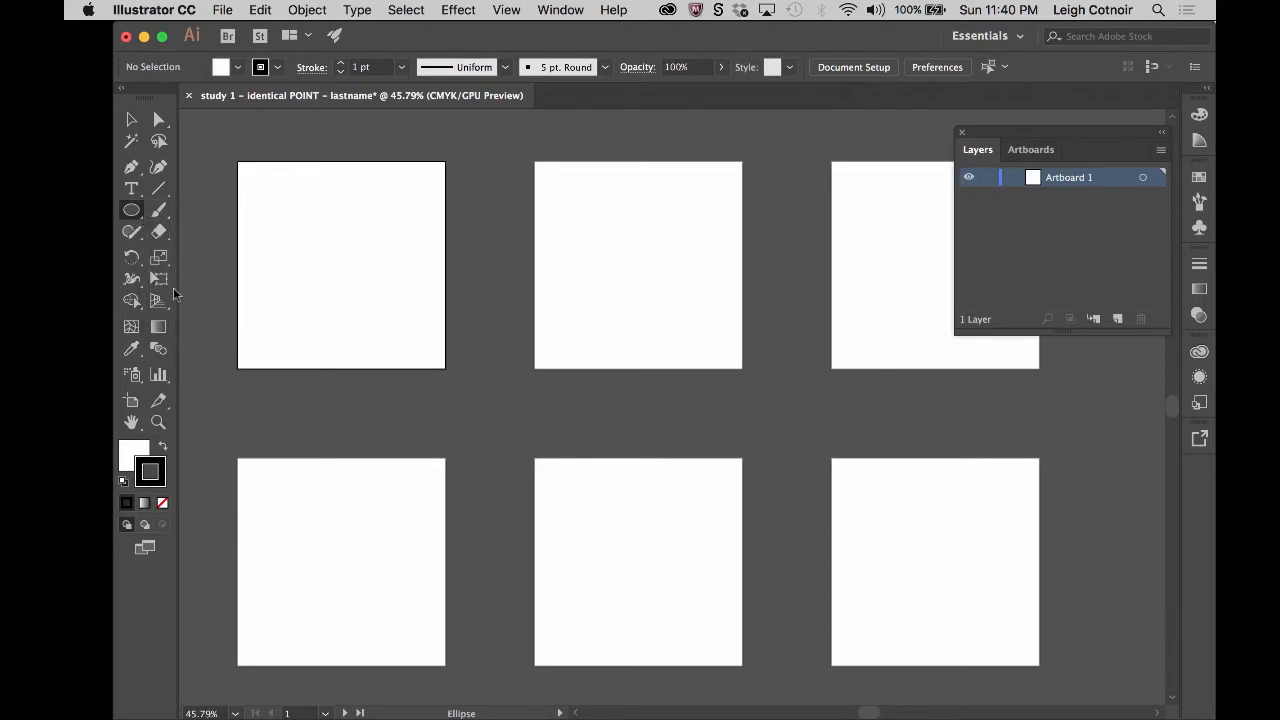
click(160, 190)
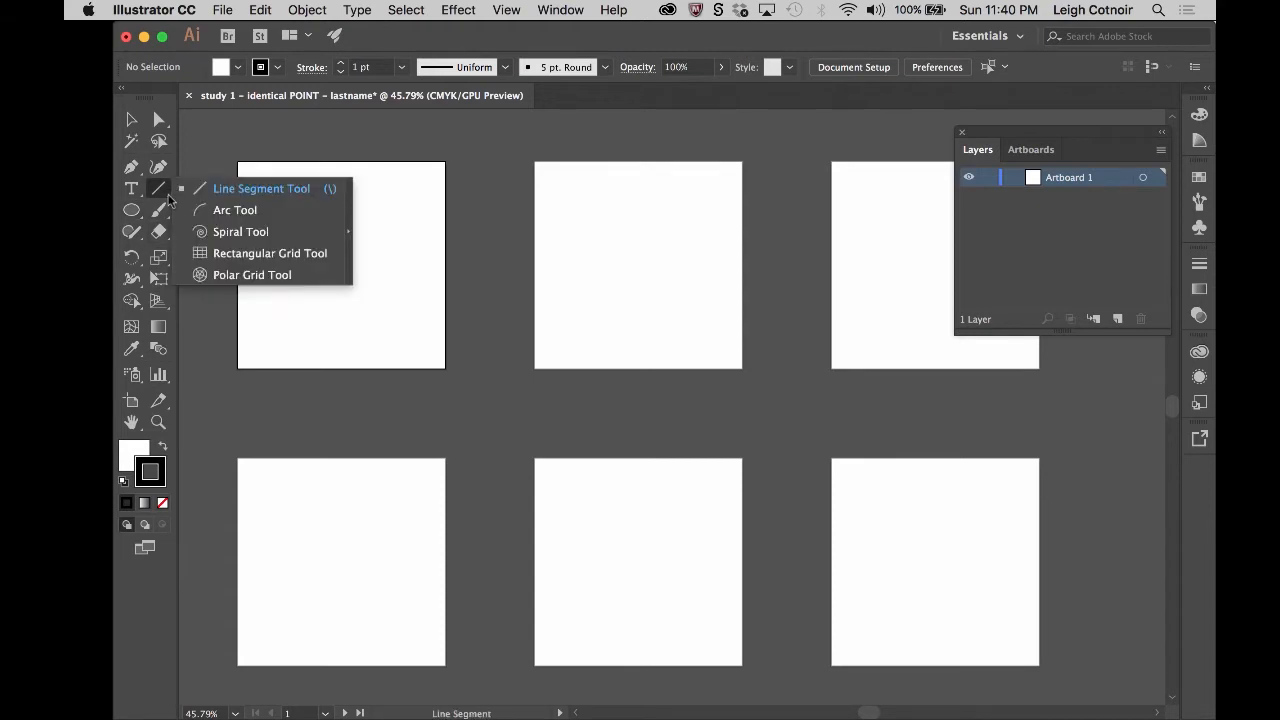
click(226, 134)
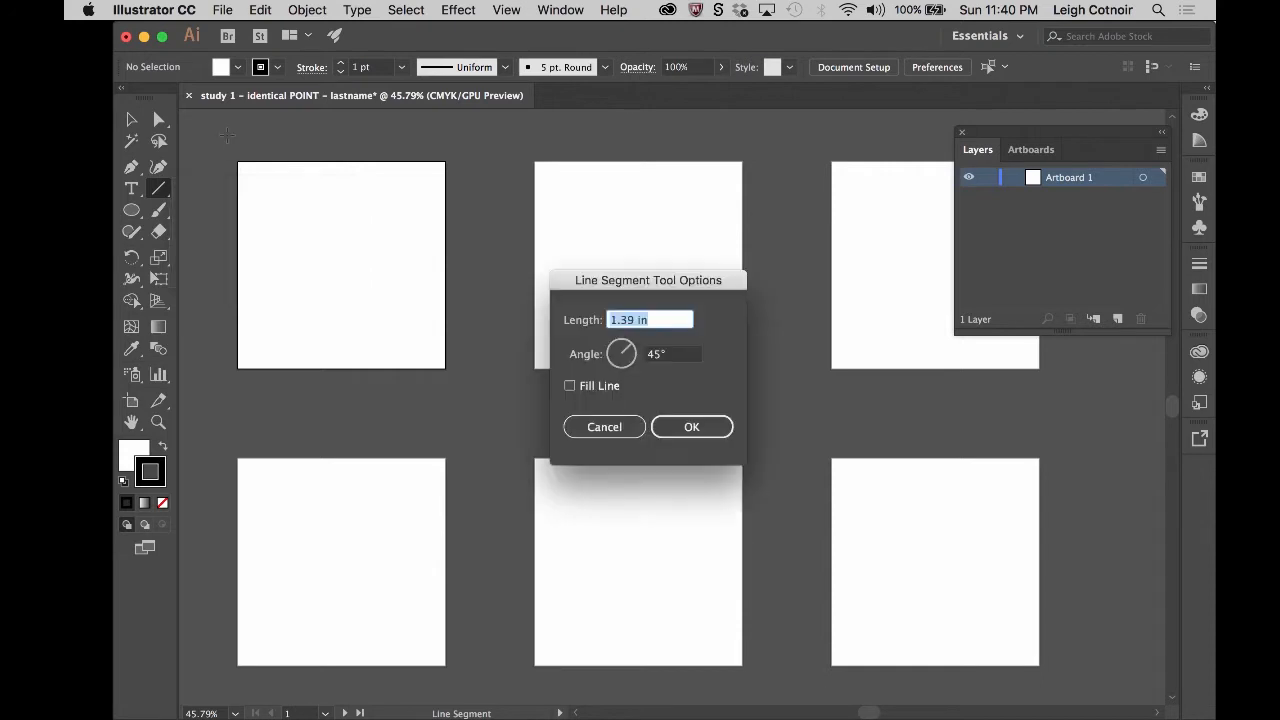
click(619, 423)
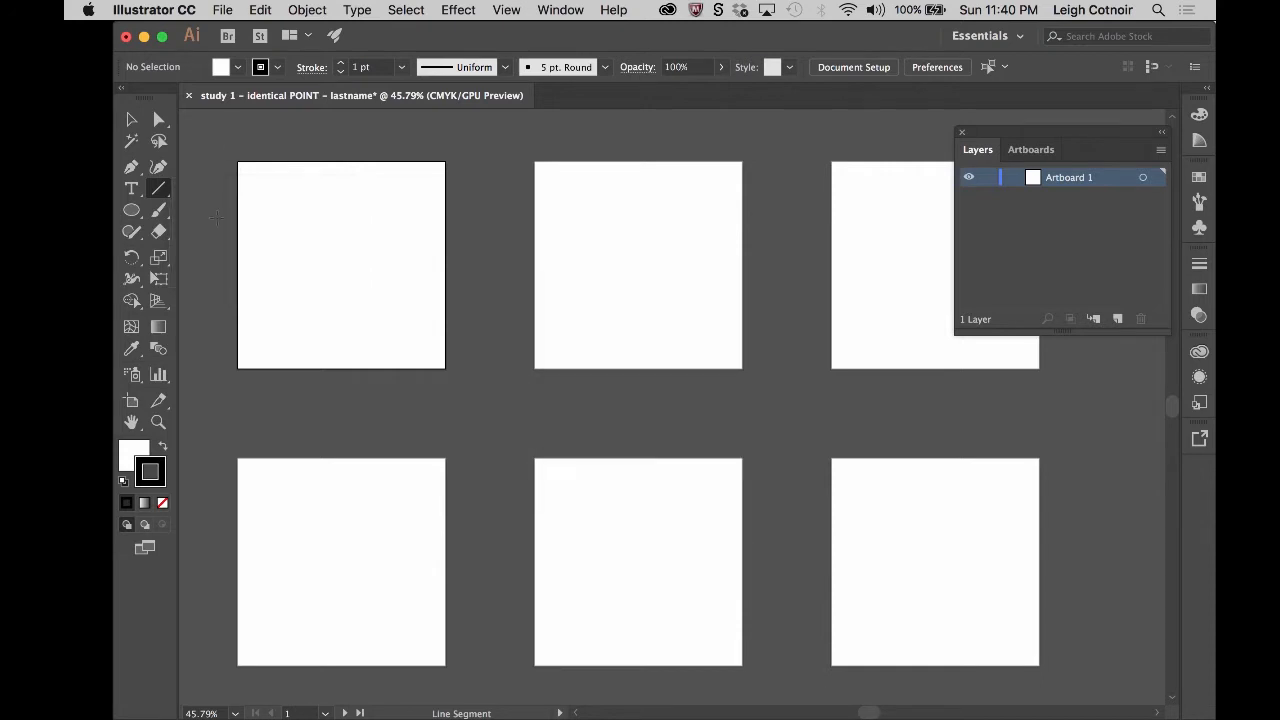
- Draw a small perfect circle outward from its centre in the upper-left area of the first artboard with the Ellipse tool
click(131, 210)
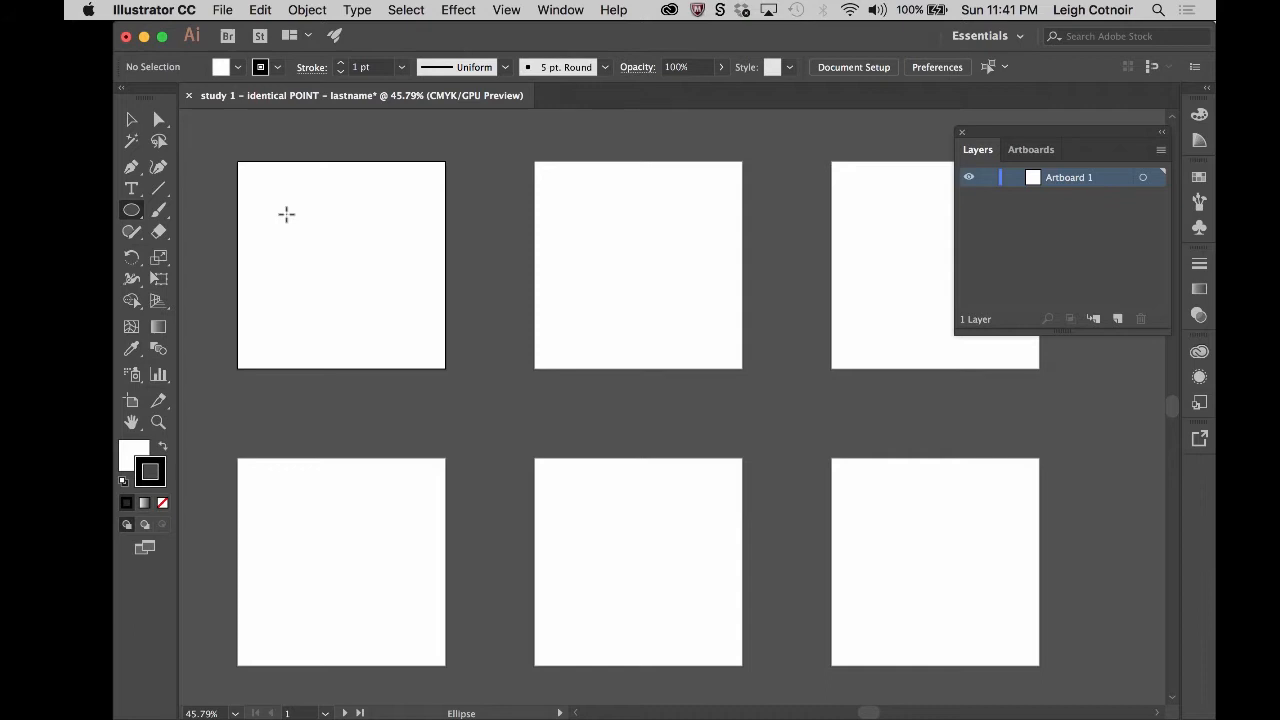
drag(286, 214, 311, 236)
mouse_move(312, 236)
mouse_down()
mouse_move(326, 243)
mouse_move(305, 237)
mouse_up()
mouse_move(305, 237)
mouse_down()
mouse_move(403, 320)
mouse_move(337, 270)
mouse_move(360, 286)
mouse_move(349, 294)
mouse_move(334, 279)
mouse_move(354, 298)
mouse_move(287, 236)
mouse_move(389, 266)
mouse_move(309, 254)
mouse_move(303, 331)
mouse_move(300, 289)
mouse_move(314, 274)
mouse_move(323, 286)
mouse_move(309, 291)
mouse_move(247, 241)
mouse_move(274, 238)
mouse_up()
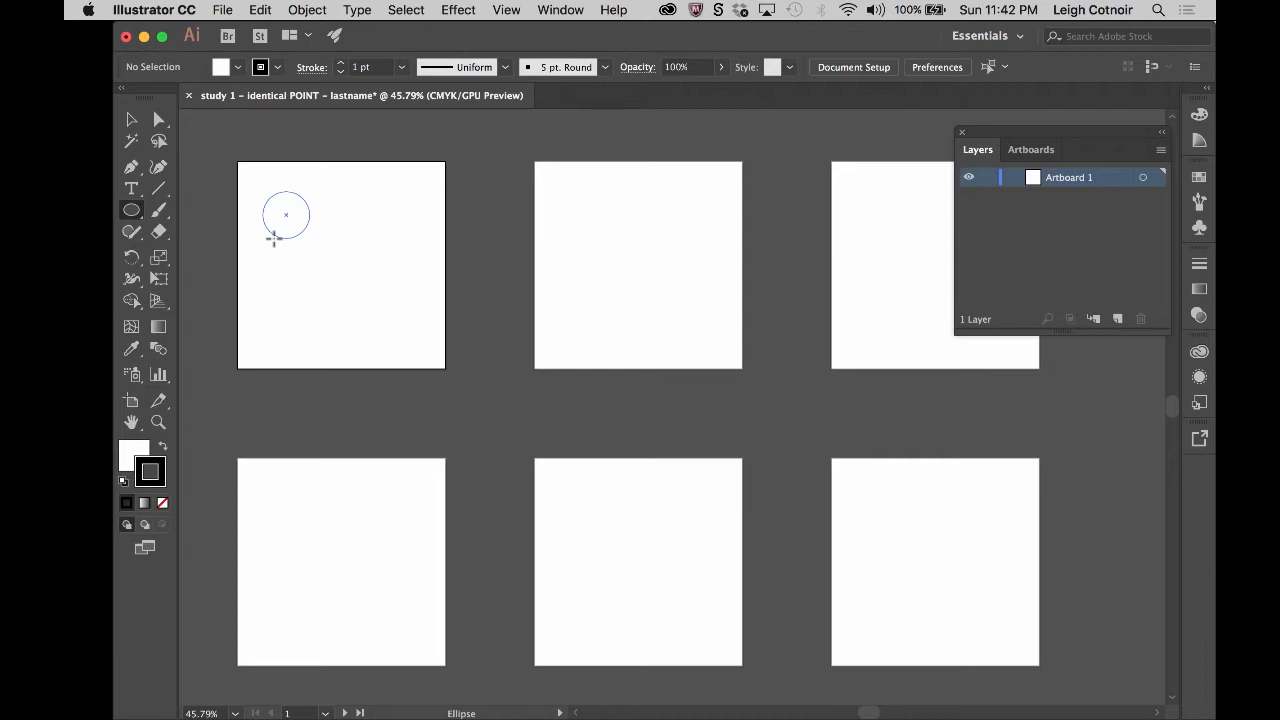
drag(274, 238, 274, 238)
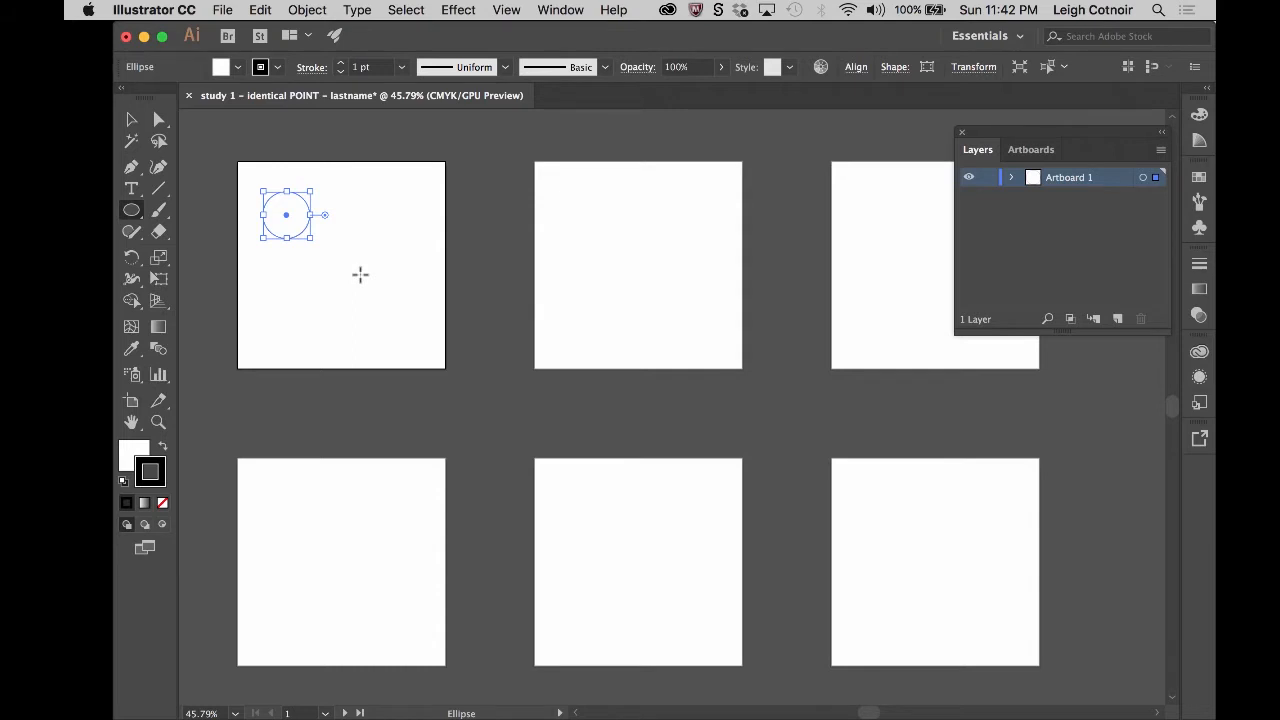
- Swap the circle's fill and stroke colours so the fill is black, and set the stroke to None
click(133, 121)
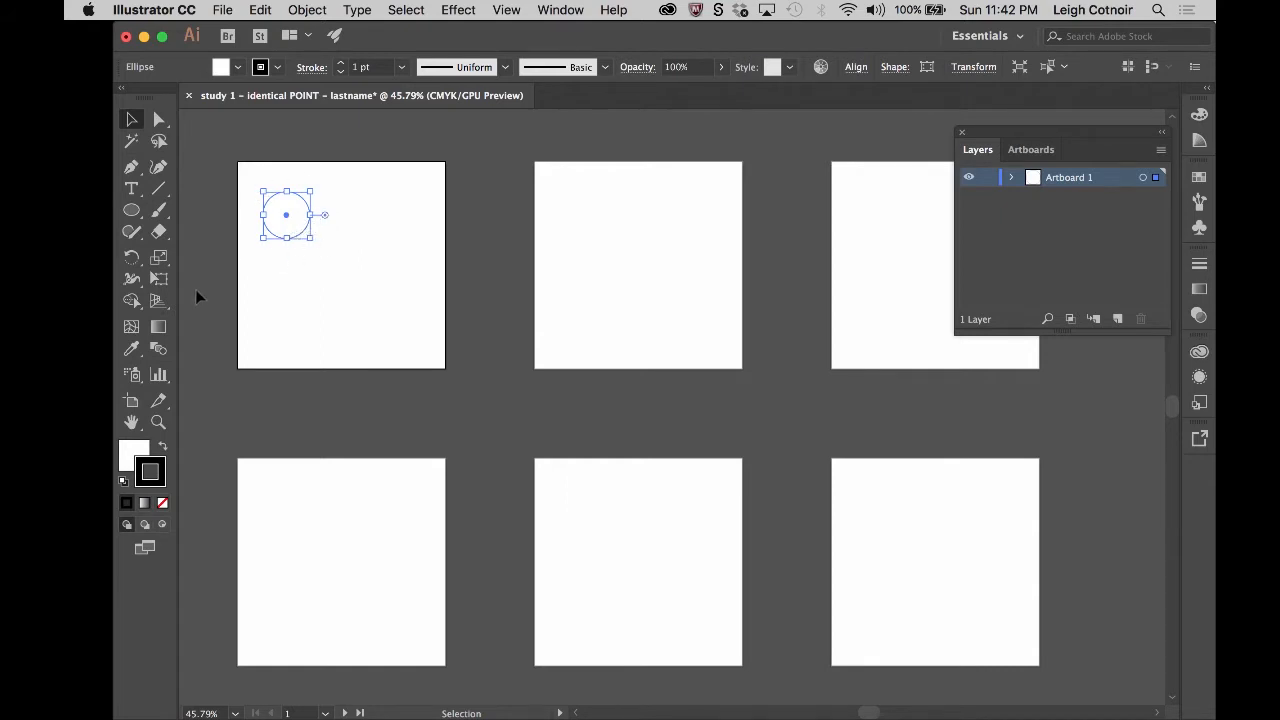
click(152, 466)
click(164, 453)
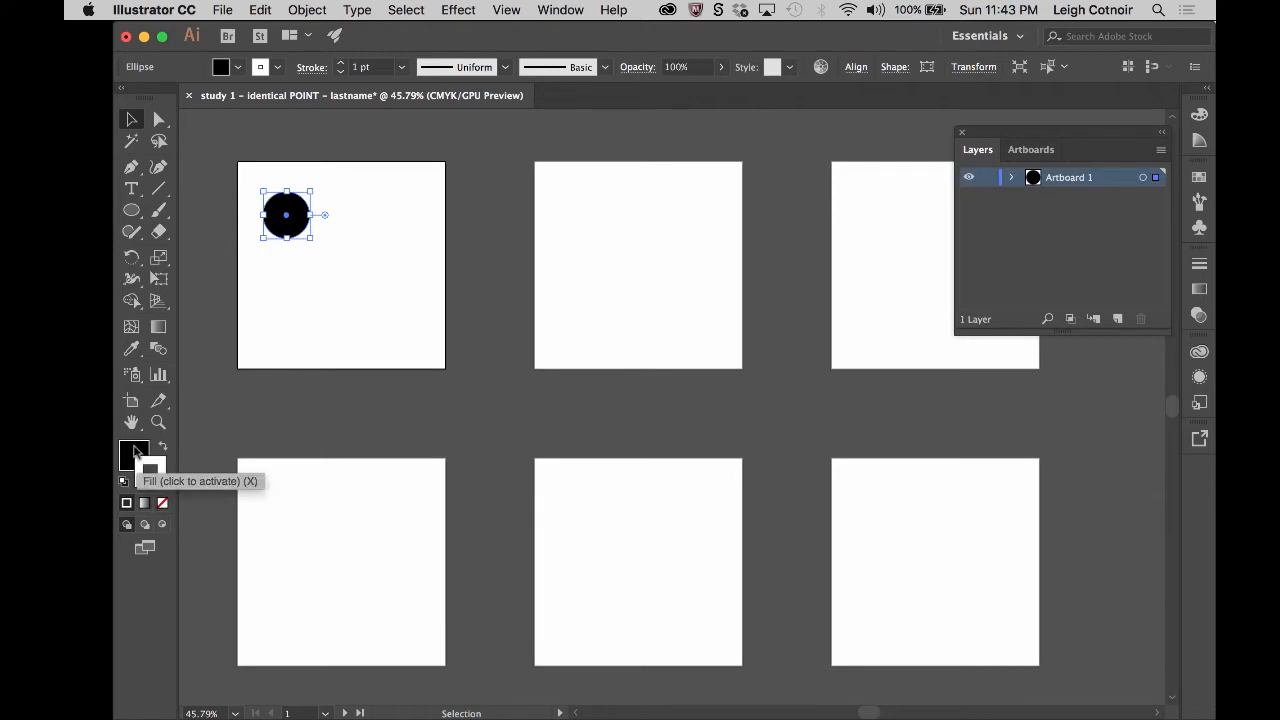
click(131, 452)
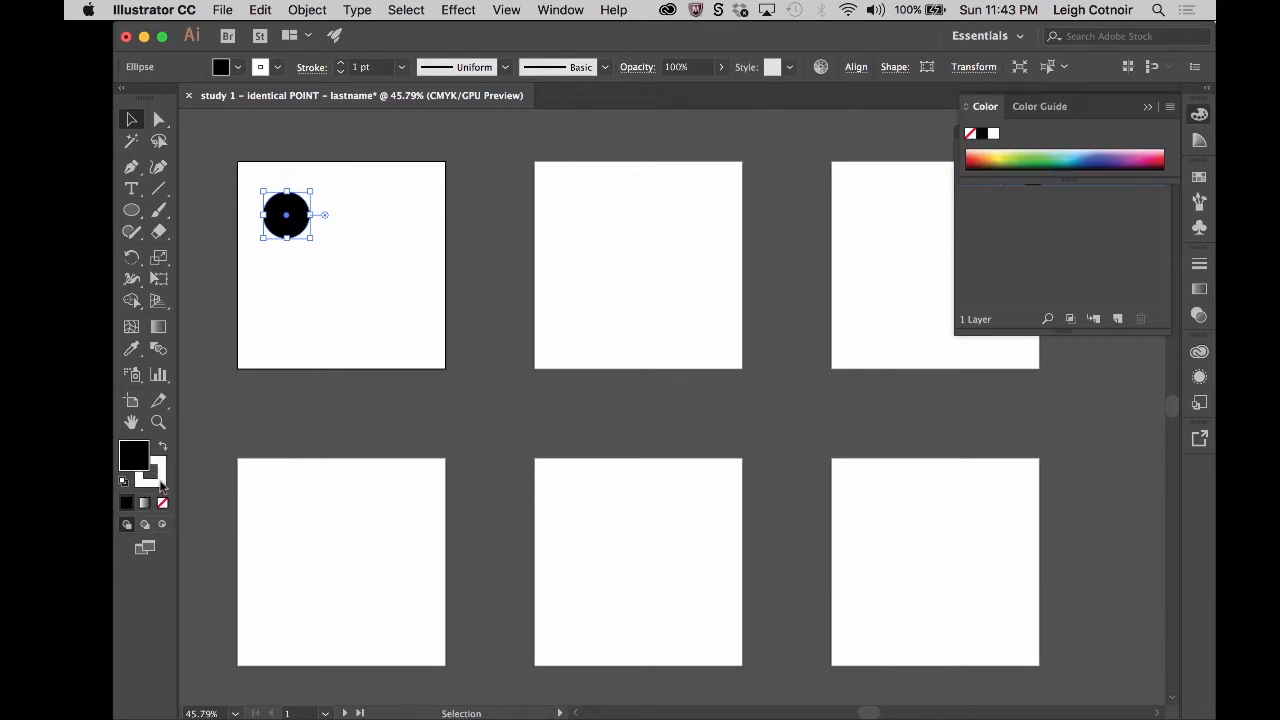
click(161, 482)
click(163, 504)
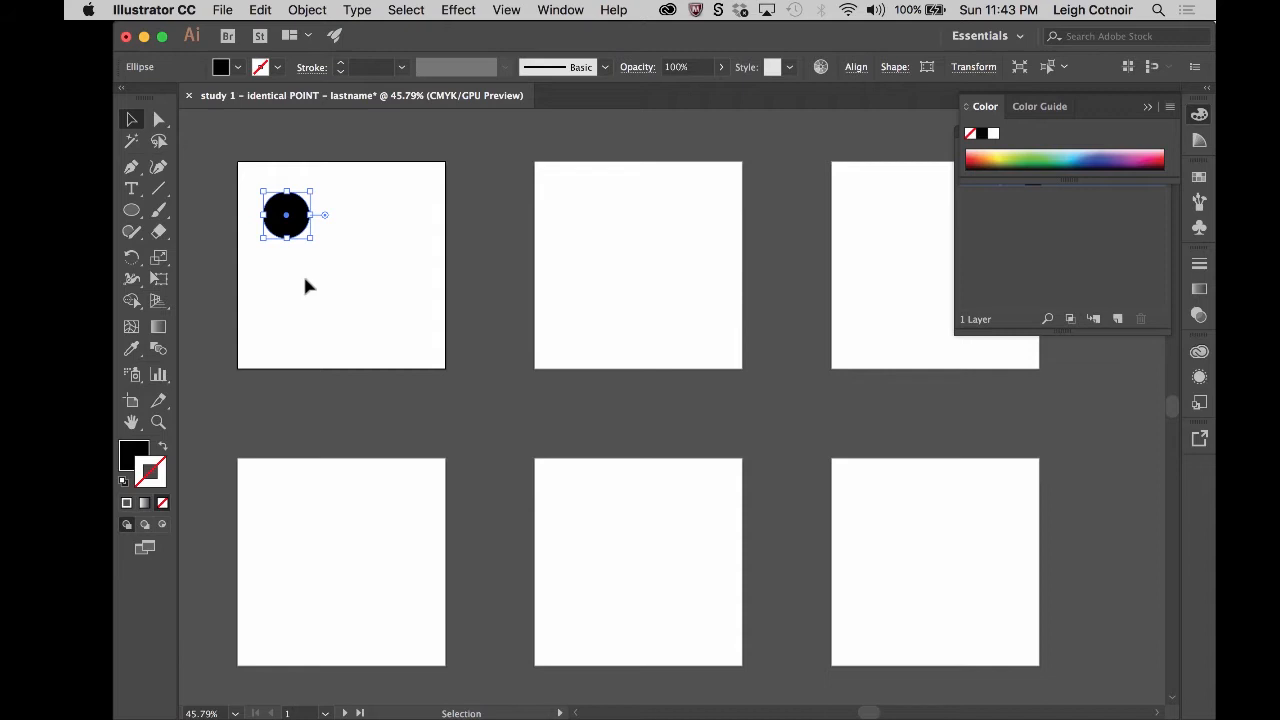
- Delete the black circle from the first artboard
click(357, 226)
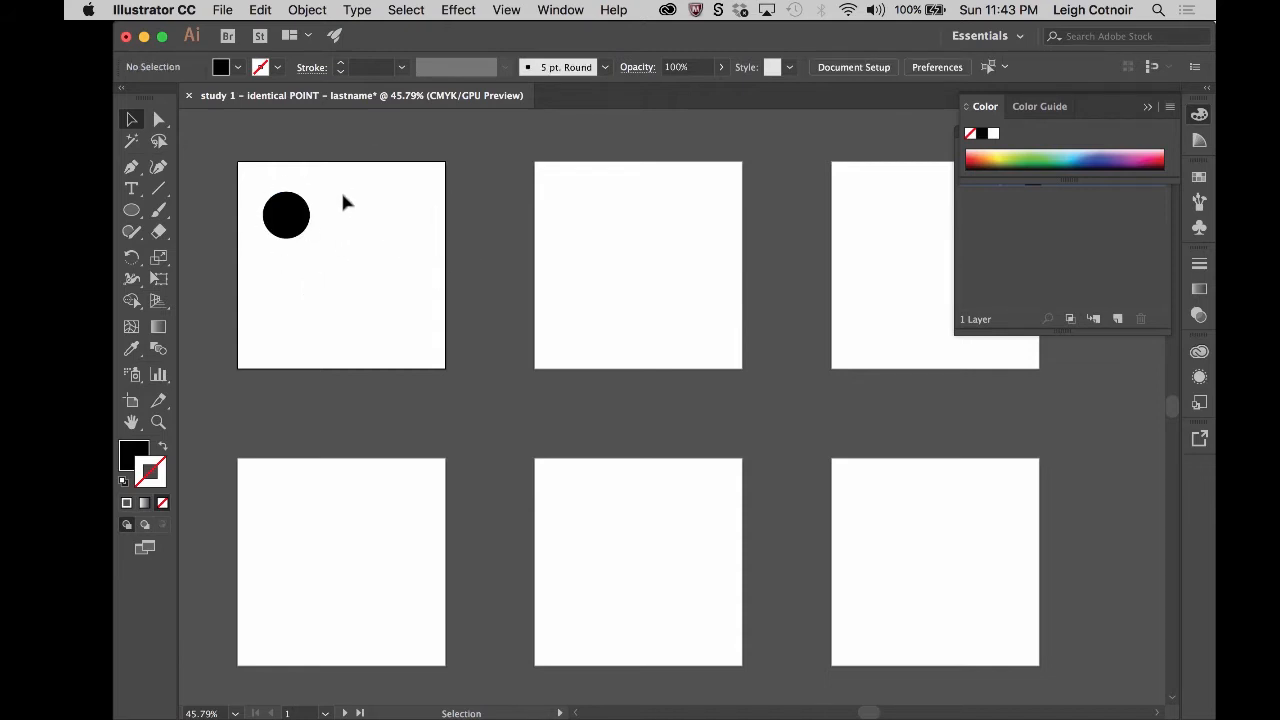
click(302, 232)
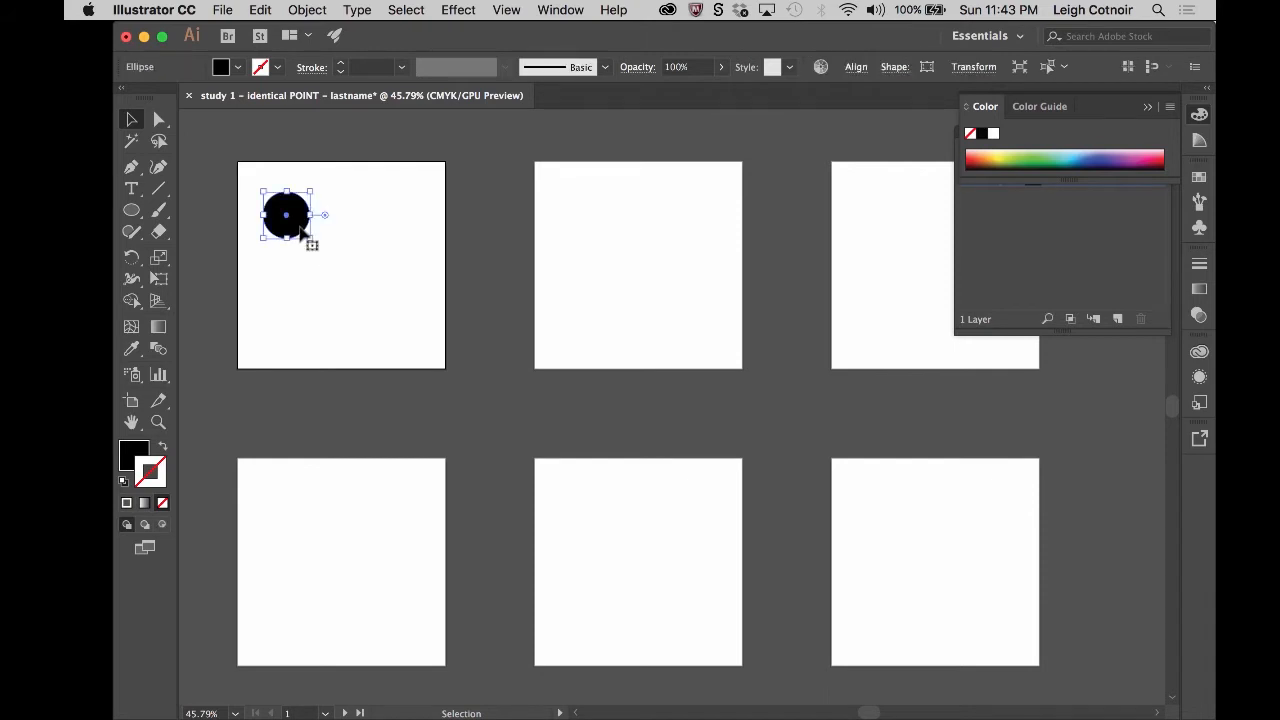
key(Delete)
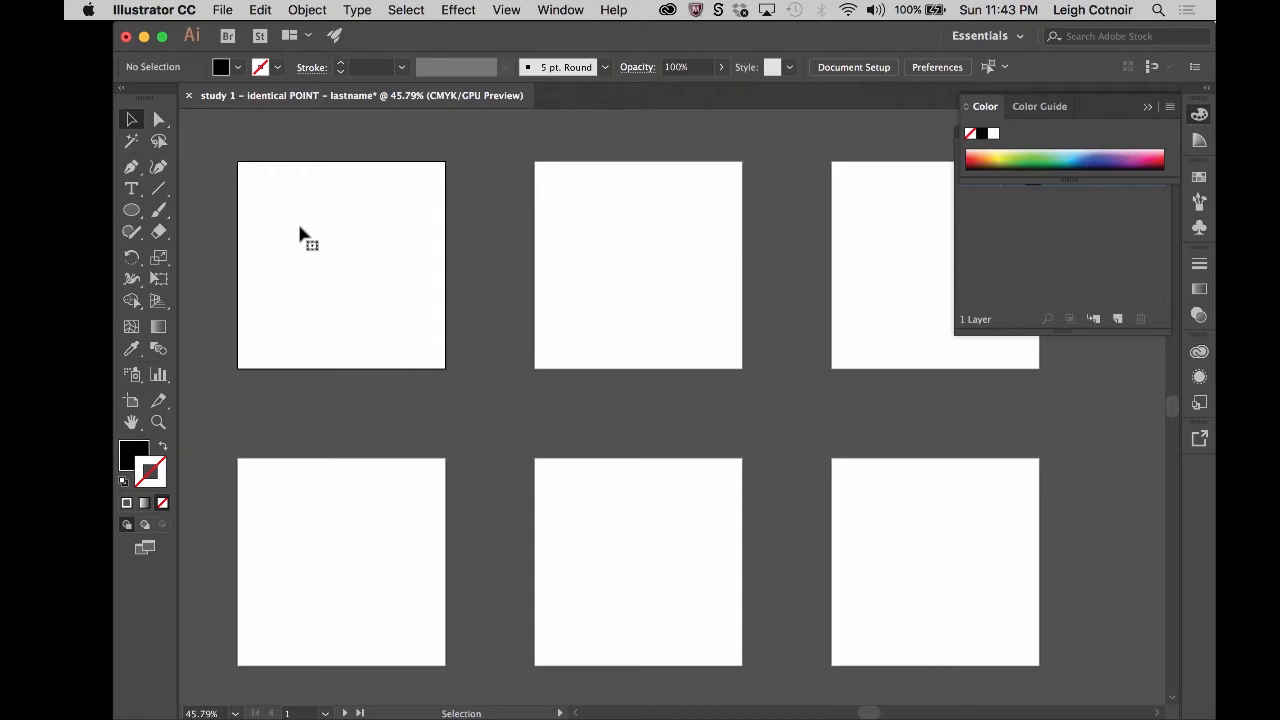
- Draw a small perfect circle with black fill and no stroke outward from its centre, left of and above the first artboard's middle
click(137, 450)
click(156, 468)
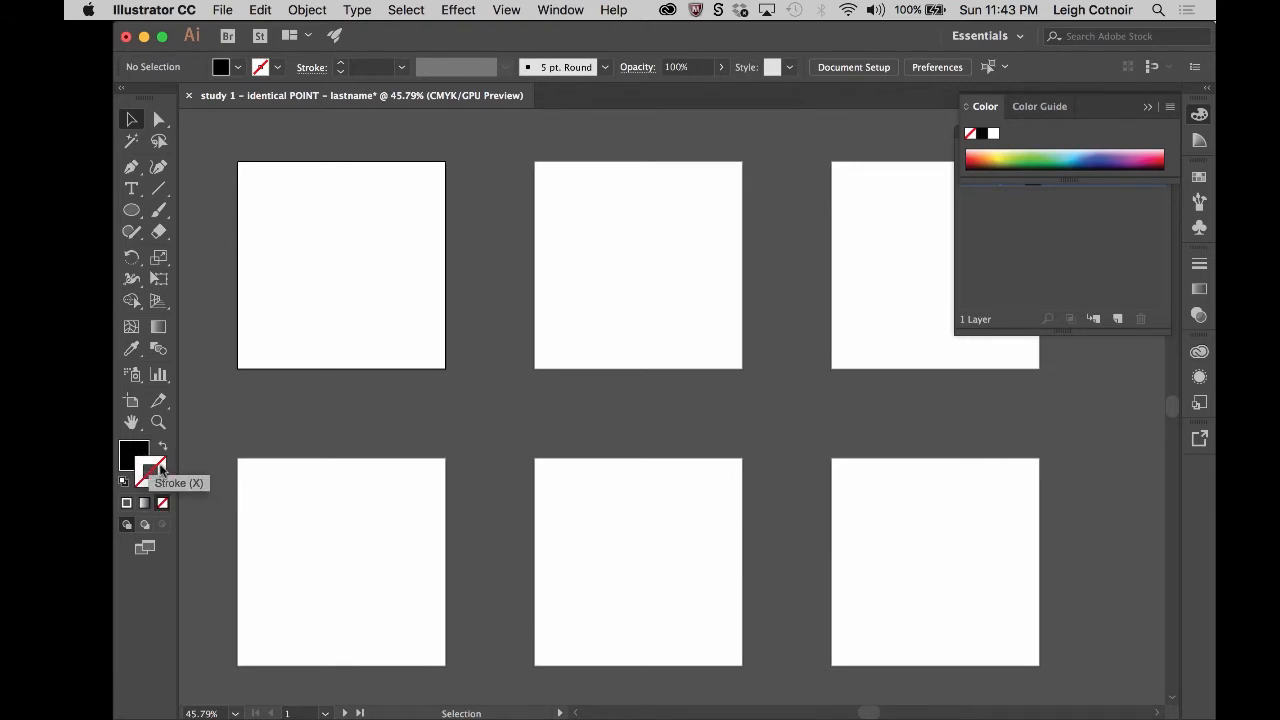
click(131, 212)
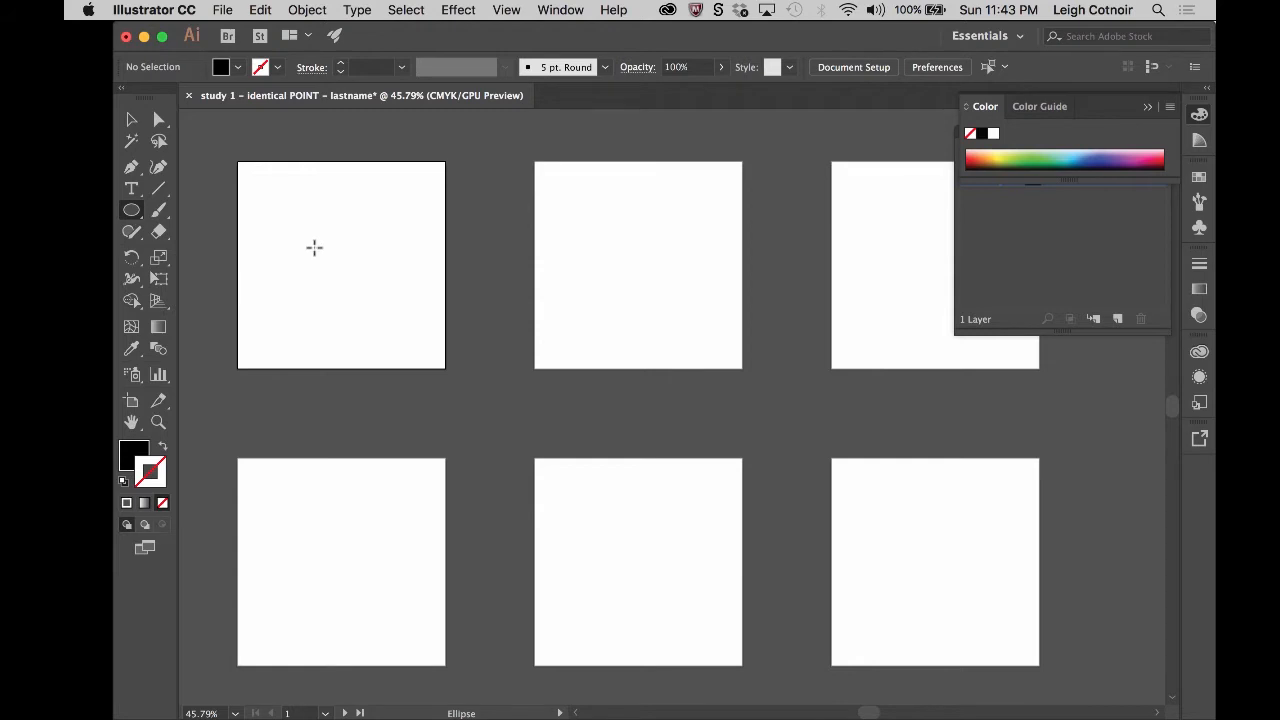
drag(314, 247, 287, 221)
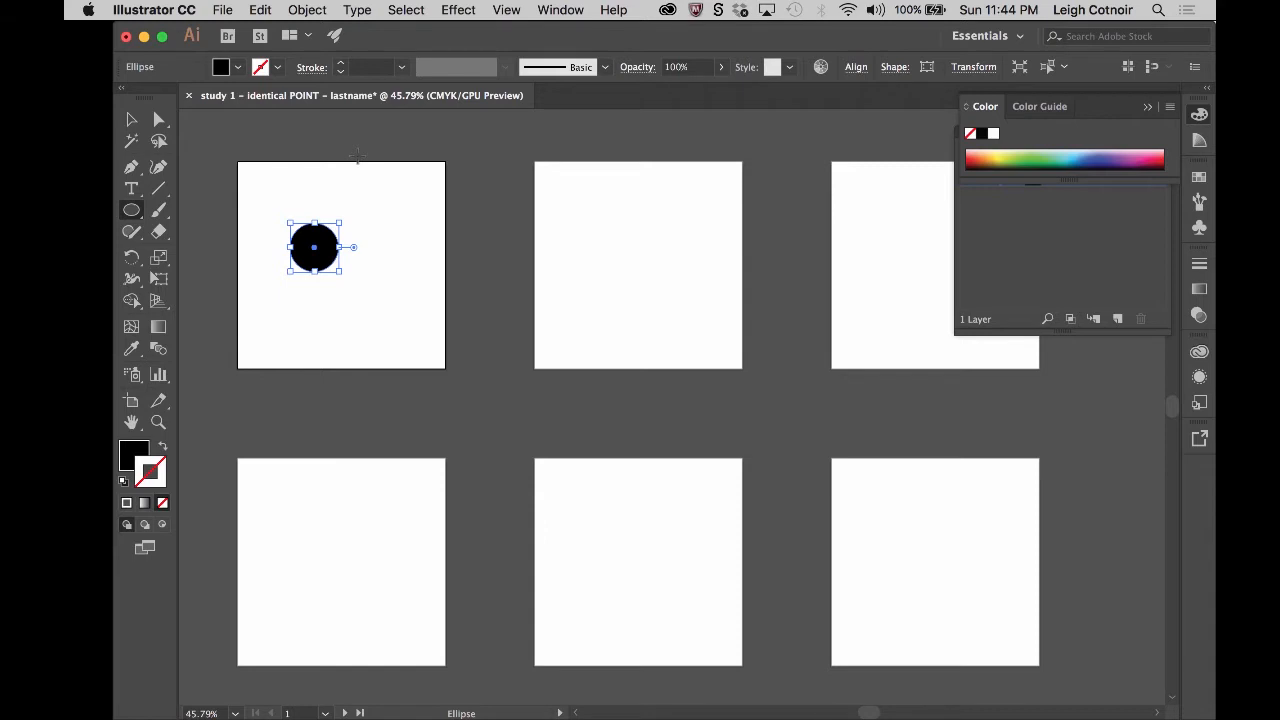
click(131, 123)
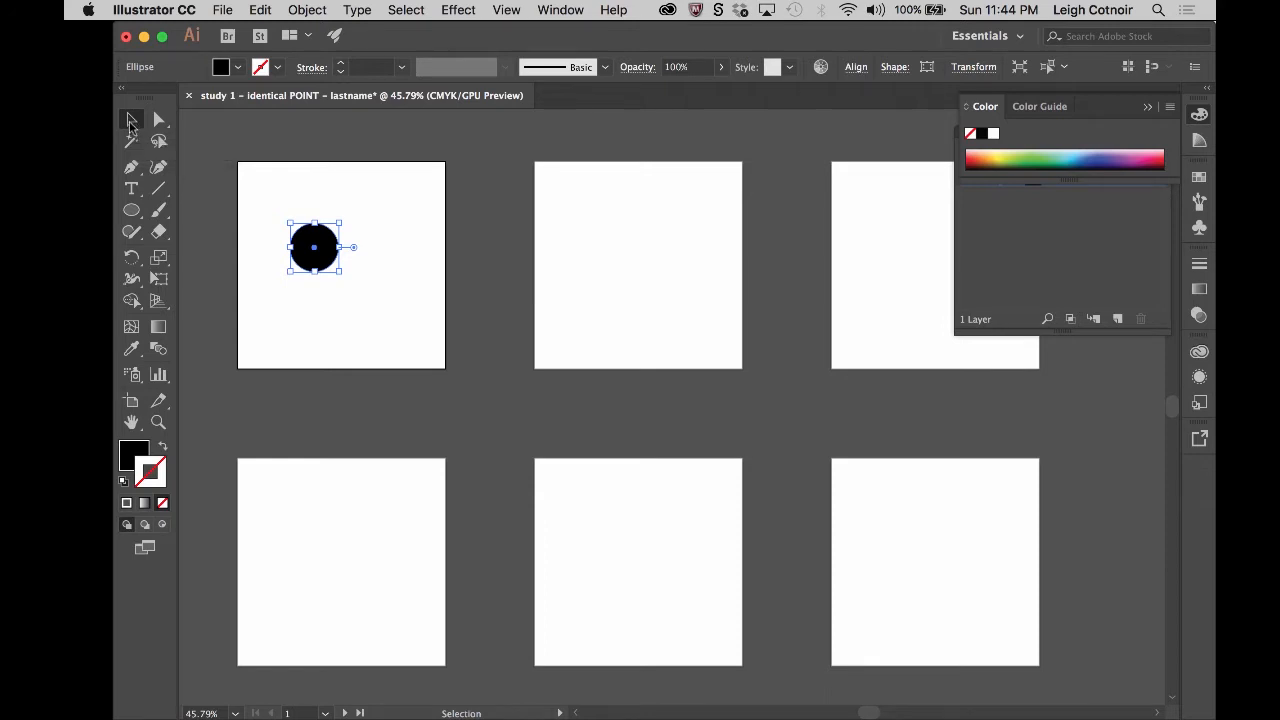
click(130, 122)
- Float the options bar to compare its settings for the Type, Shaper, Width and Selection tools, and dock it again
drag(120, 72, 66, 400)
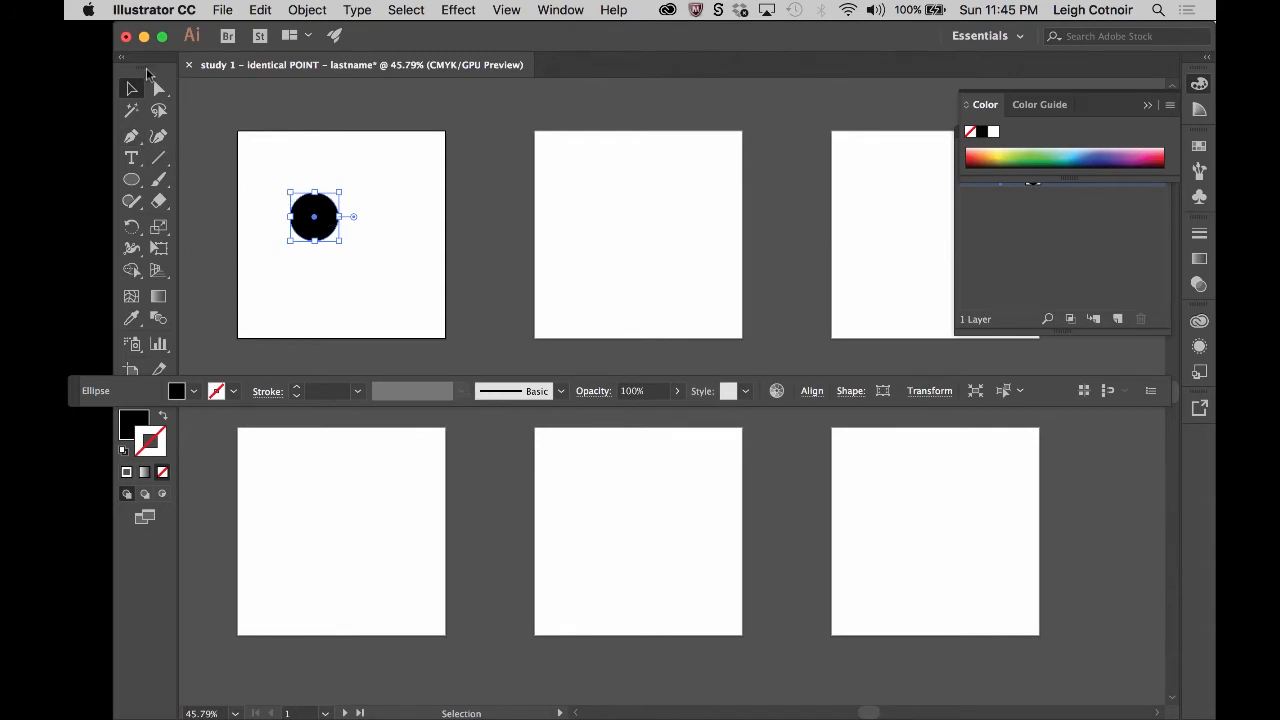
click(131, 160)
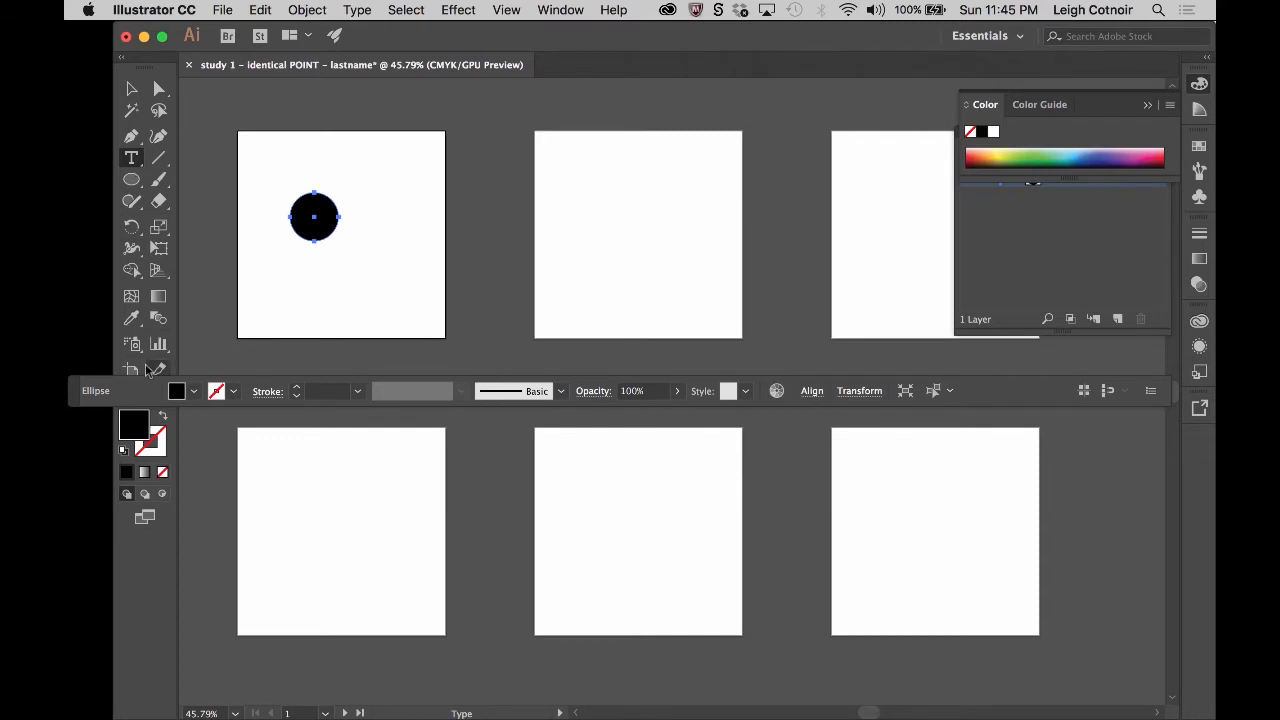
click(132, 201)
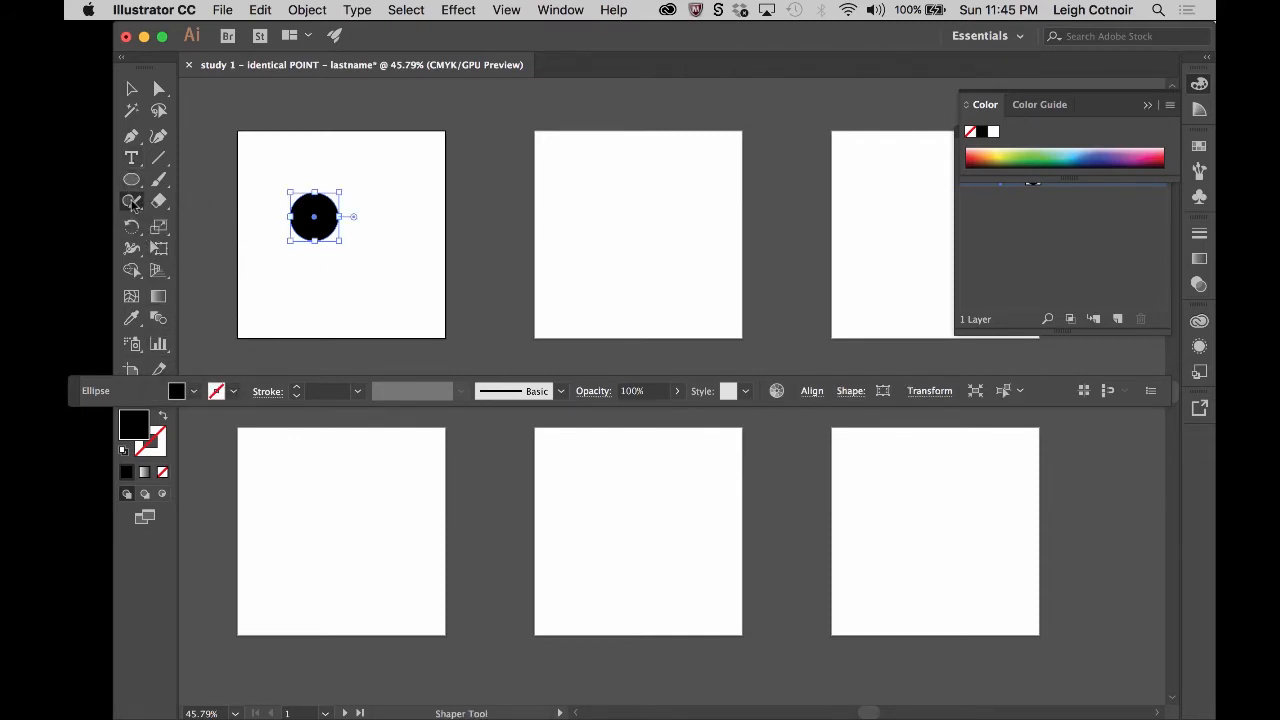
click(133, 249)
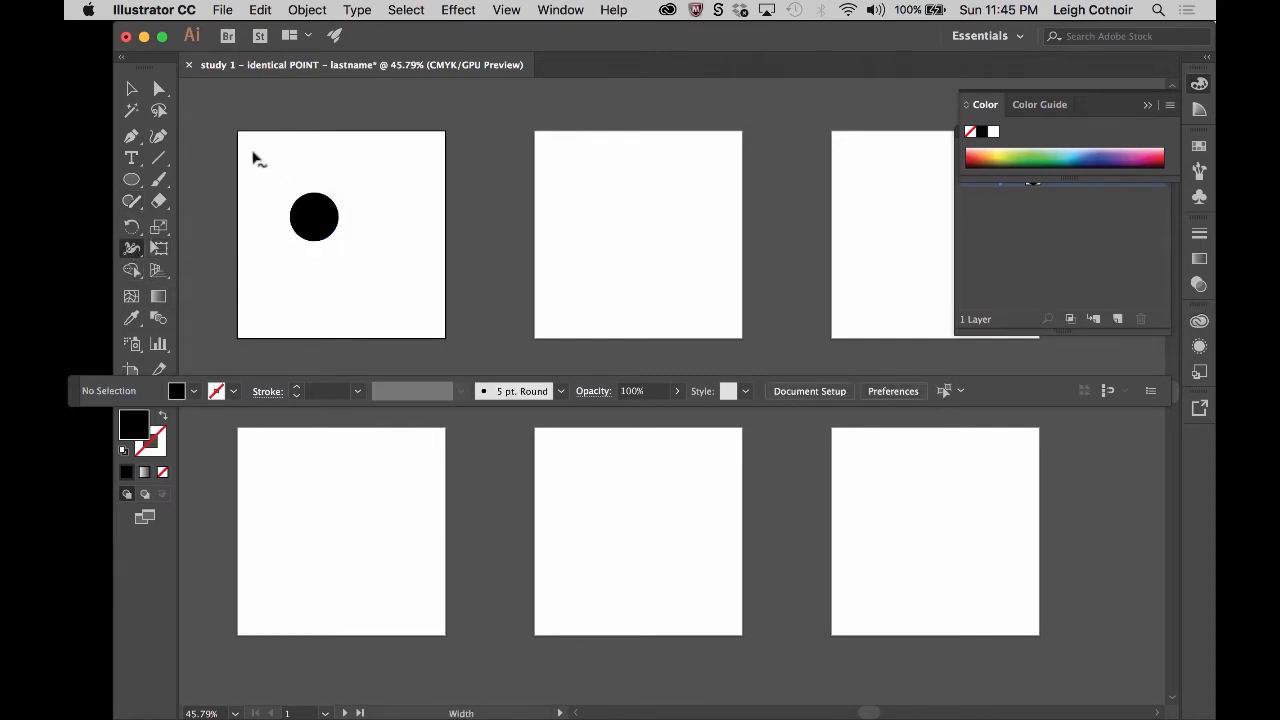
click(132, 90)
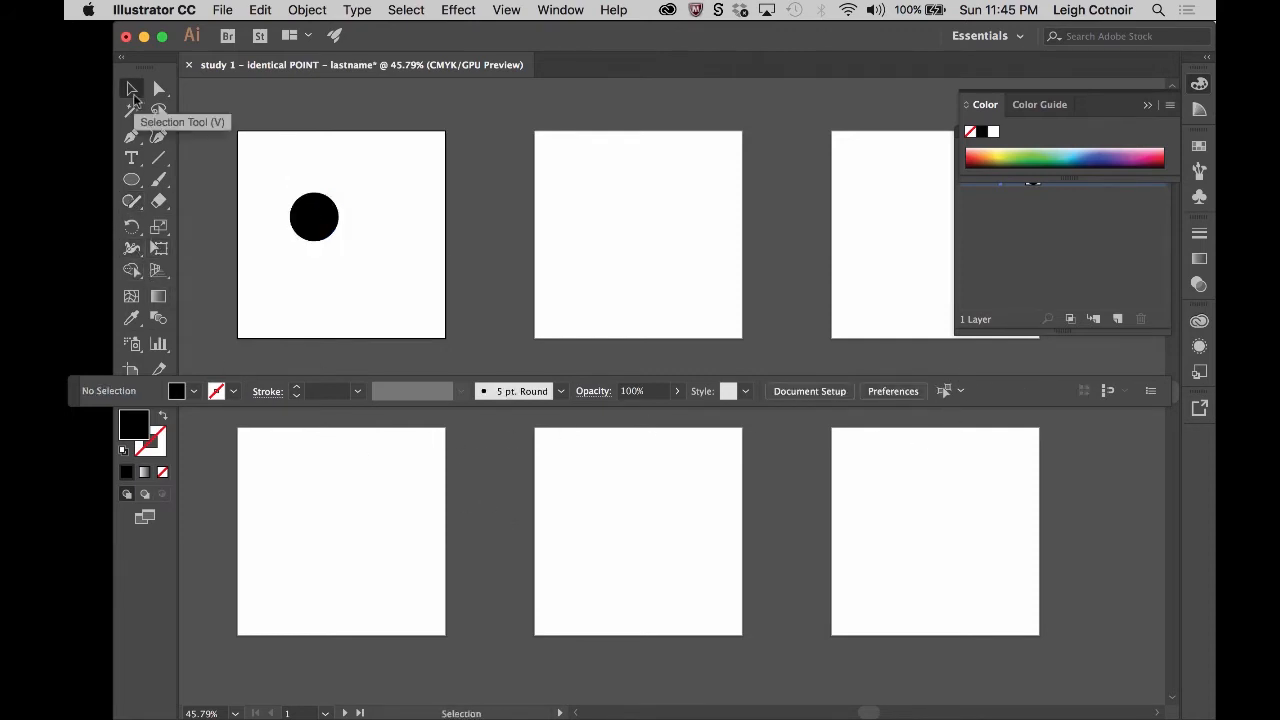
drag(74, 391, 215, 57)
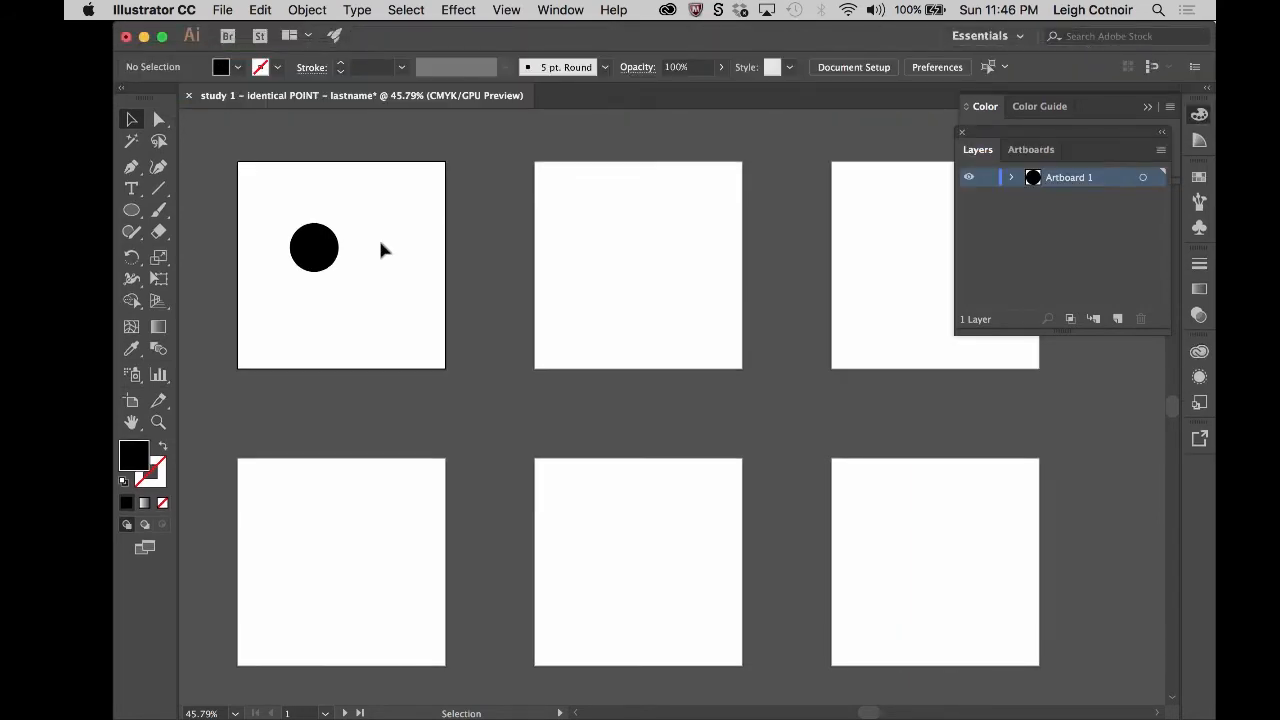
- Select the black circle on the first artboard with the Selection tool and deselect it
click(129, 120)
click(316, 254)
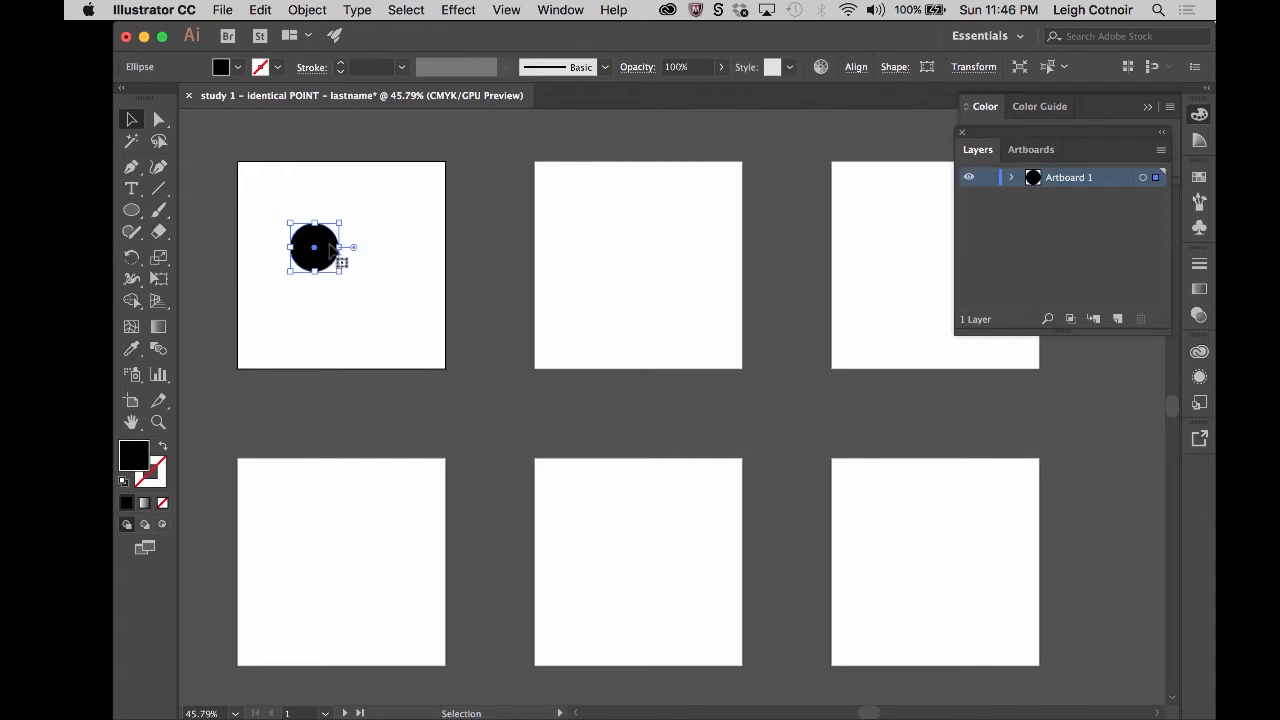
click(338, 196)
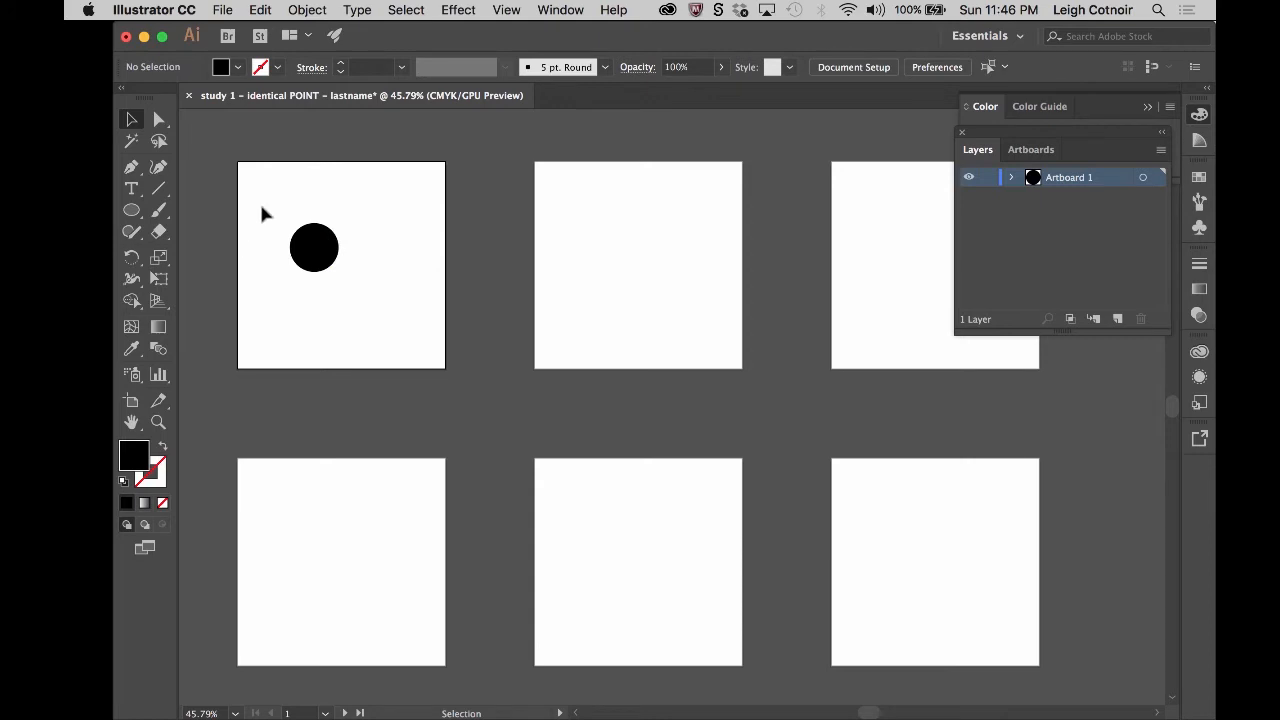
- Practise selecting and deselecting the black circle with a selection marquee, leaving the circle selected
drag(265, 200, 342, 277)
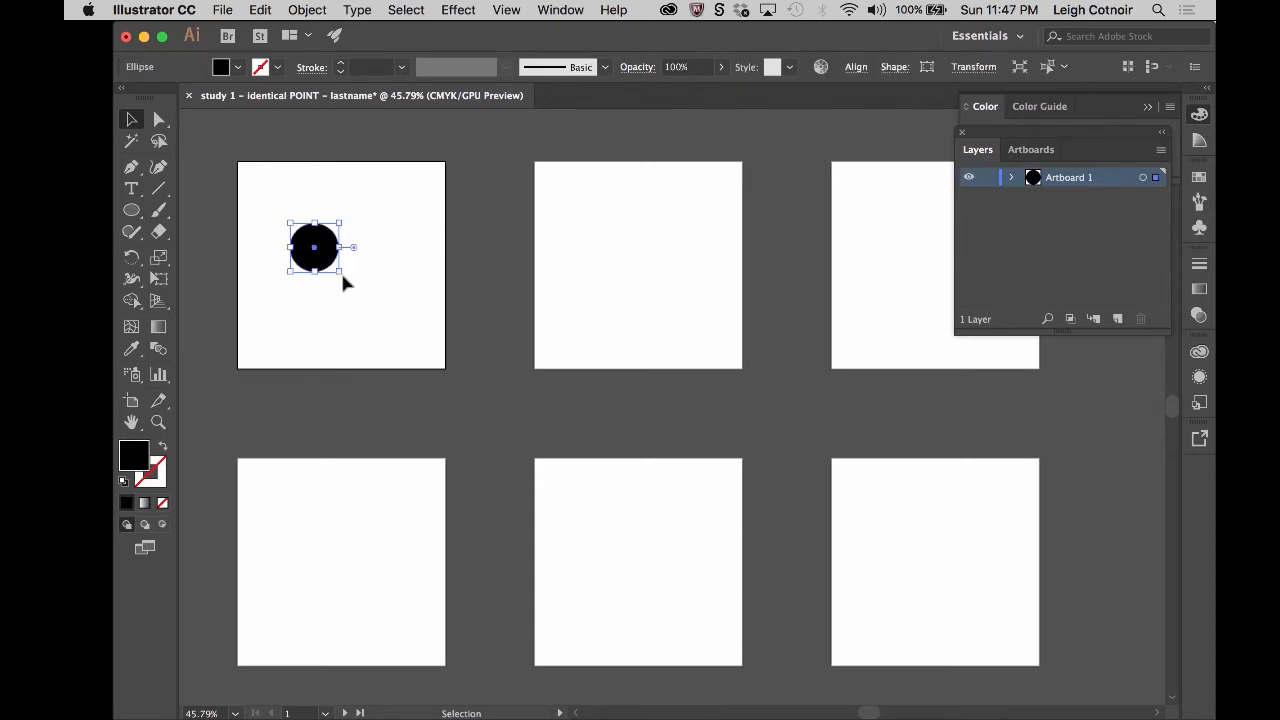
click(277, 200)
drag(278, 195, 311, 240)
alt+scroll(321, 214, up, 5)
scroll(321, 216, left, 4)
scroll(321, 216, up, 2)
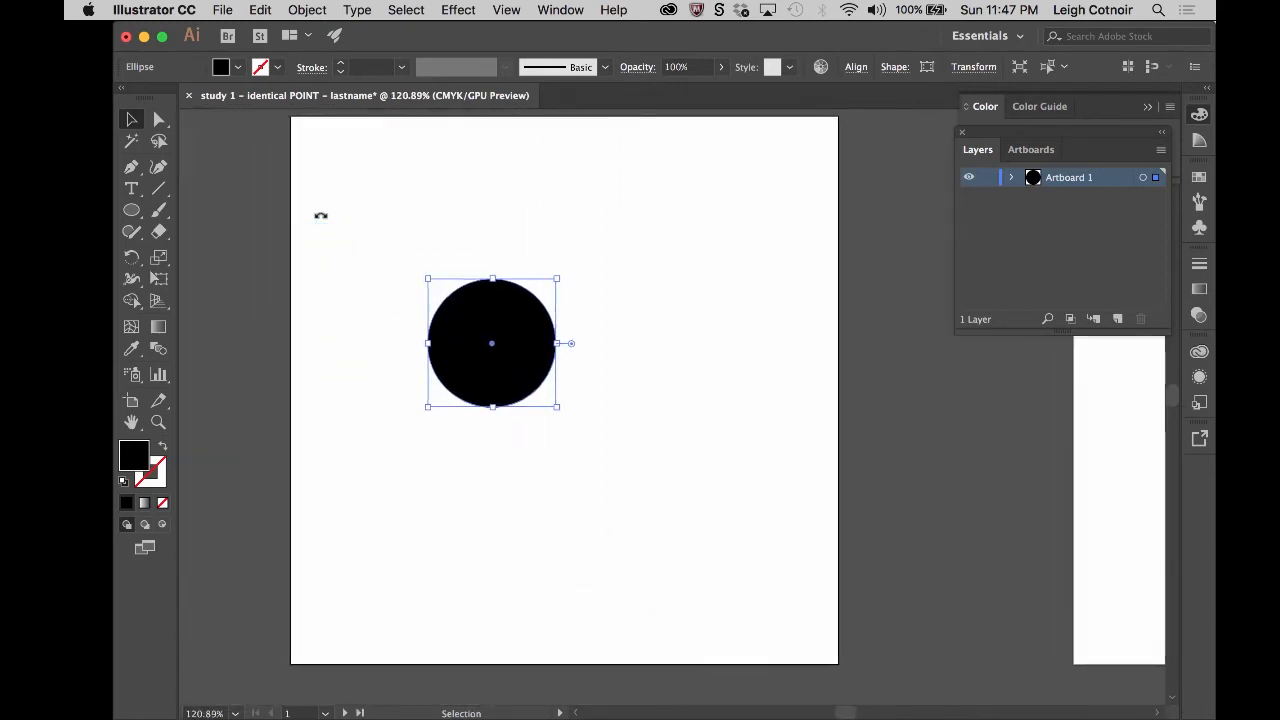
scroll(321, 216, right, 1)
click(362, 266)
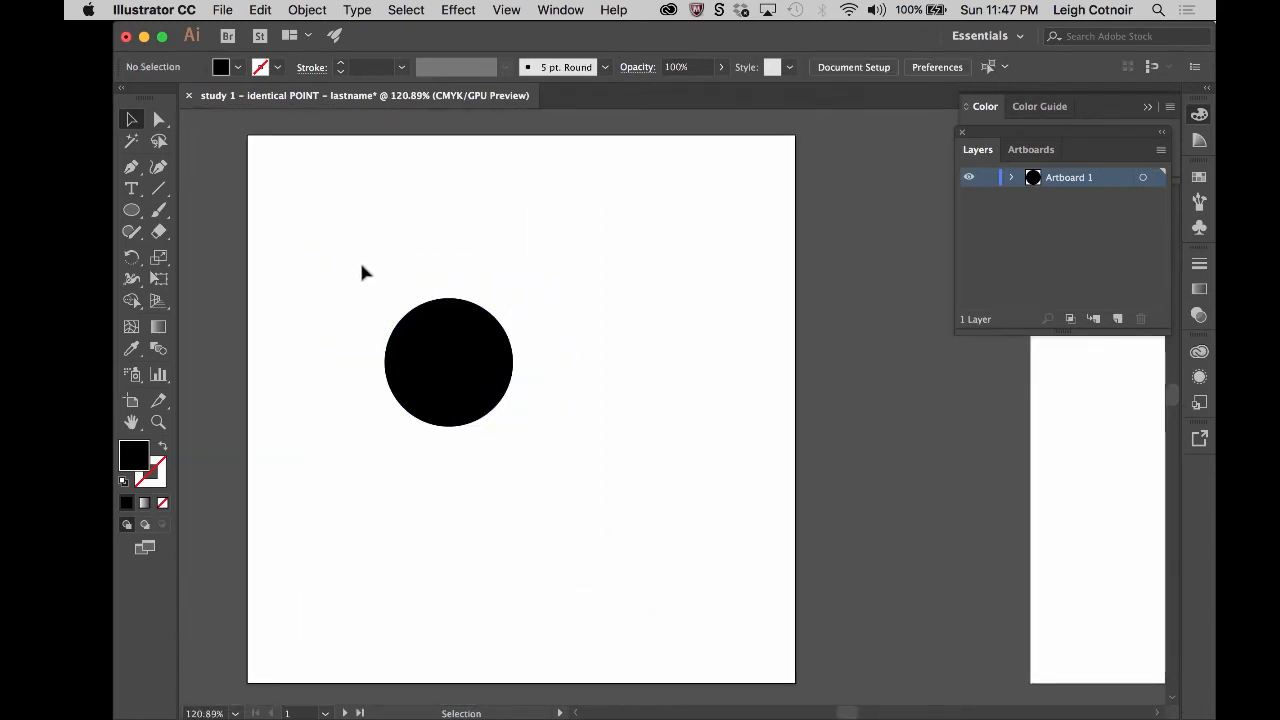
drag(338, 252, 440, 356)
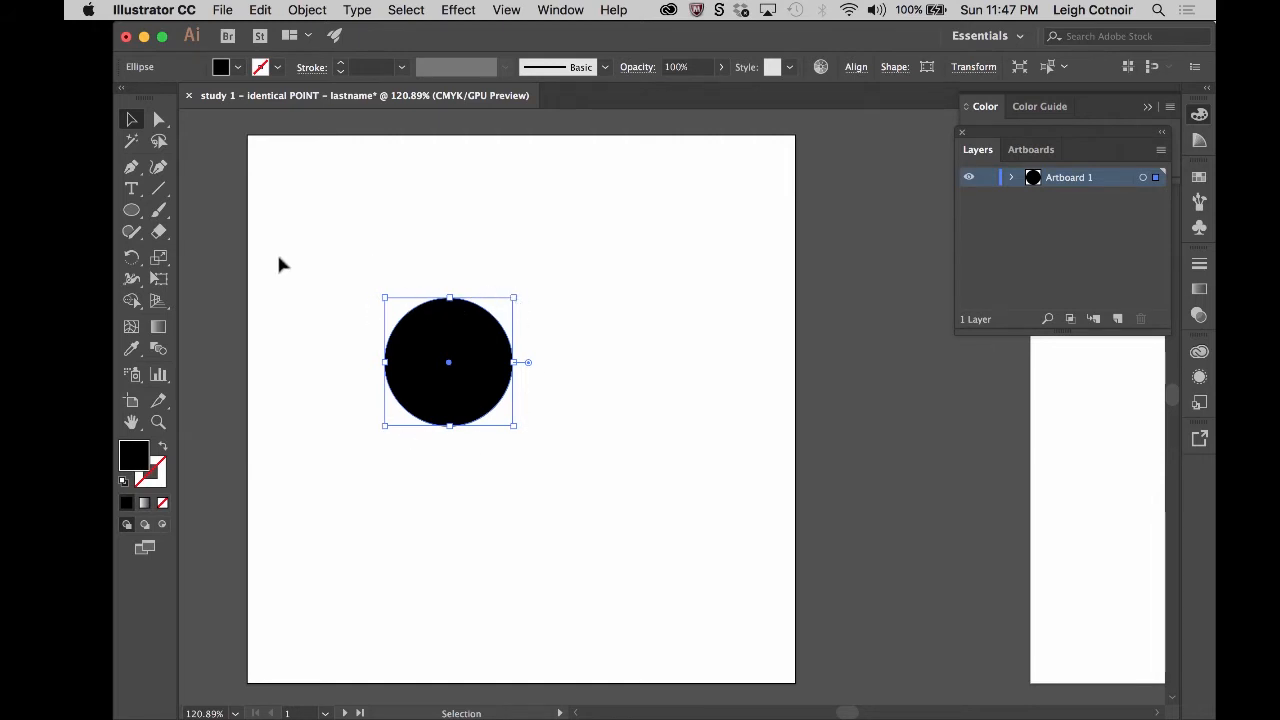
click(396, 280)
drag(342, 264, 393, 309)
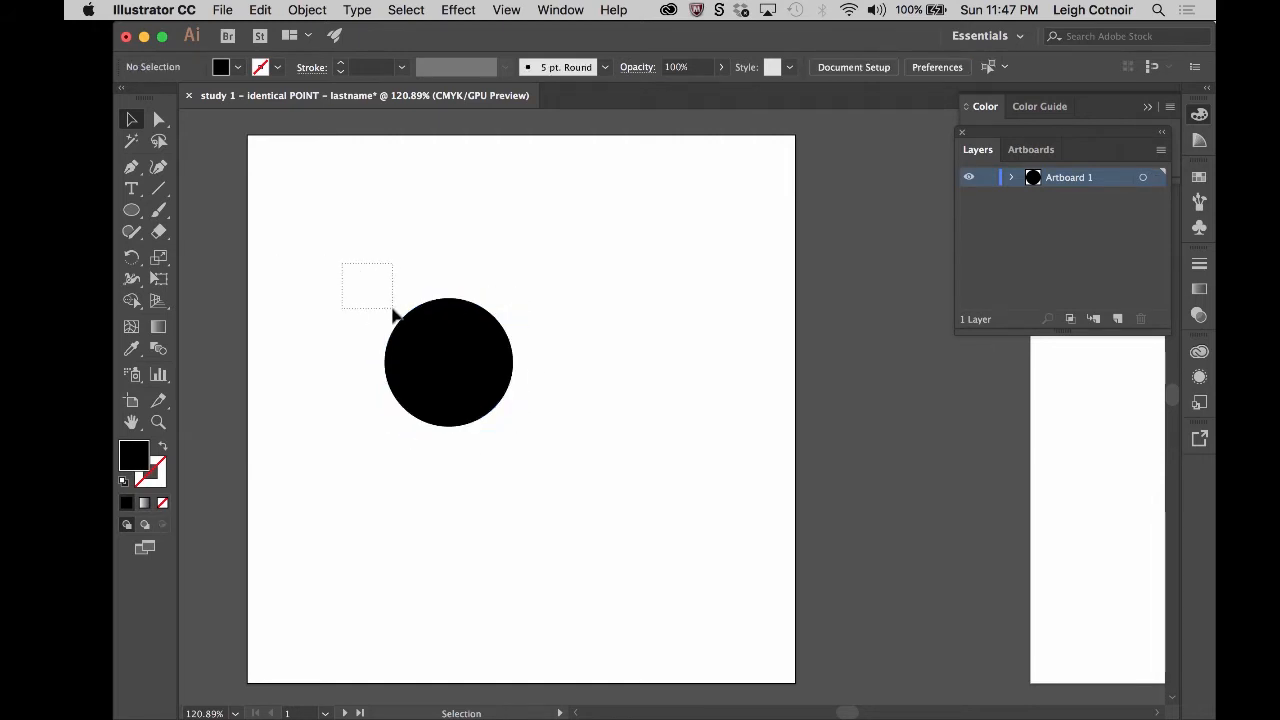
drag(327, 245, 398, 318)
drag(301, 222, 458, 360)
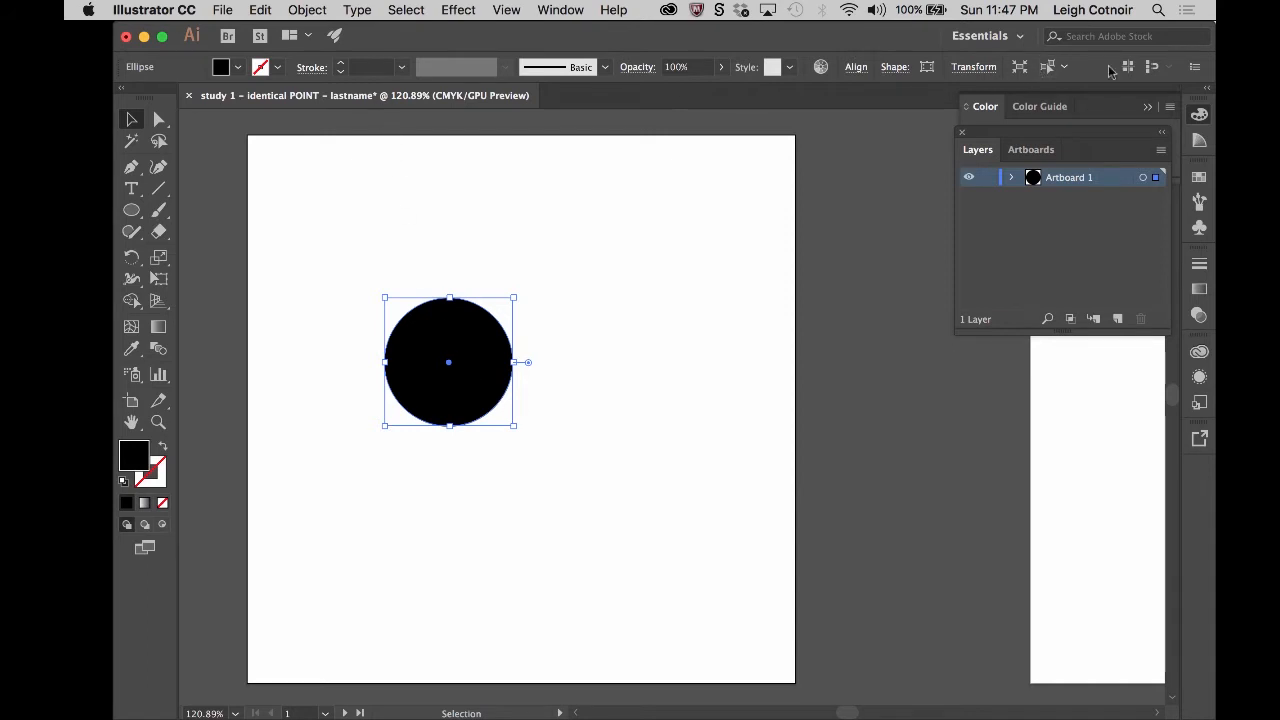
- Scale the selected circle proportionally to a width of 0.85 in
click(976, 68)
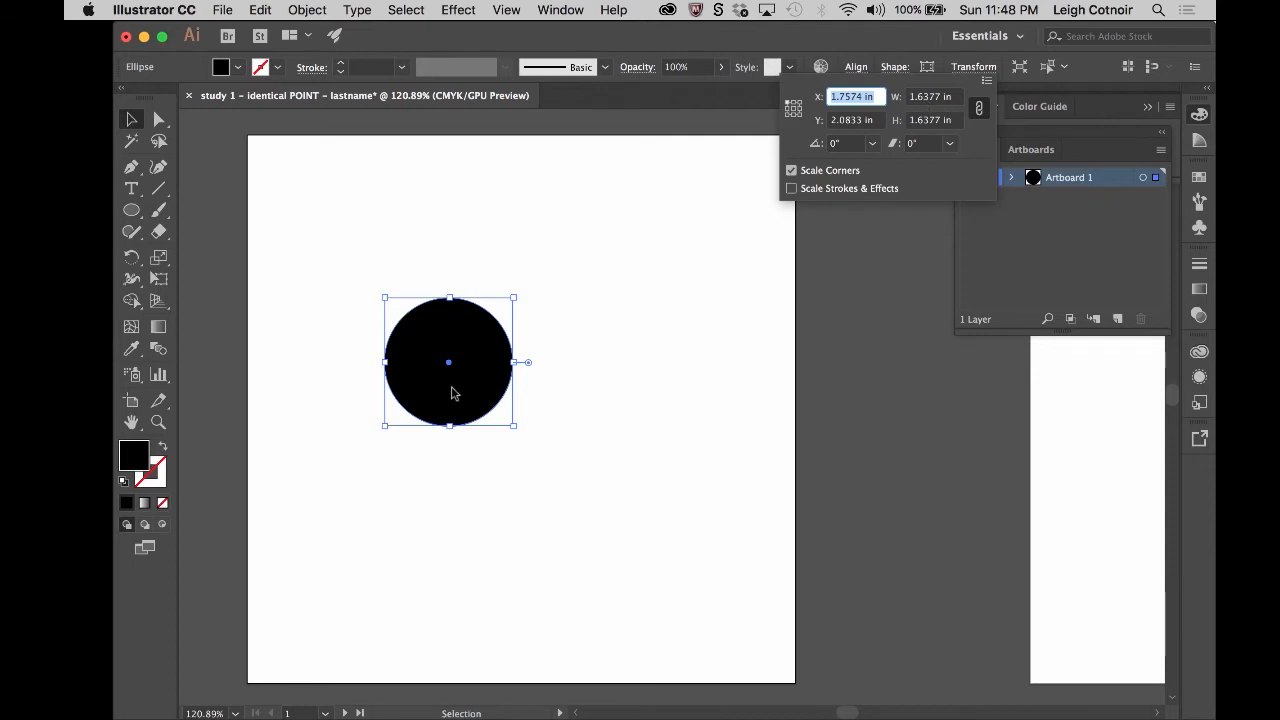
click(937, 97)
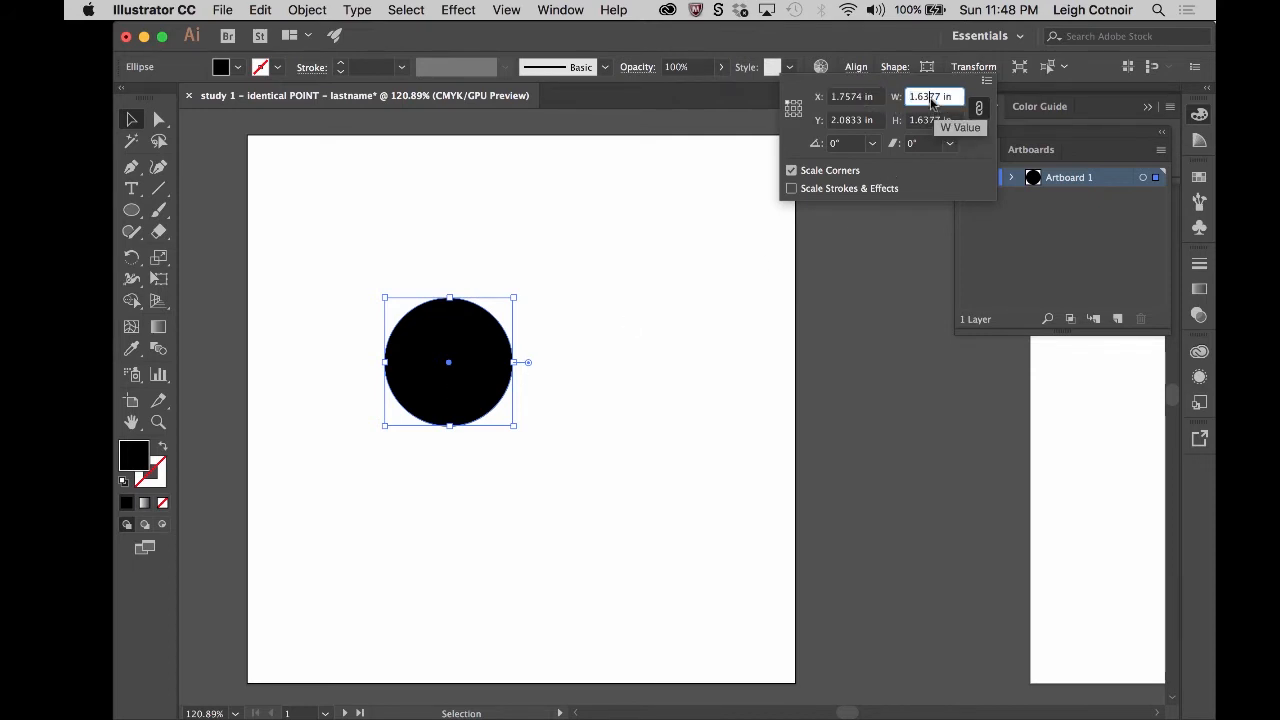
double_click(937, 97)
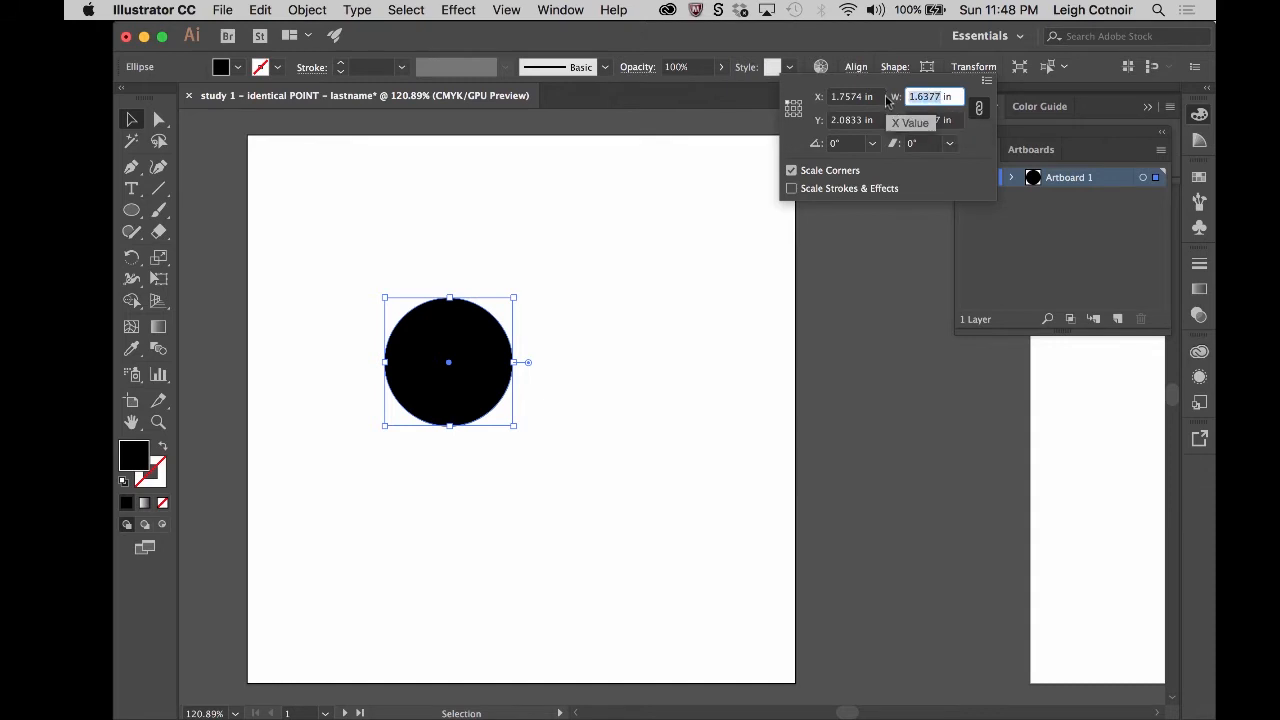
text(.85)
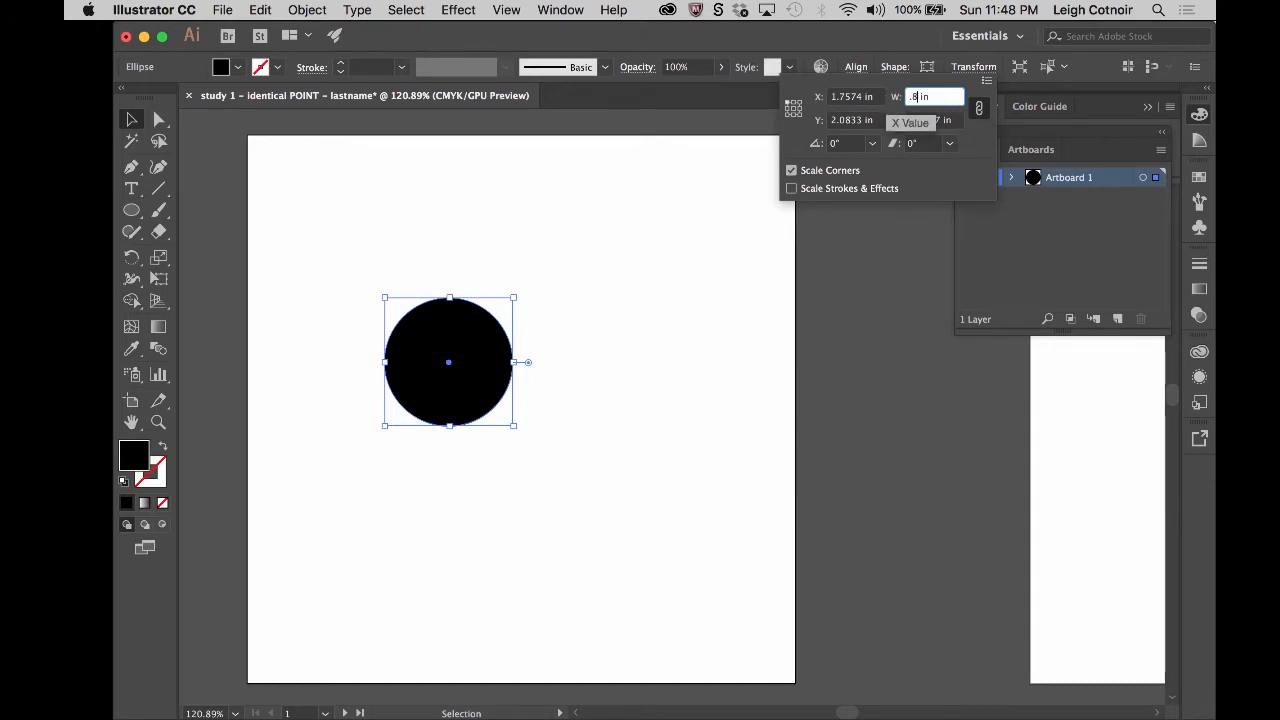
key(Return)
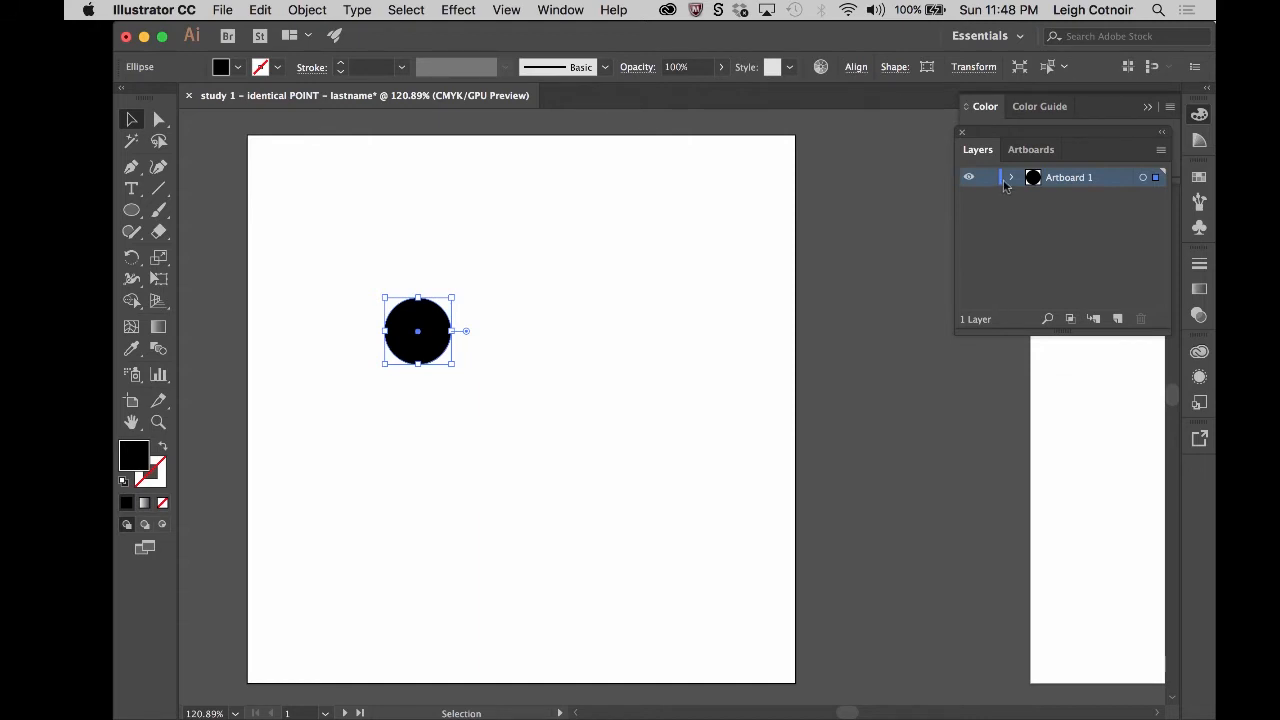
- Turn off the width and height proportion constraint and set the circle's height to 3 in
click(978, 70)
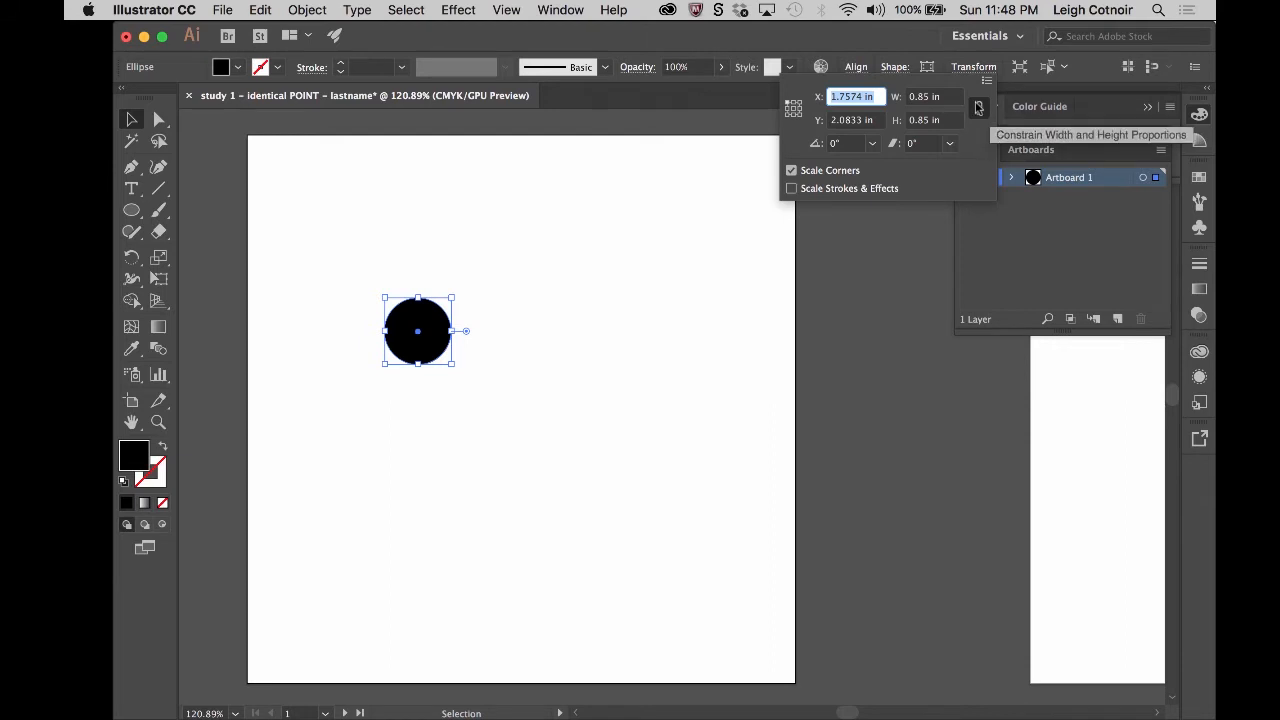
click(878, 209)
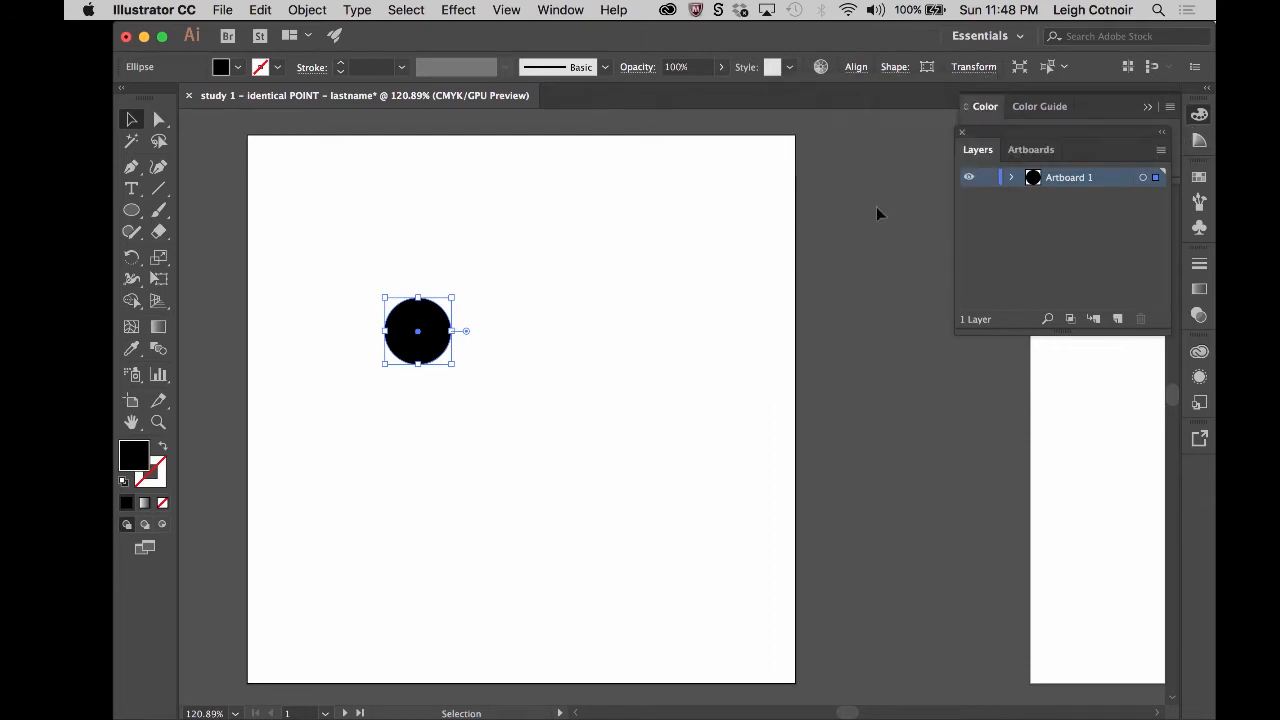
click(973, 67)
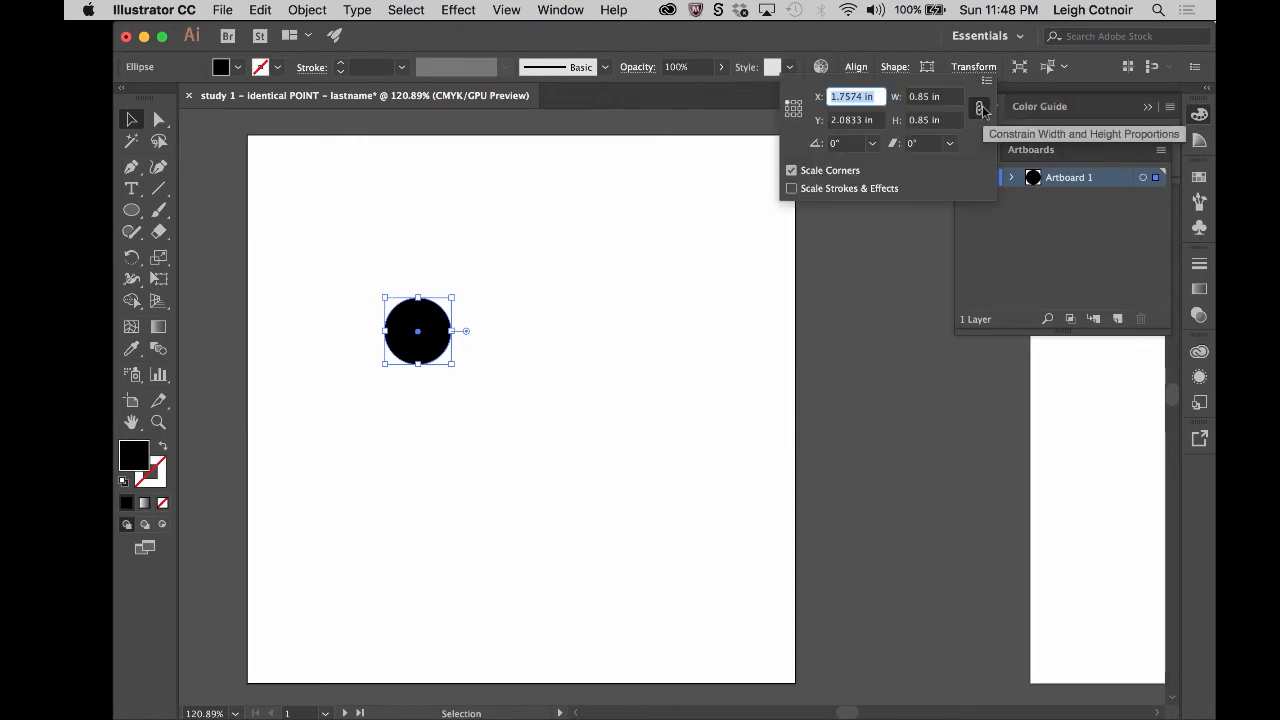
click(981, 109)
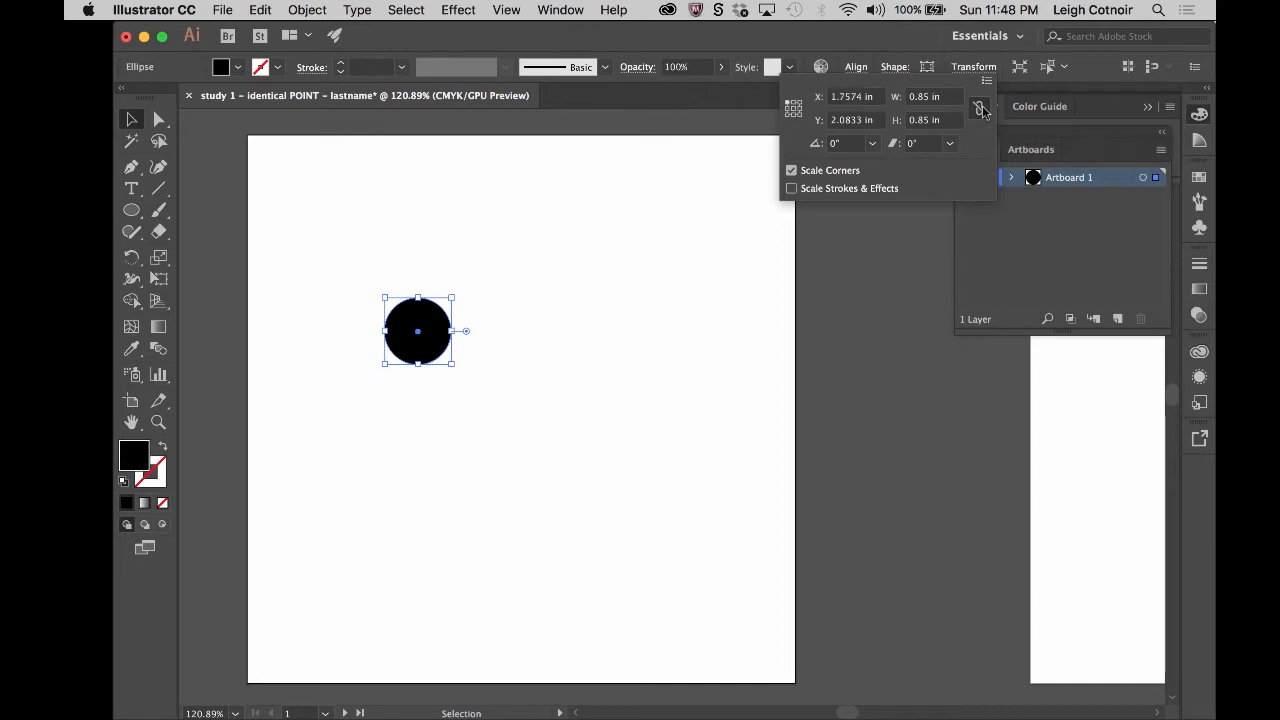
double_click(916, 120)
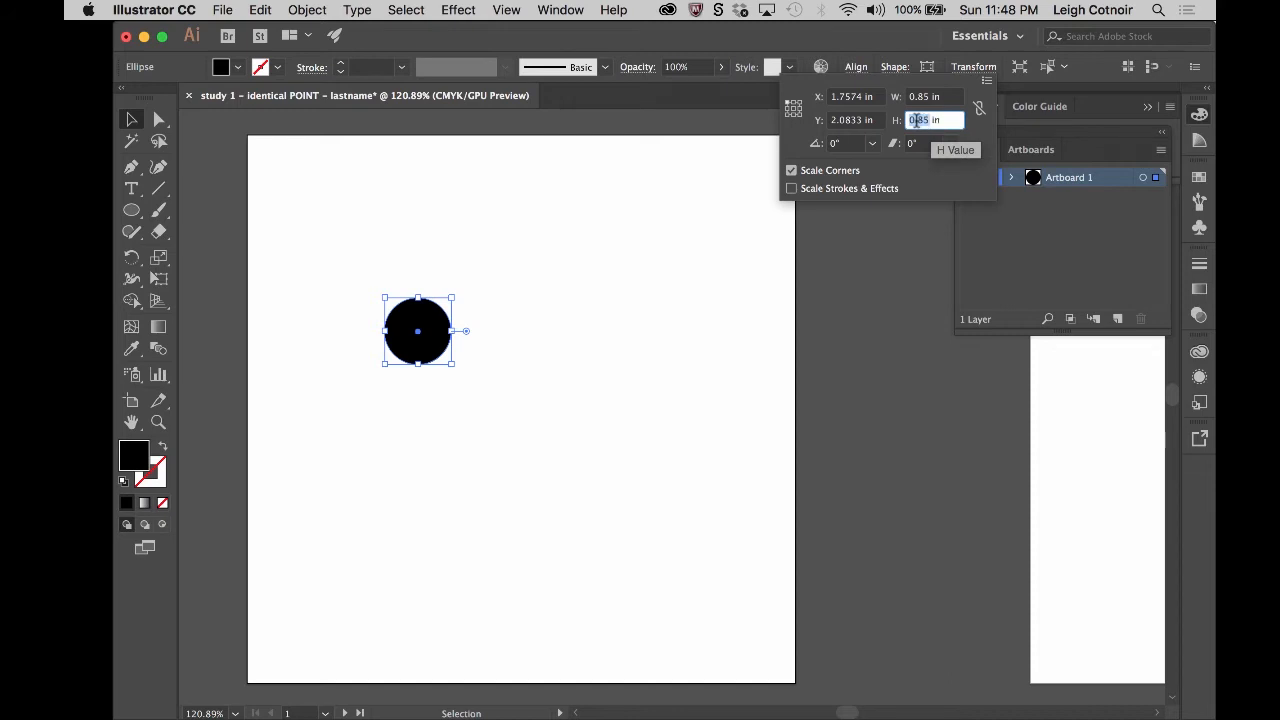
text(3)
key(Return)
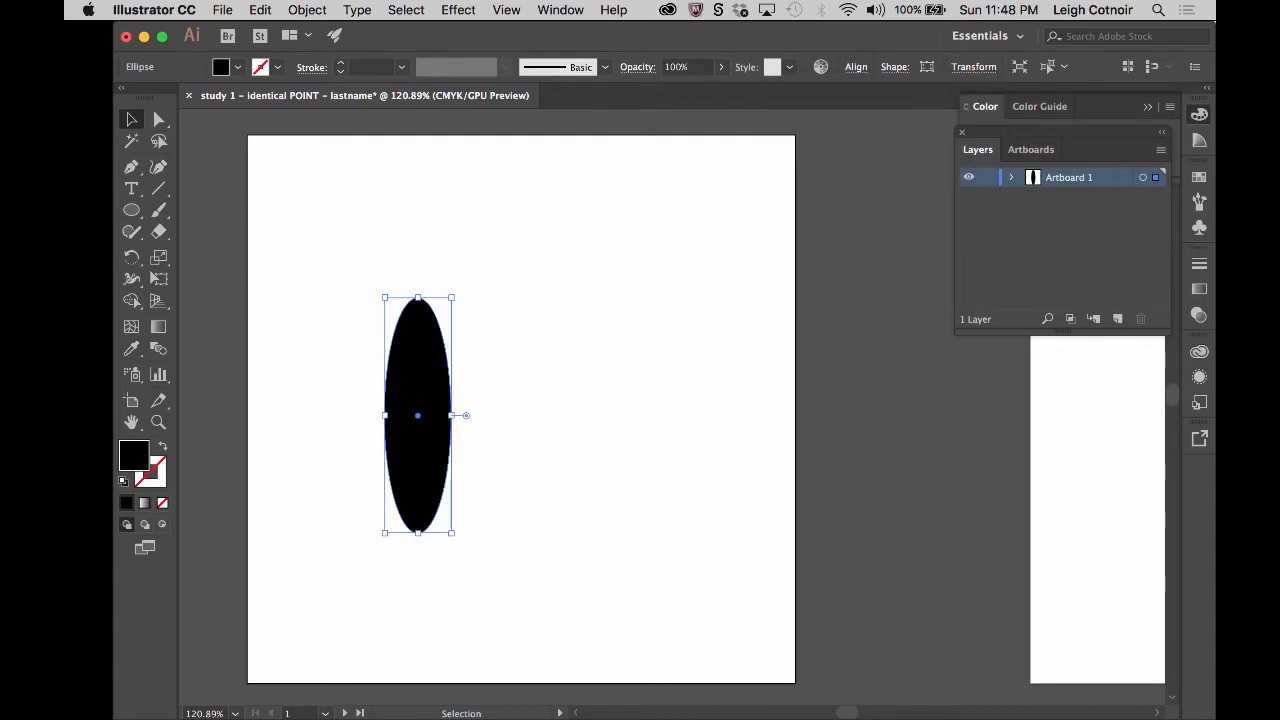
- Undo the circle's height change and turn the width and height proportion constraint back on
key(super+c)
key(super+z)
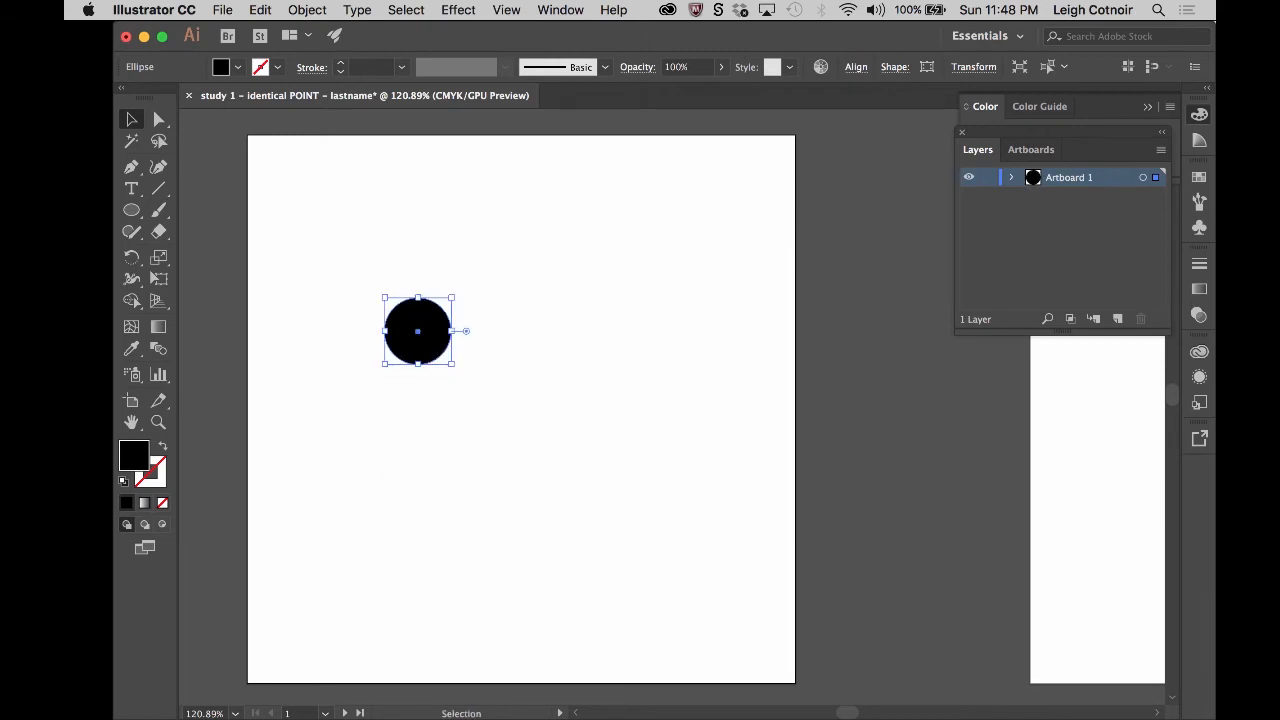
click(975, 67)
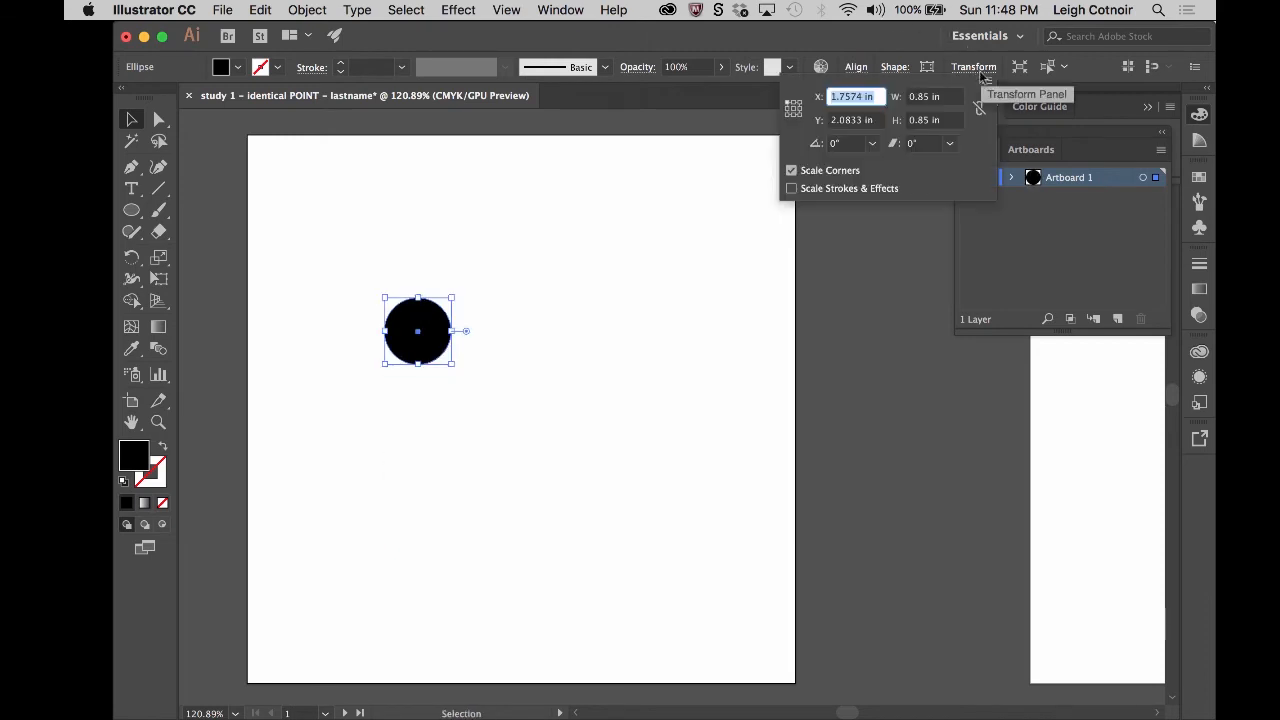
click(979, 110)
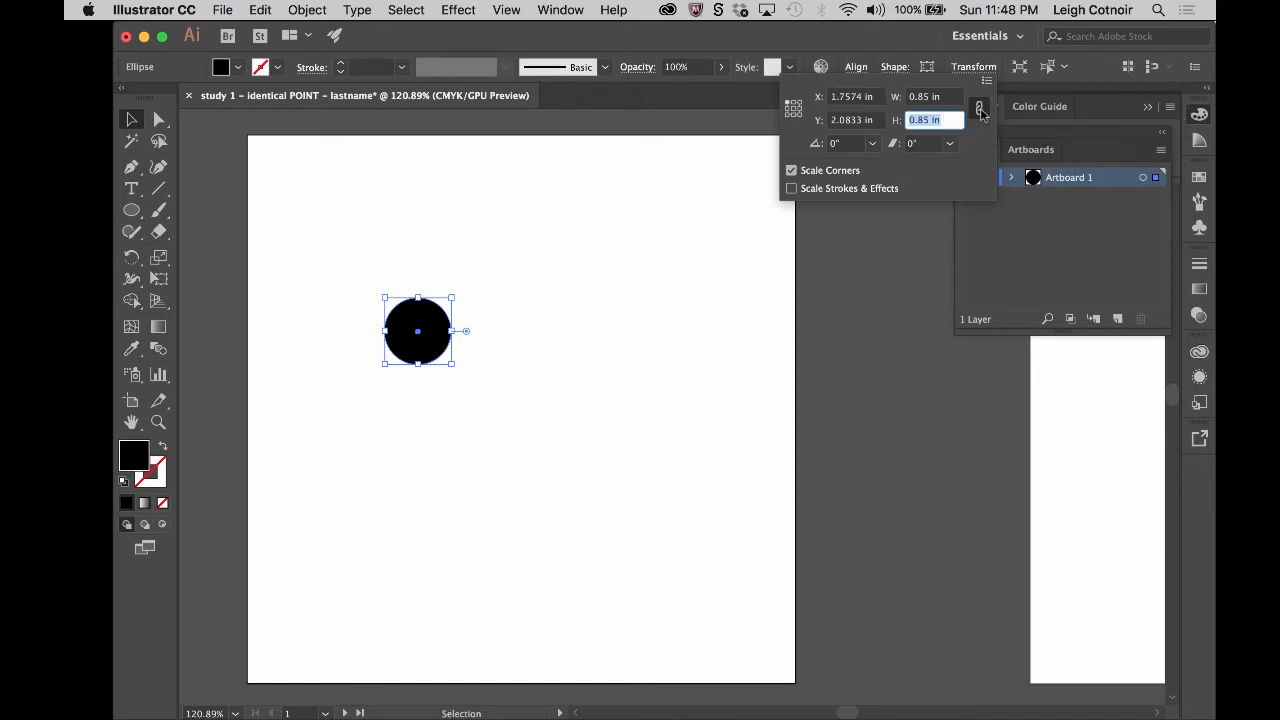
click(980, 55)
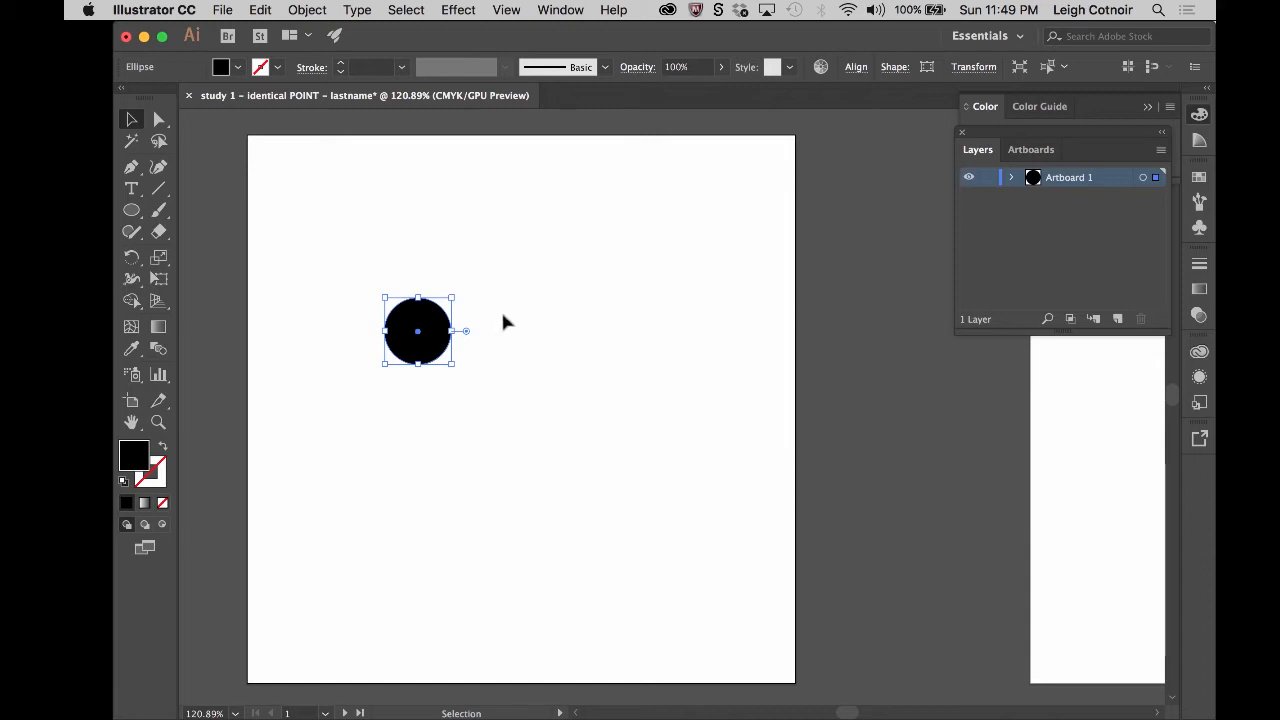
- Move the circle toward the first artboard's upper-left corner and place a copy of it just below, slightly to the right
drag(436, 328, 372, 246)
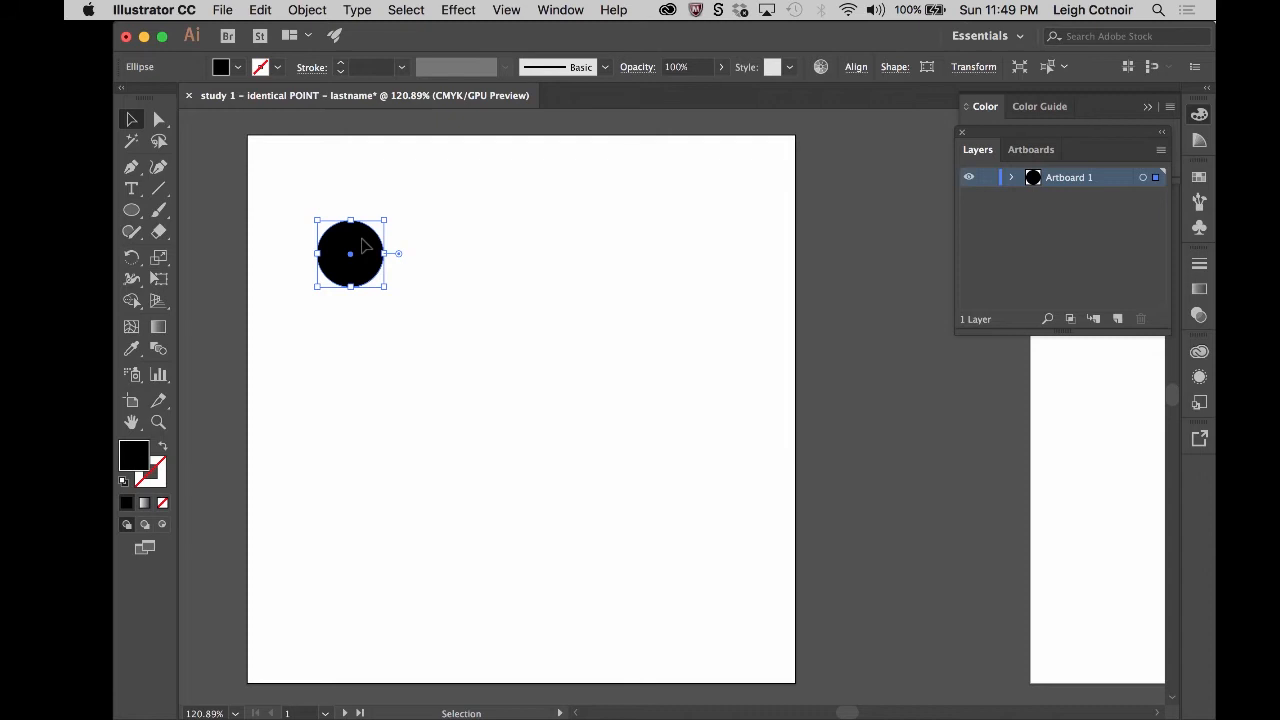
drag(362, 244, 389, 327)
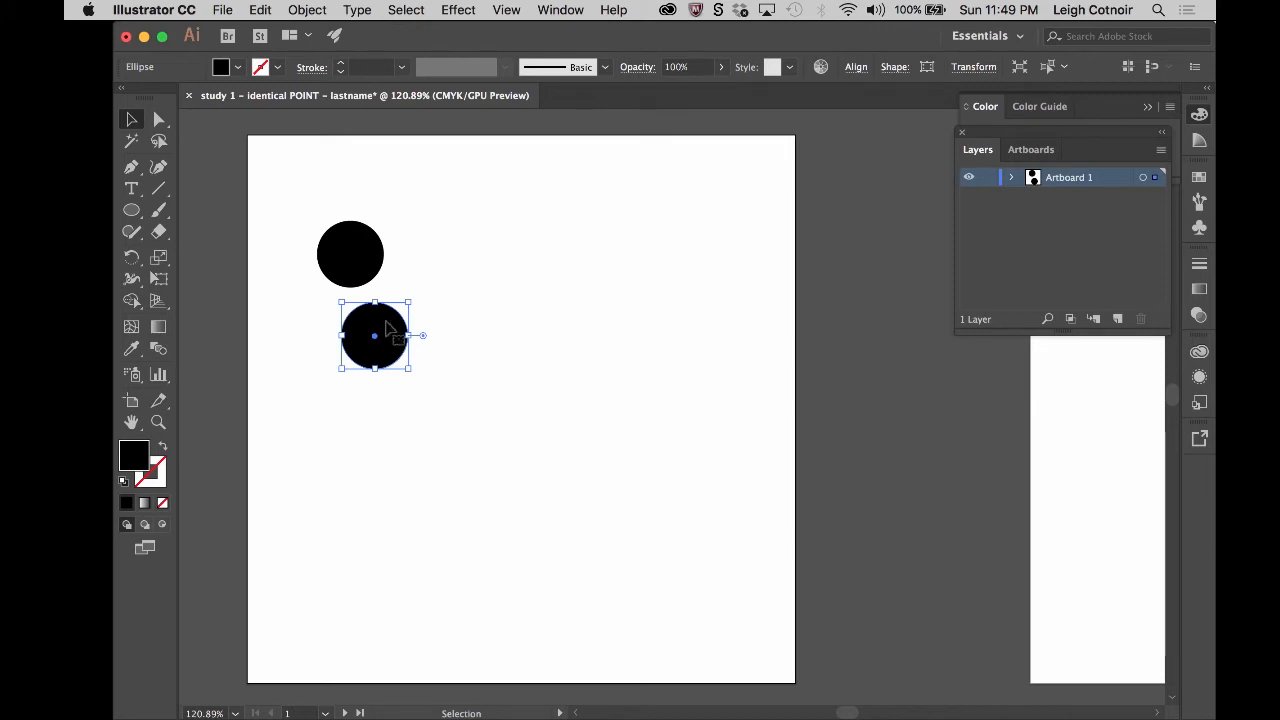
click(491, 353)
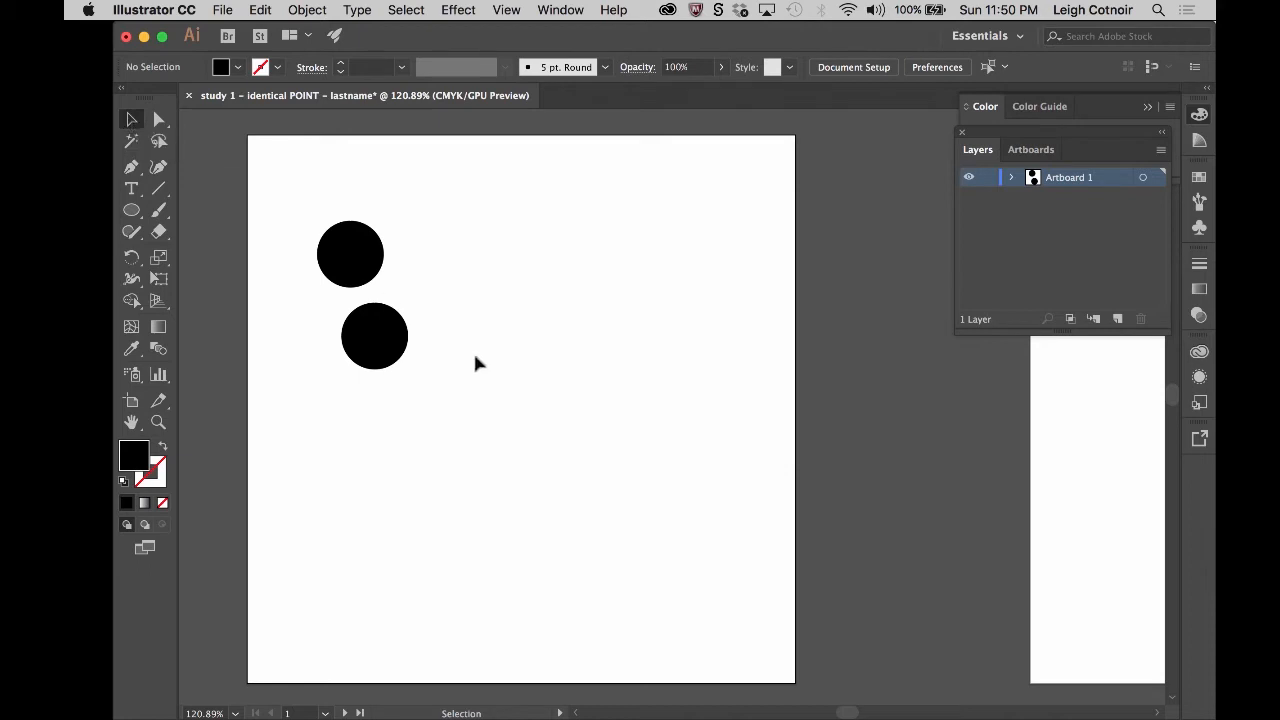
- Select both circles together and place a copy of the pair to their right, slightly lower
click(375, 263)
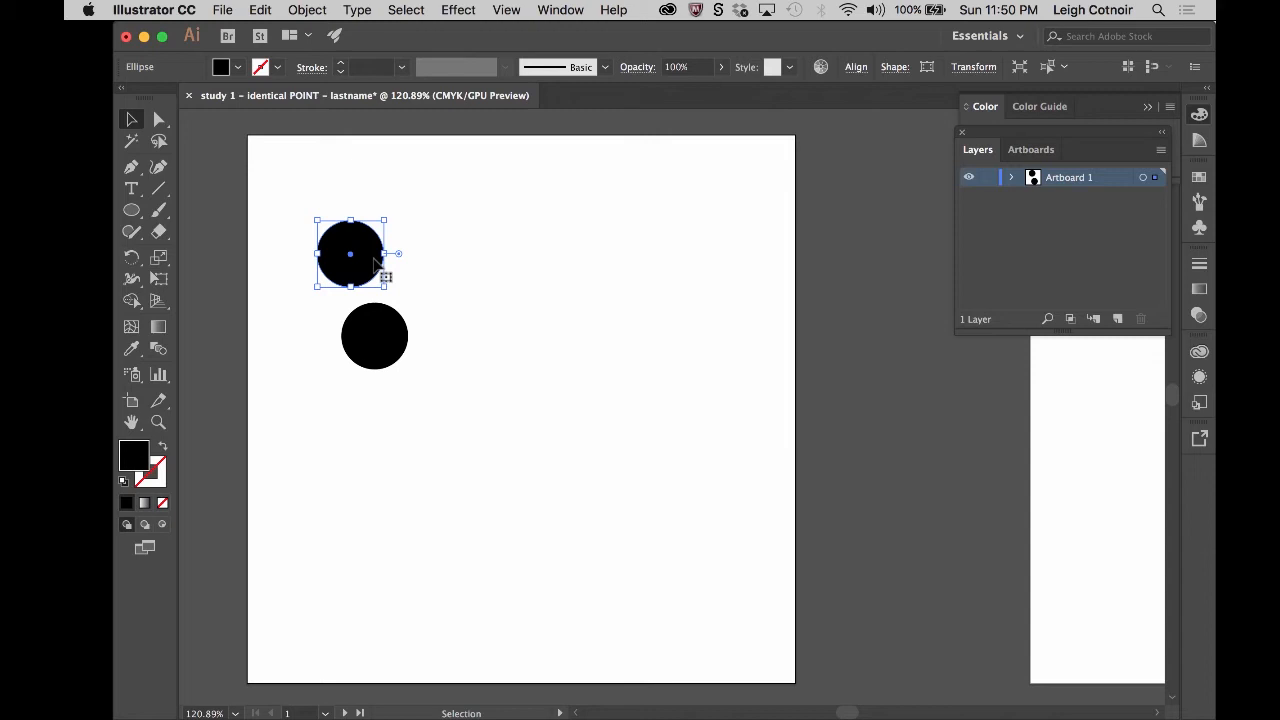
click(355, 192)
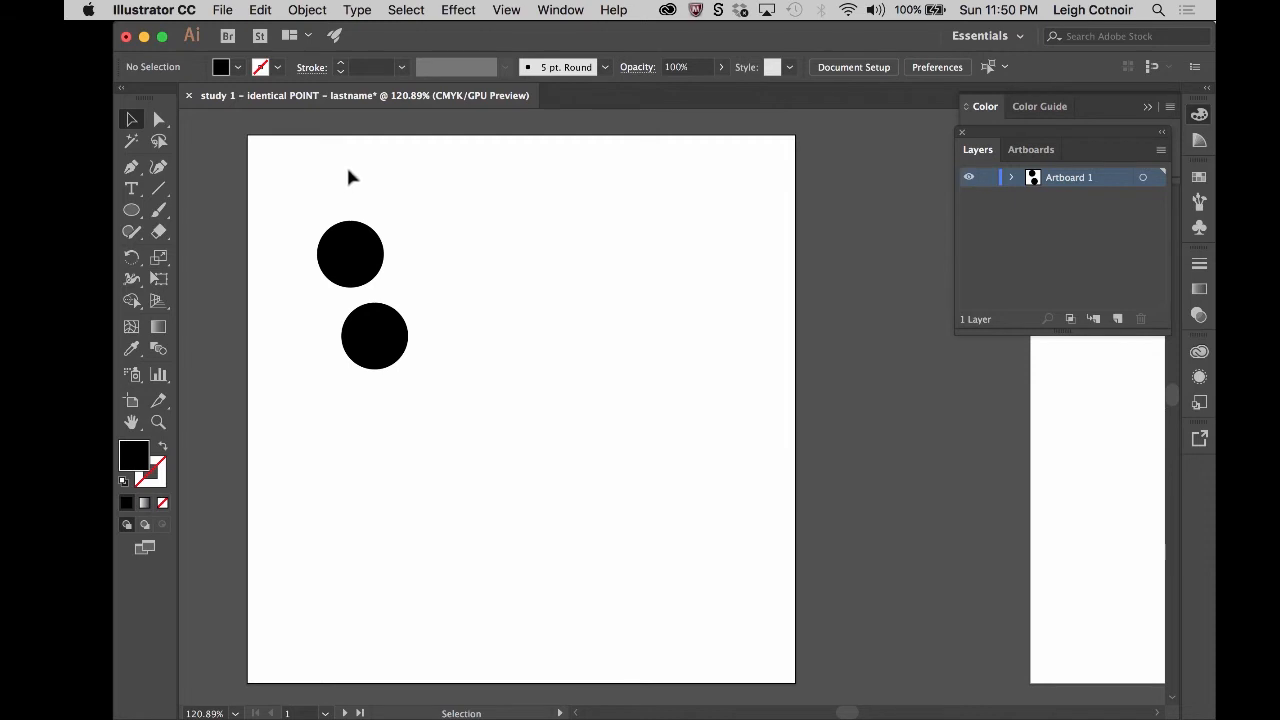
drag(348, 171, 500, 402)
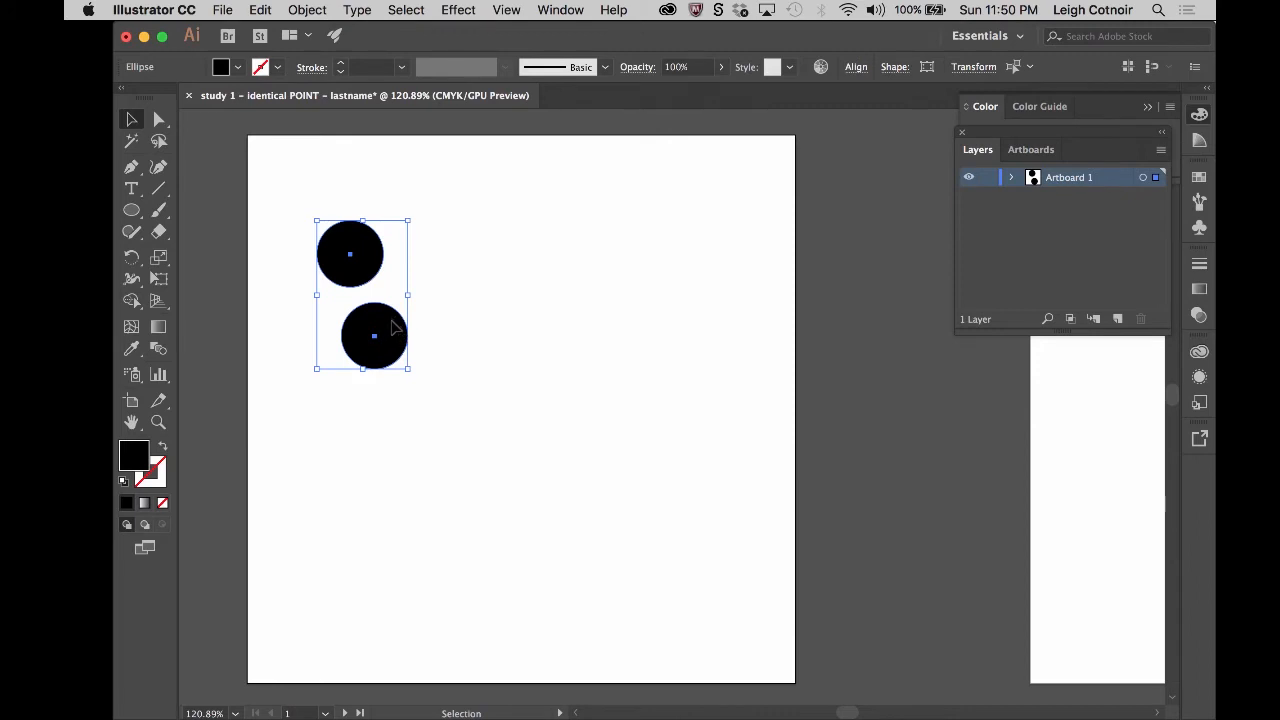
drag(394, 328, 494, 346)
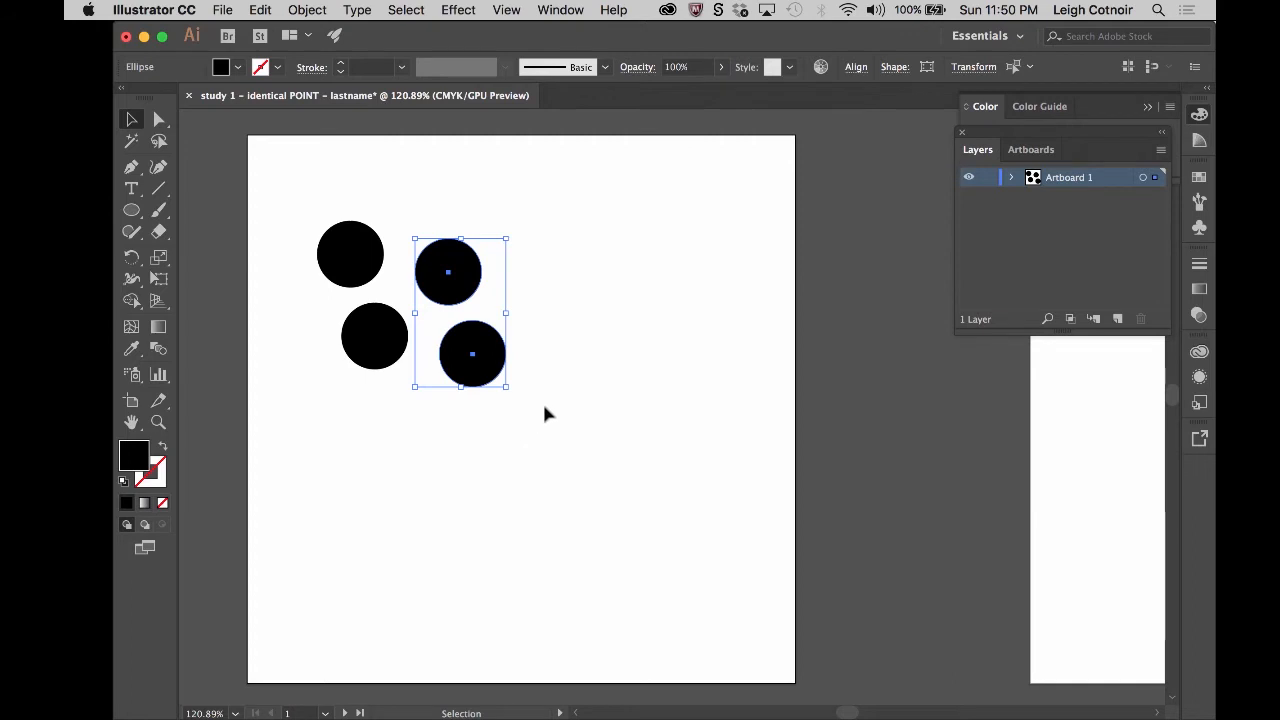
click(686, 186)
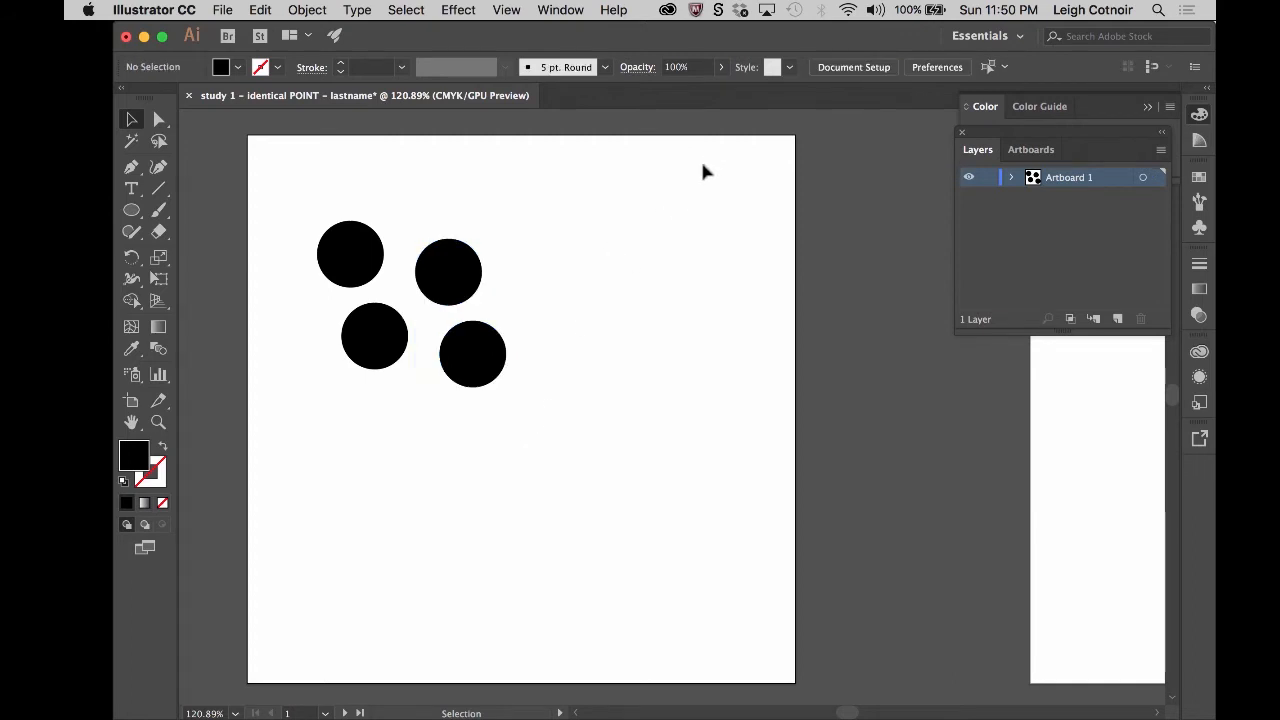
- Duplicate the lower-left circle to a spot below it and slightly to the right, making a fifth circle
click(380, 348)
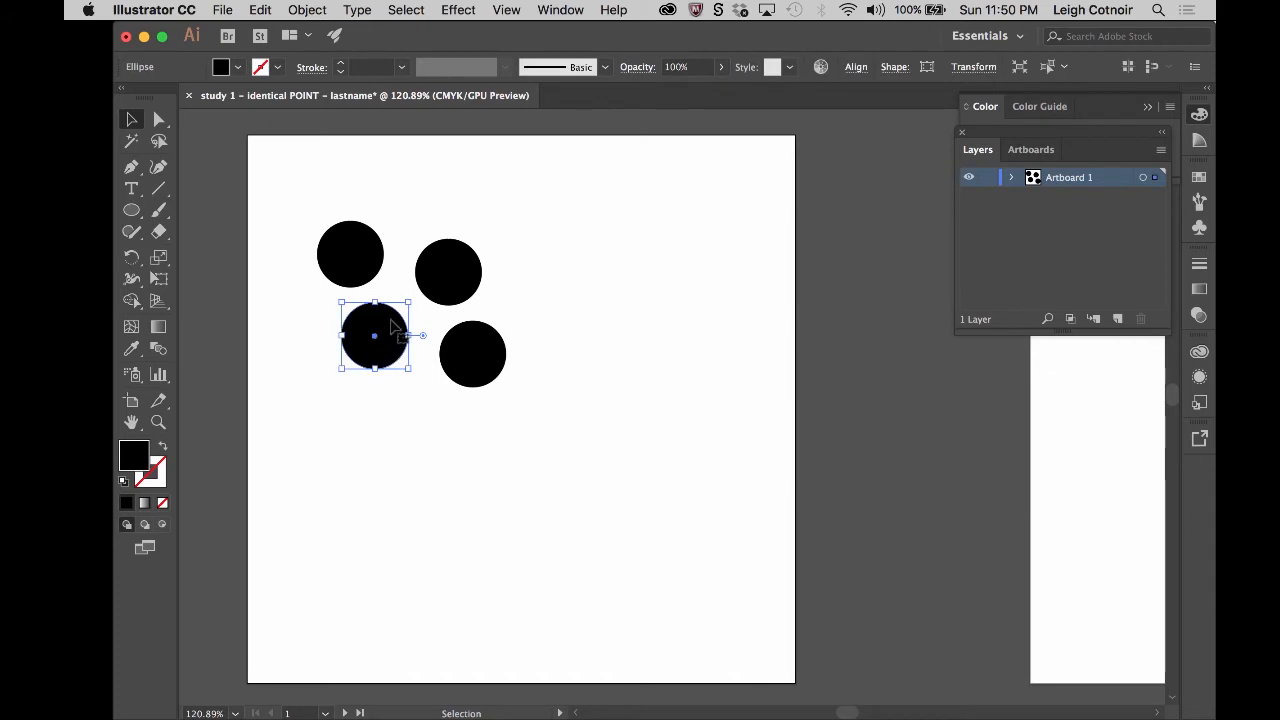
drag(393, 326, 427, 410)
click(572, 242)
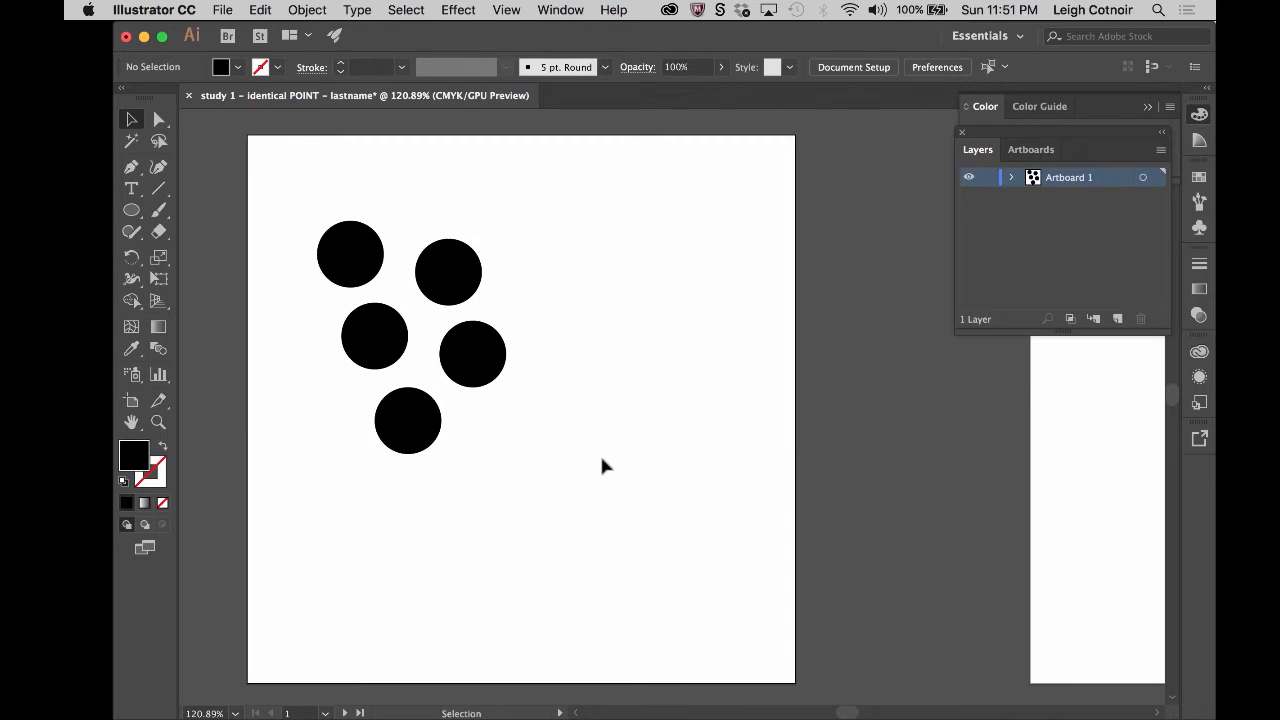
- Zoom out and pan until all six artboards can be viewed together
scroll(695, 402, down, 5)
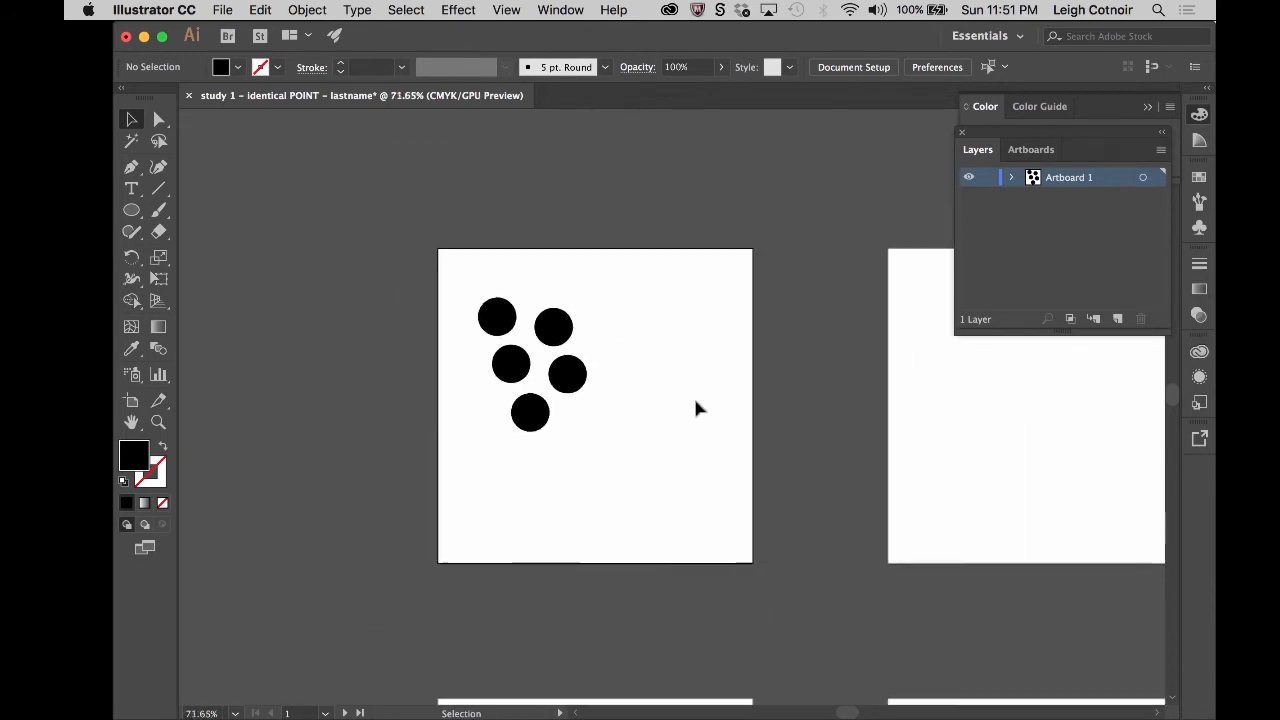
scroll(697, 407, right, 5)
scroll(697, 407, down, 3)
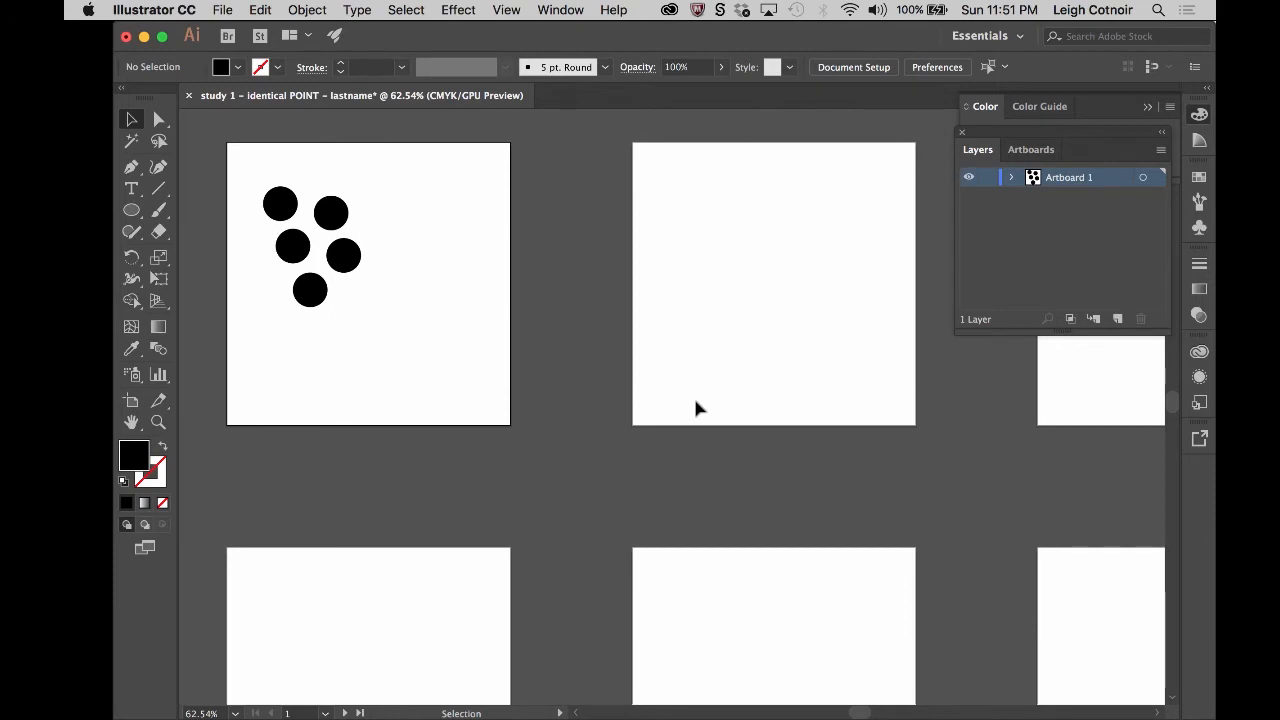
scroll(697, 407, down, 3)
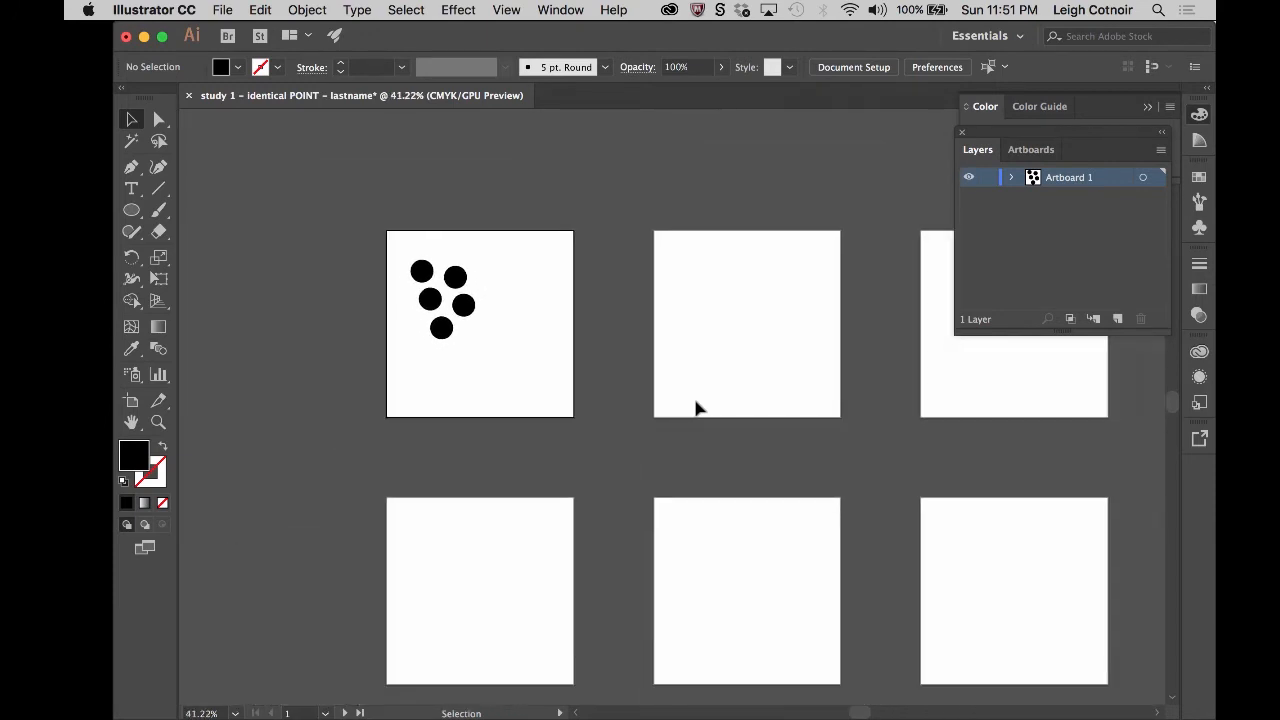
scroll(697, 407, right, 4)
scroll(697, 407, down, 2)
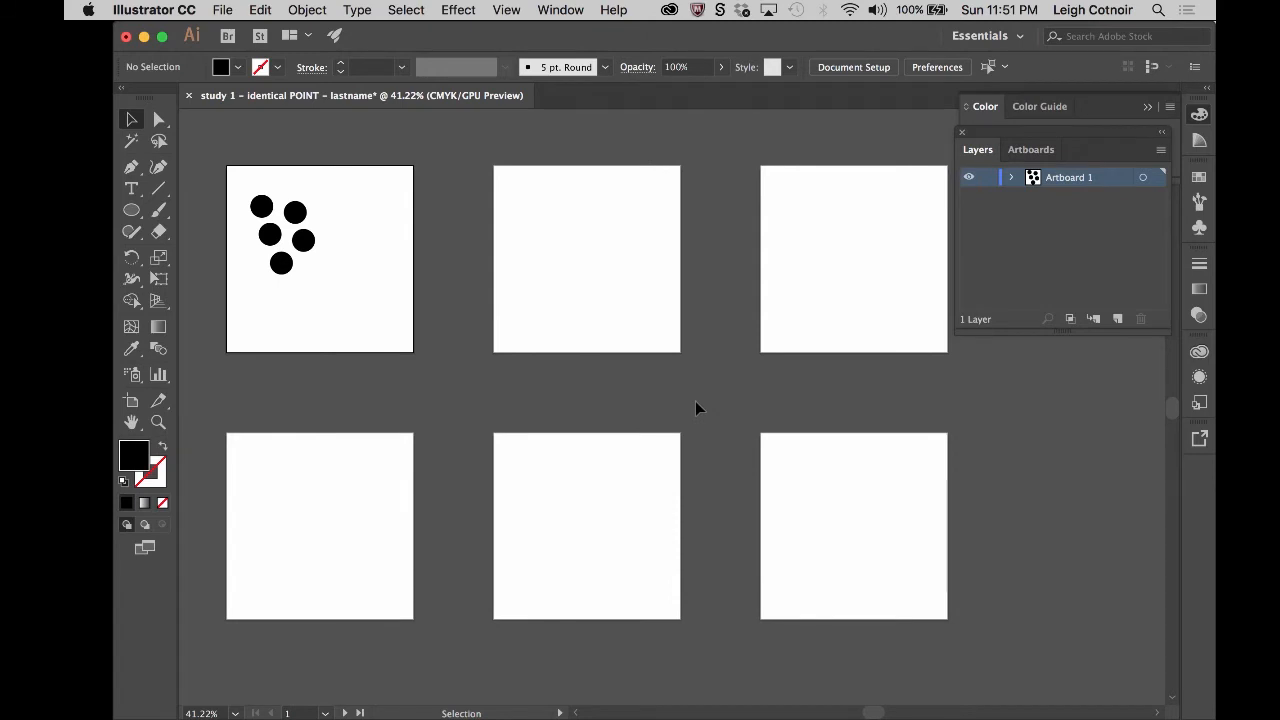
click(234, 713)
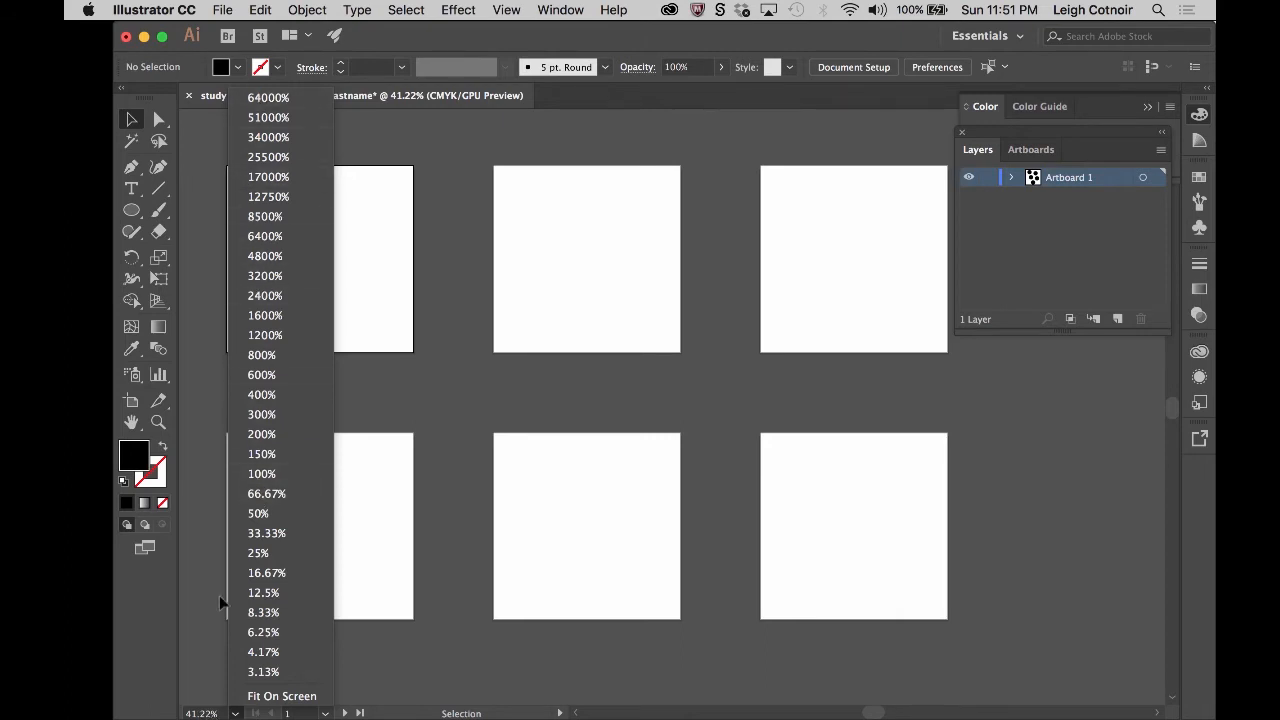
click(206, 651)
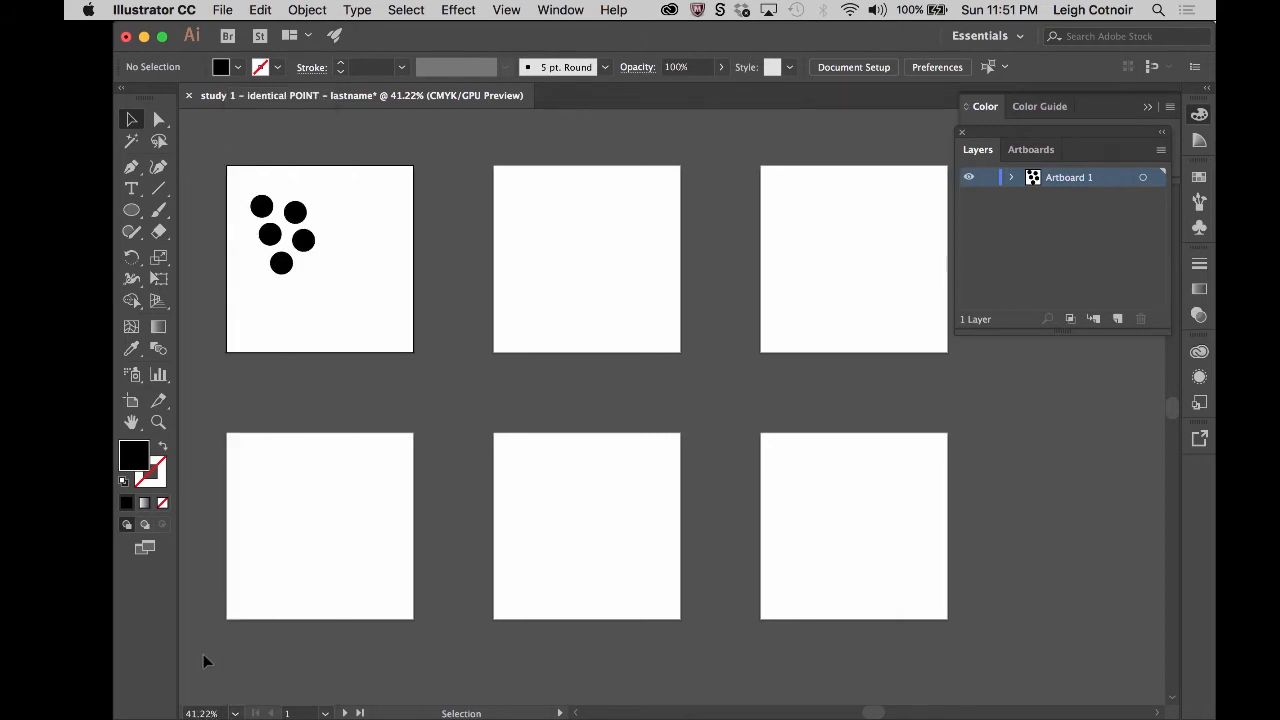
- View the first artboard closer and farther with the Zoom tool, and pan across the artboards with the Hand tool at 50%
click(159, 423)
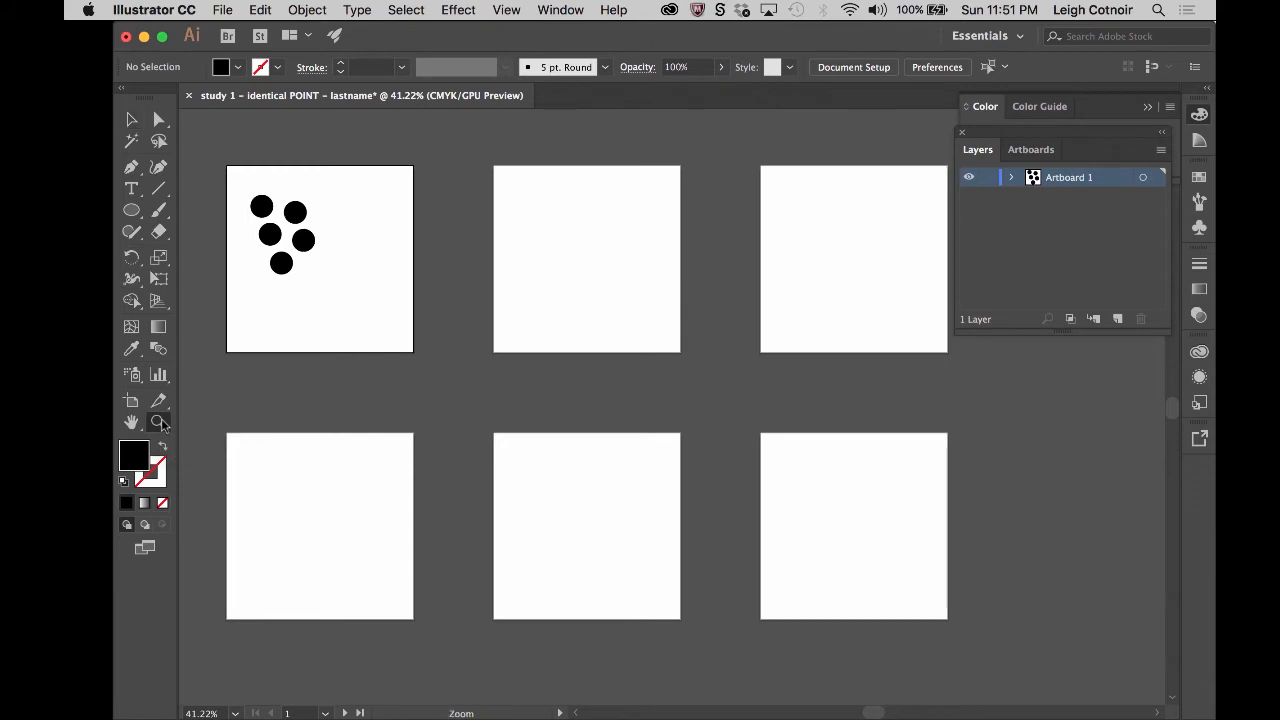
click(320, 270)
click(720, 465)
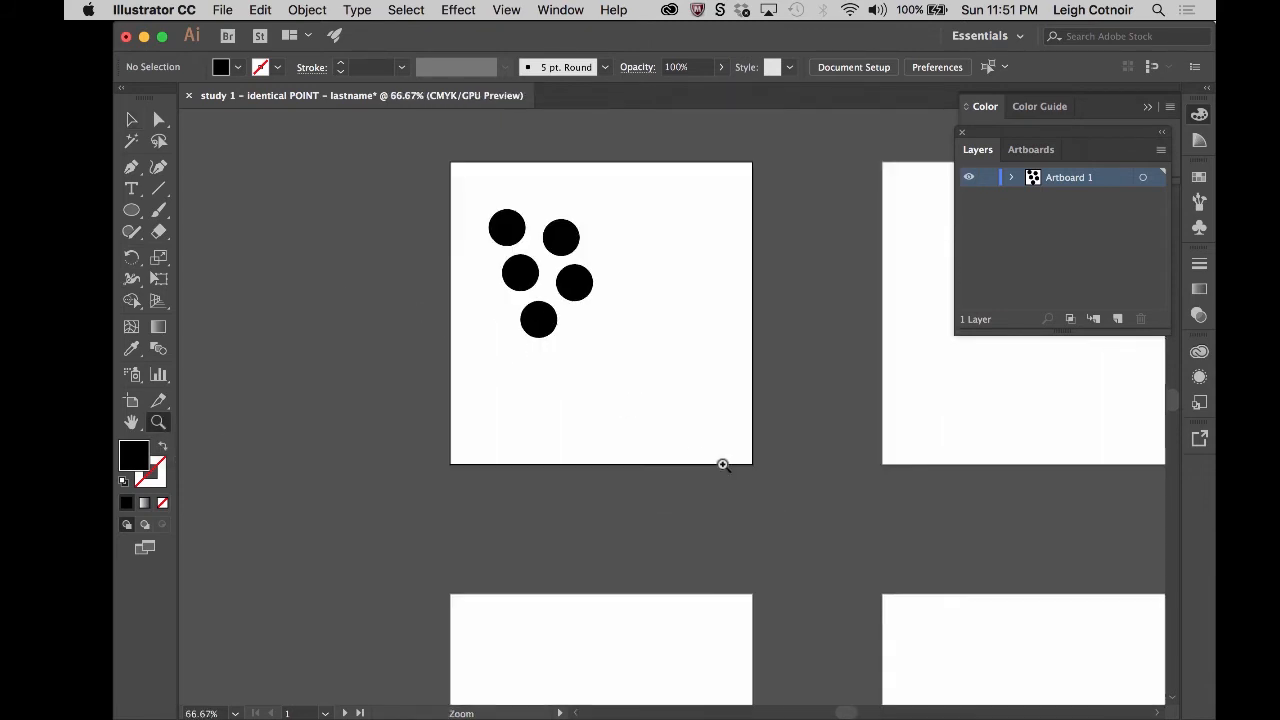
click(629, 308)
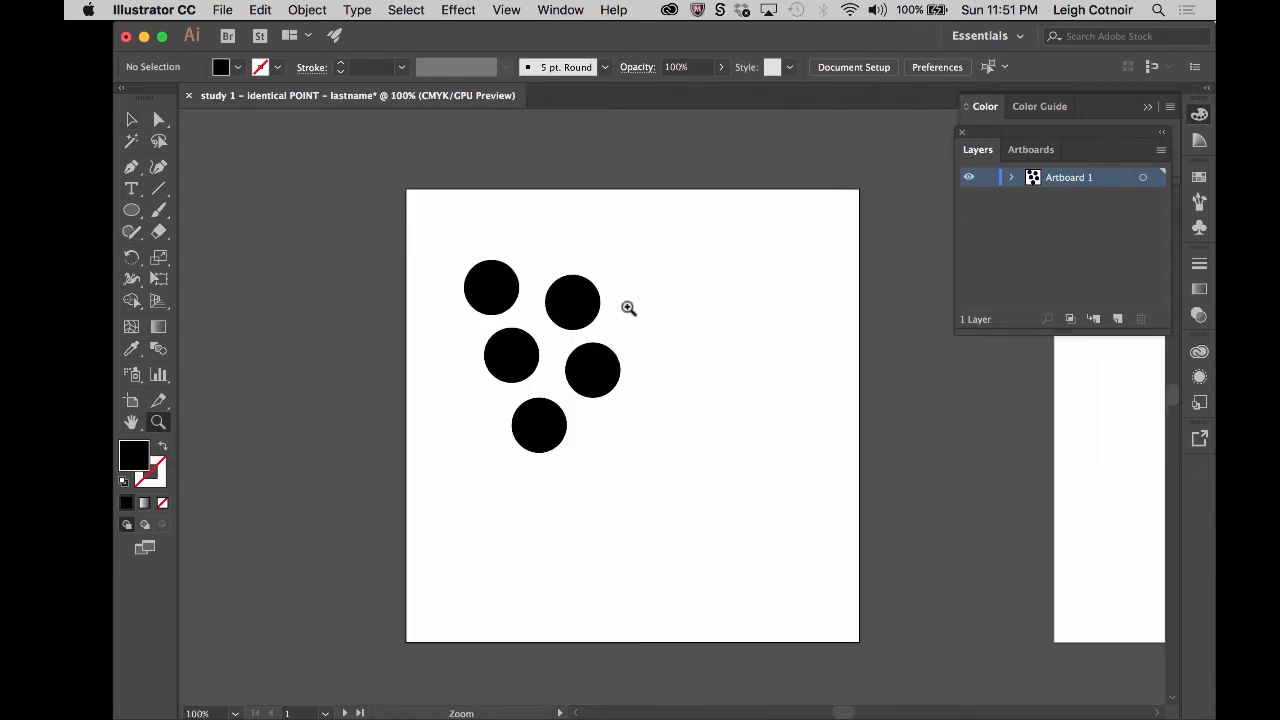
alt+click(670, 418)
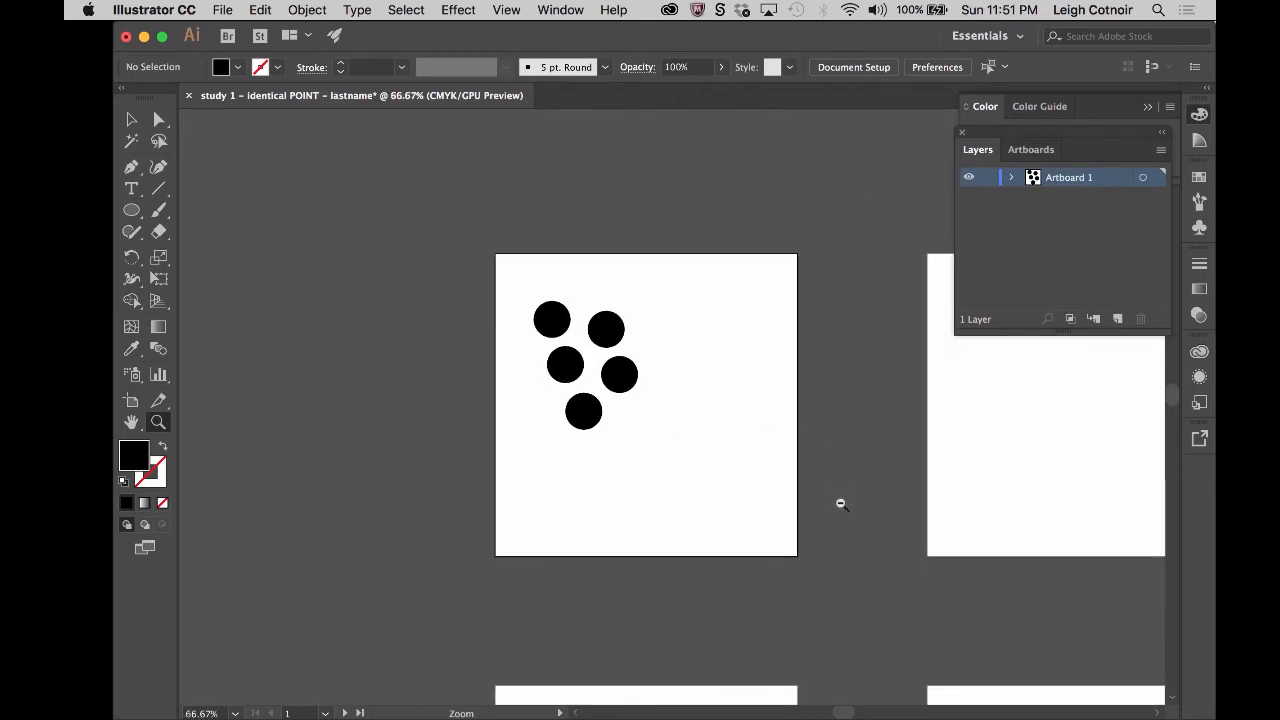
alt+click(751, 451)
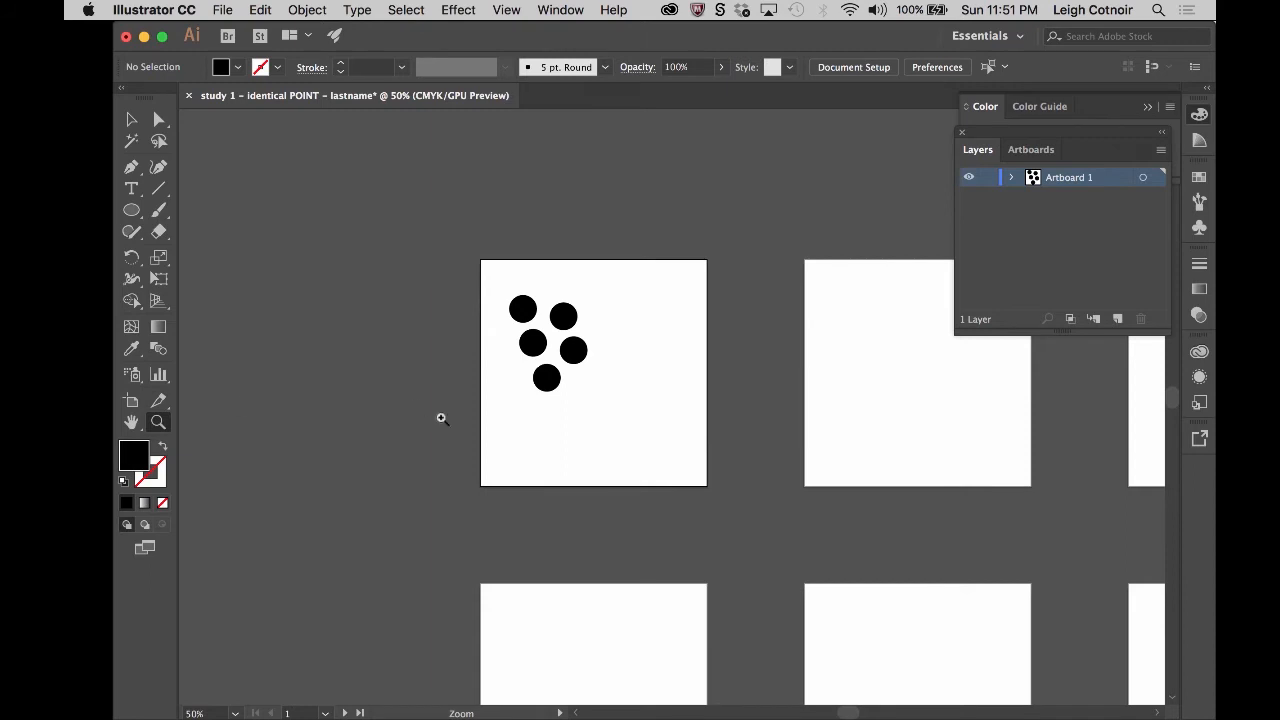
click(131, 422)
drag(784, 443, 529, 366)
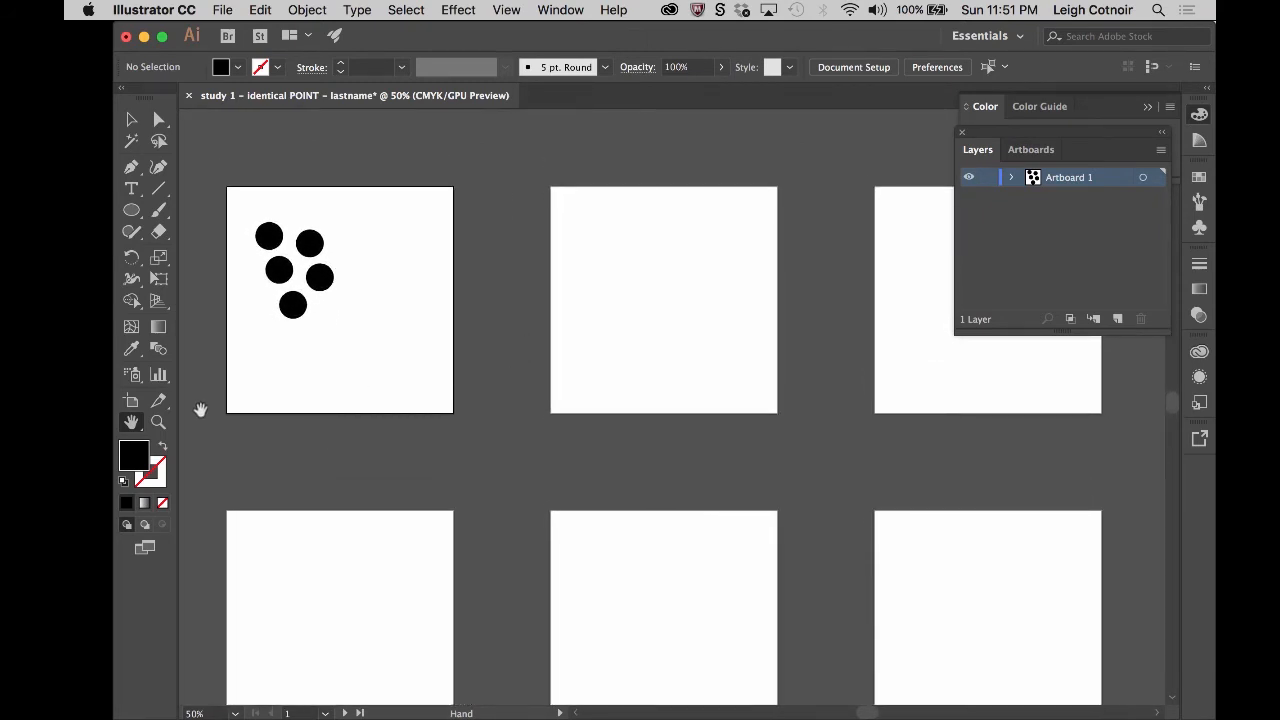
- Return to the Selection tool, expand the Artboard 1 layer's contents and lengthen the layer list area
click(133, 122)
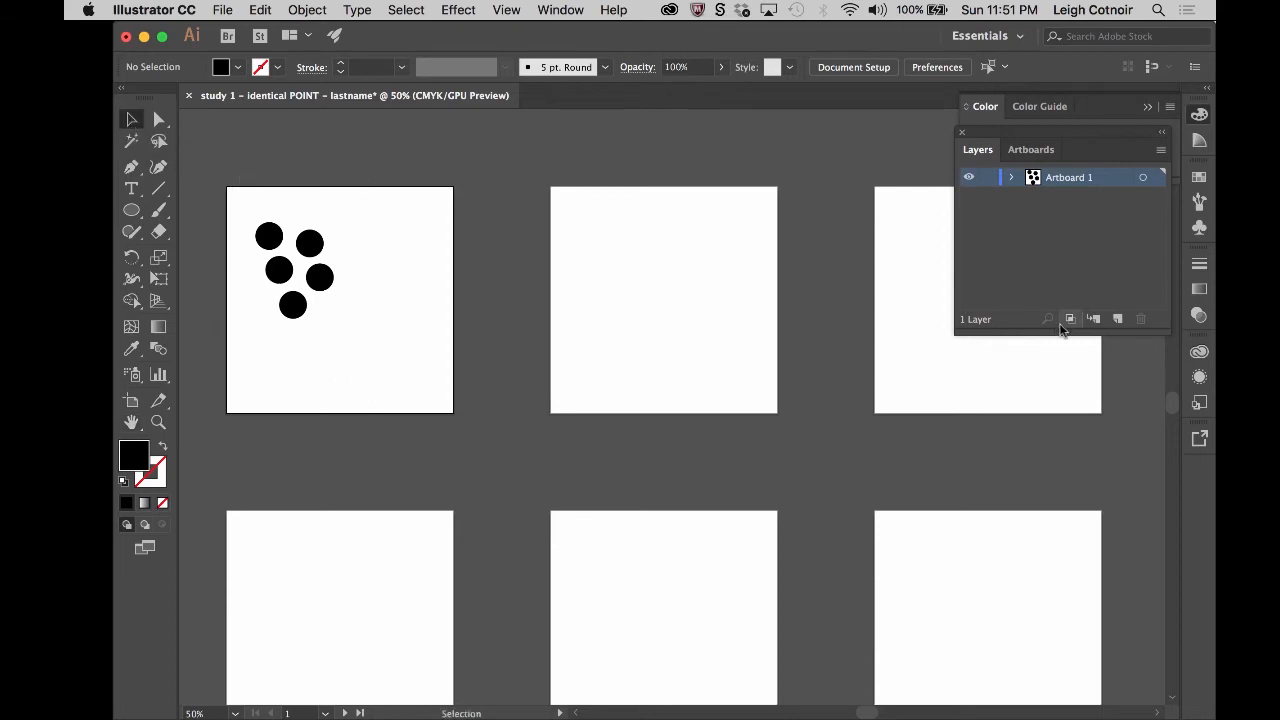
click(1012, 178)
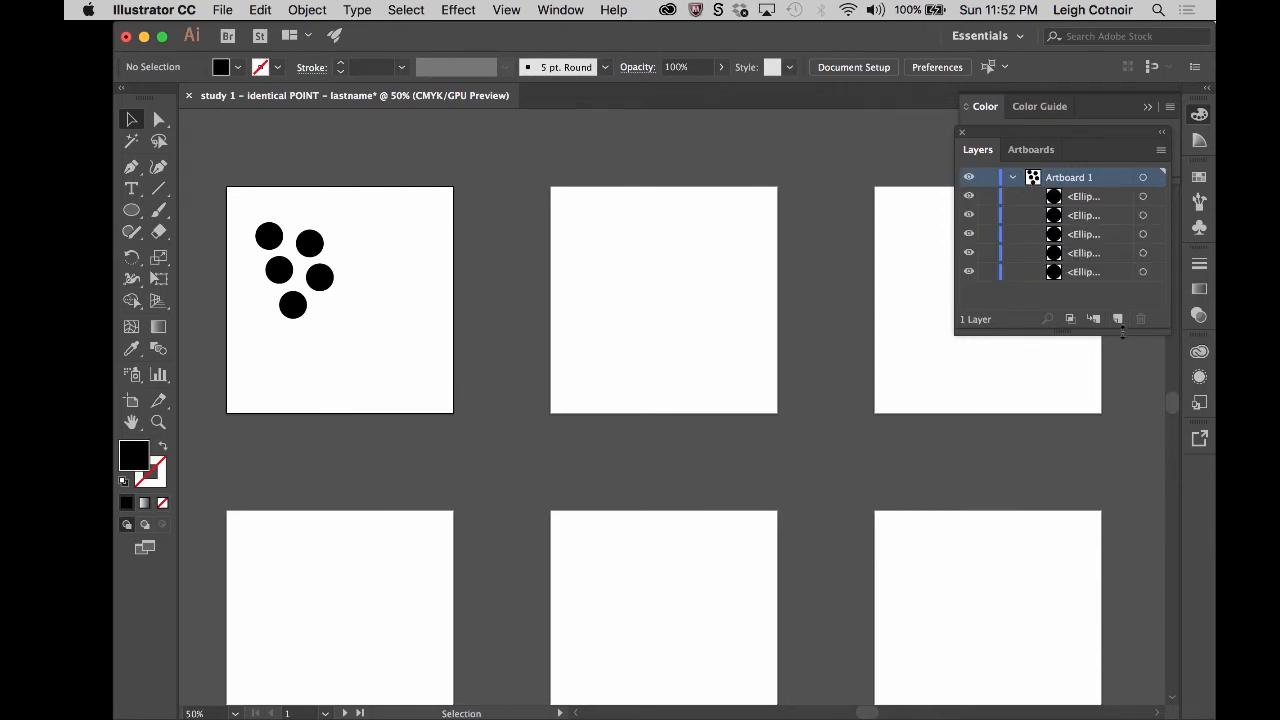
drag(1118, 325, 1113, 518)
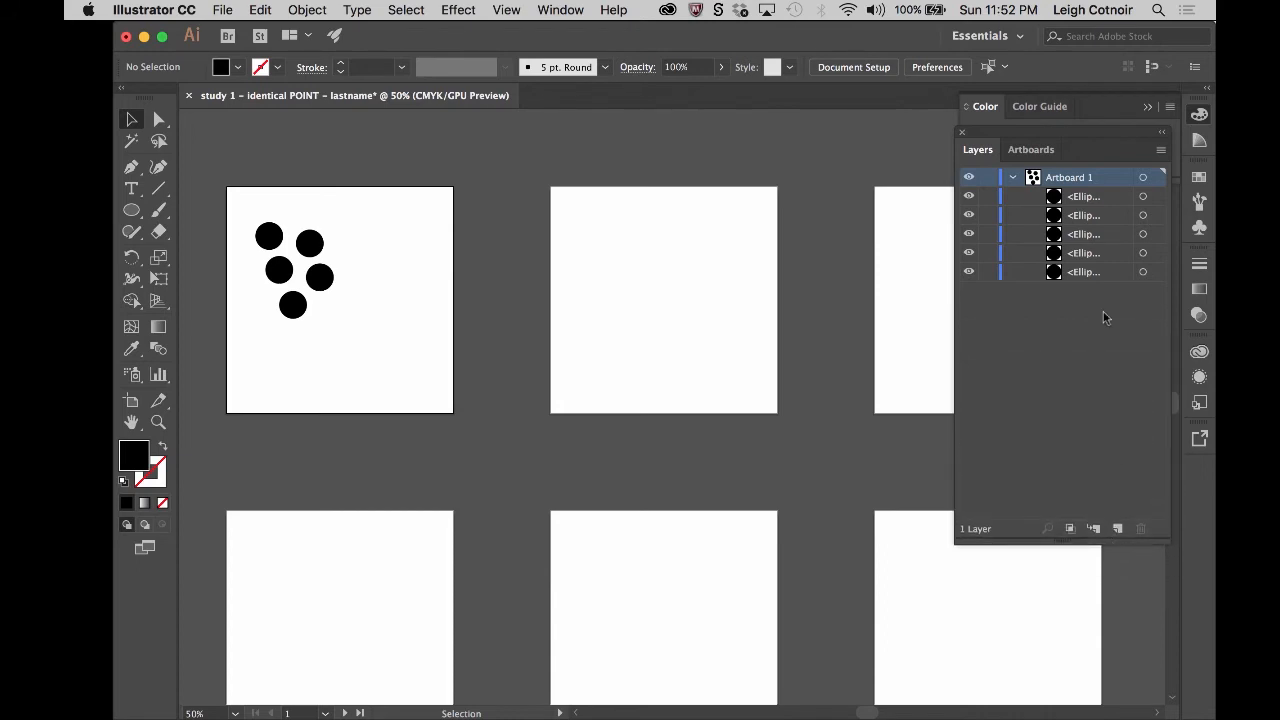
double_click(1087, 197)
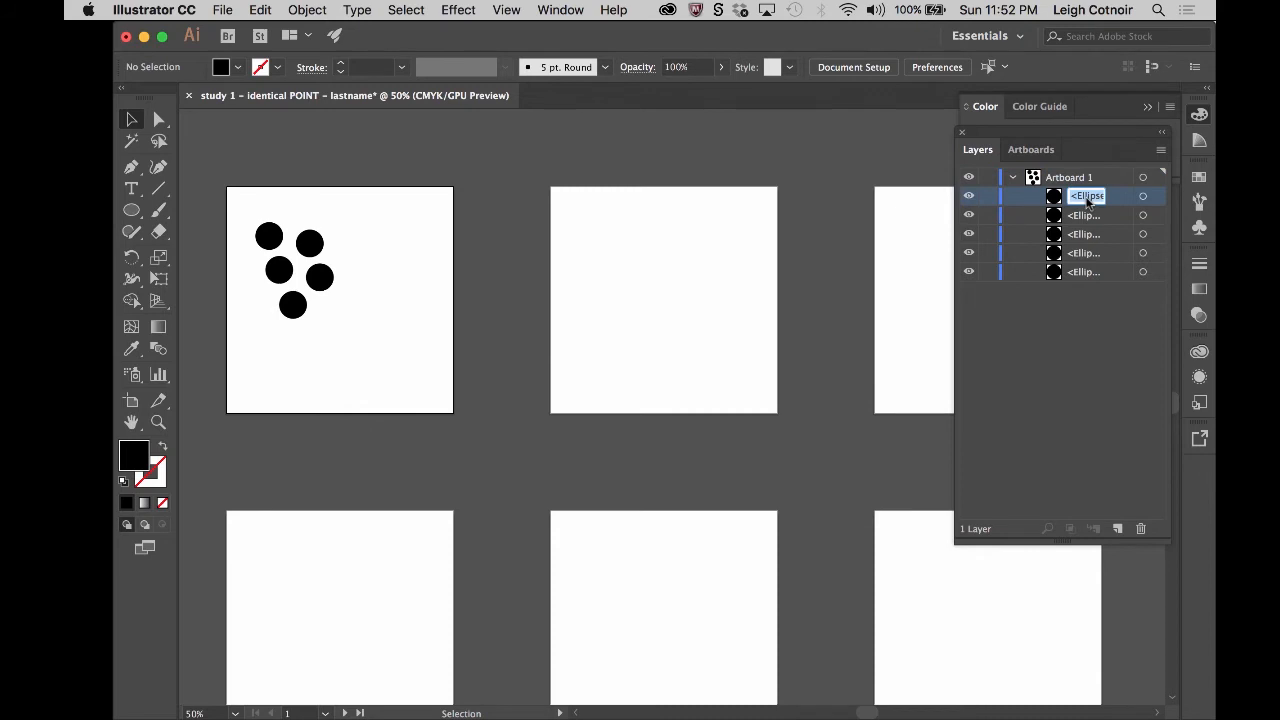
text(circle1)
double_click(1084, 194)
key(super+c)
click(1084, 216)
double_click(1084, 216)
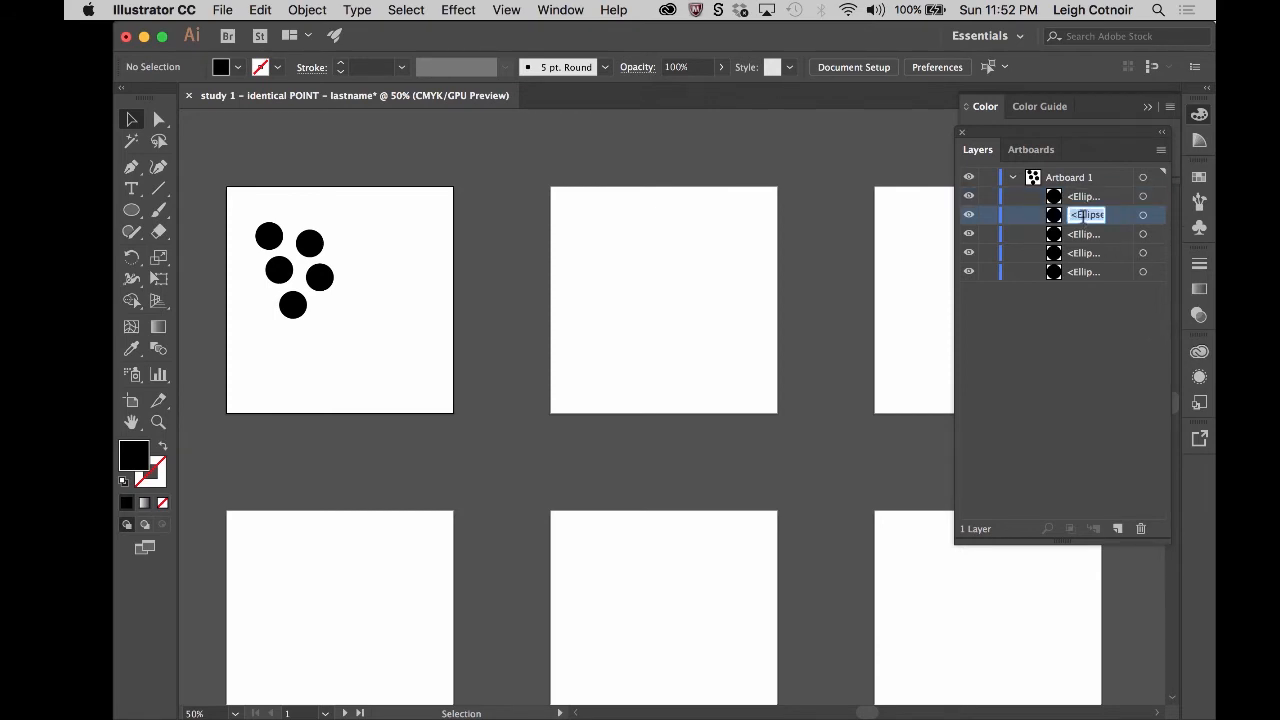
- Rename the topmost ellipse in Artboard 1 as circle1 and the one below it as circle2
double_click(1084, 196)
text(circle1)
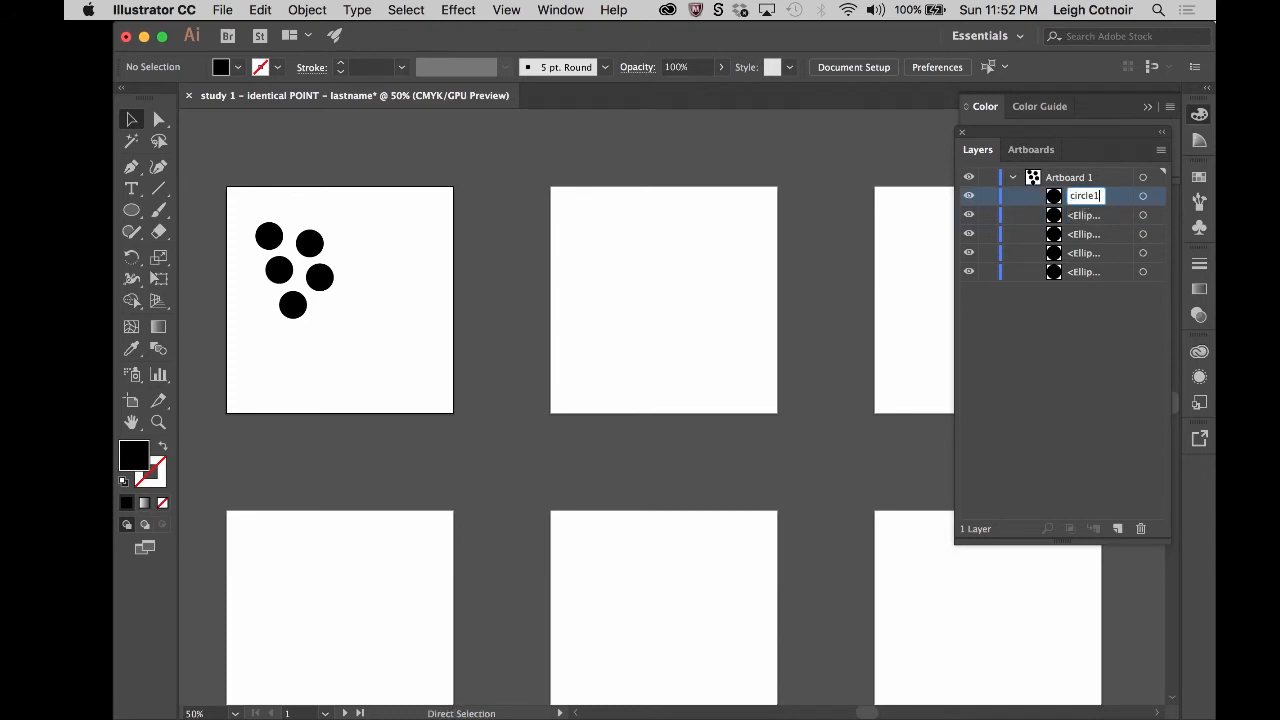
key(Return)
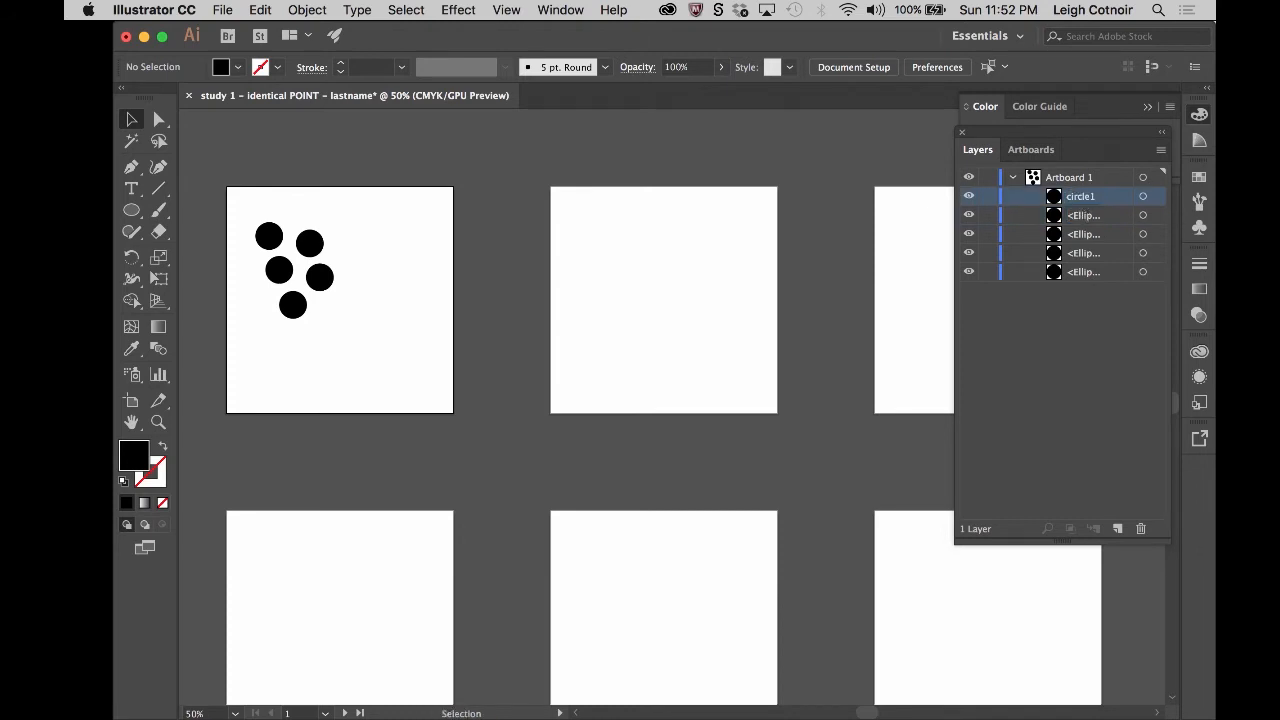
double_click(1079, 218)
text(circle1)
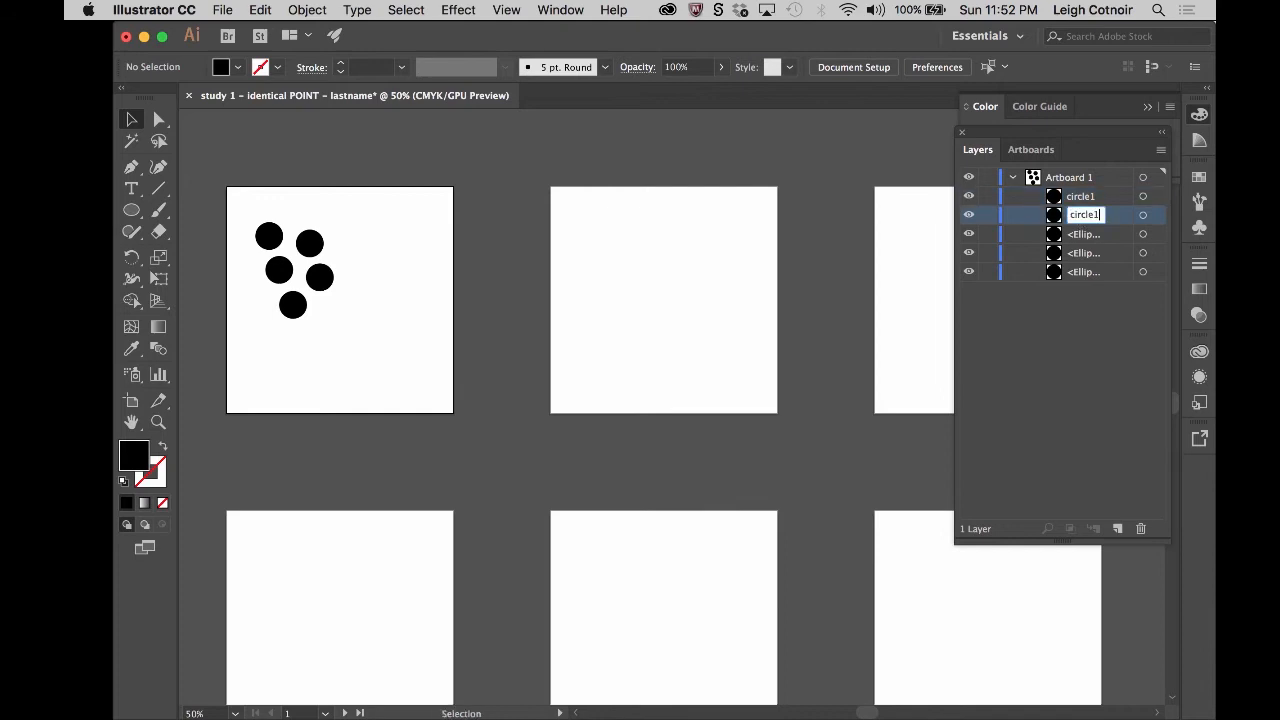
key(BackSpace)
text(2)
key(Return)
- Rename the remaining three ellipses, in order from upper to lower, as circle3, circle4 and circle5
click(1081, 235)
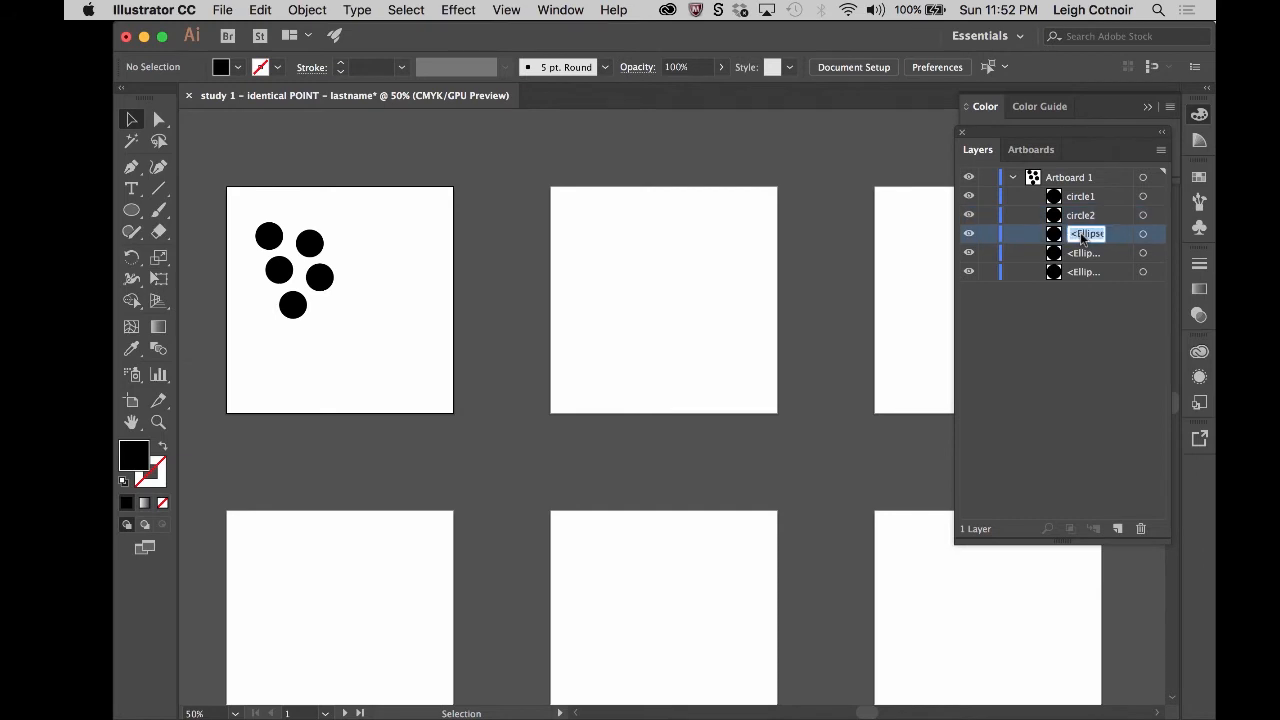
text(circle1)
key(BackSpace)
text(3)
key(Return)
double_click(1087, 253)
key(super+v)
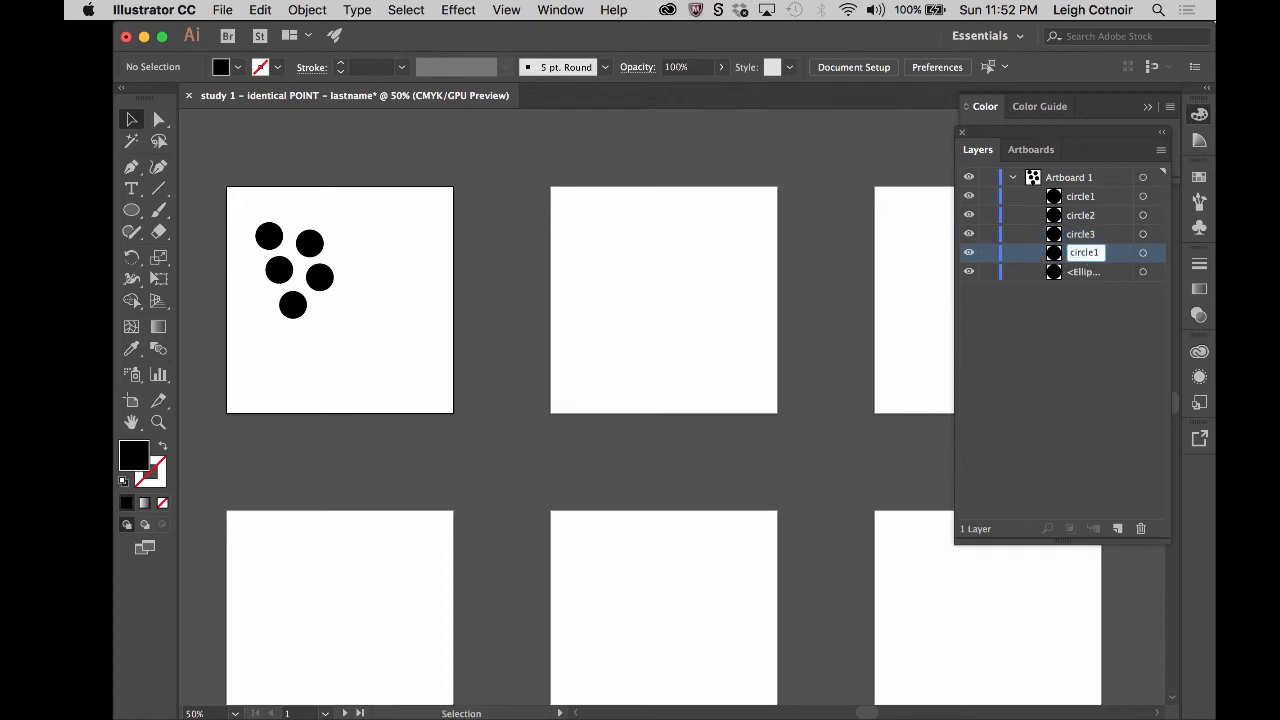
key(BackSpace)
text(4)
double_click(1087, 272)
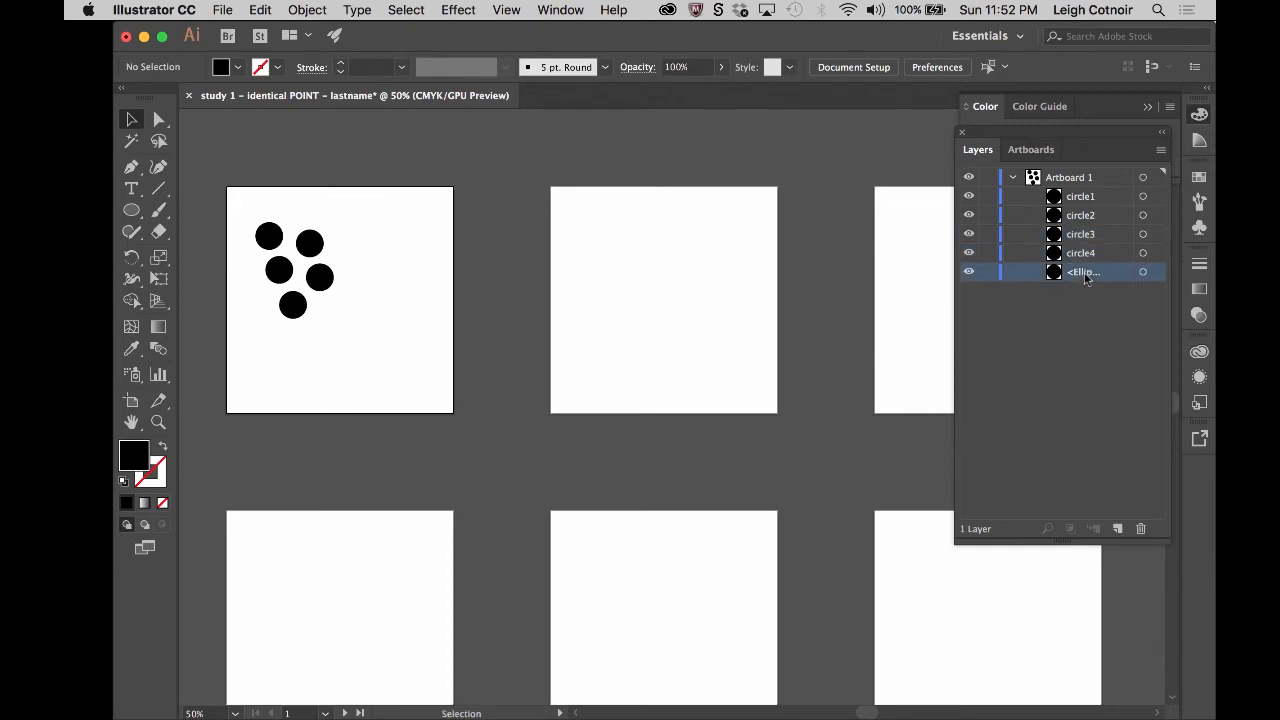
key(super+v)
key(Return)
- Select each of the five circles on the artboard in turn to identify its matching layer entry
click(270, 238)
click(318, 242)
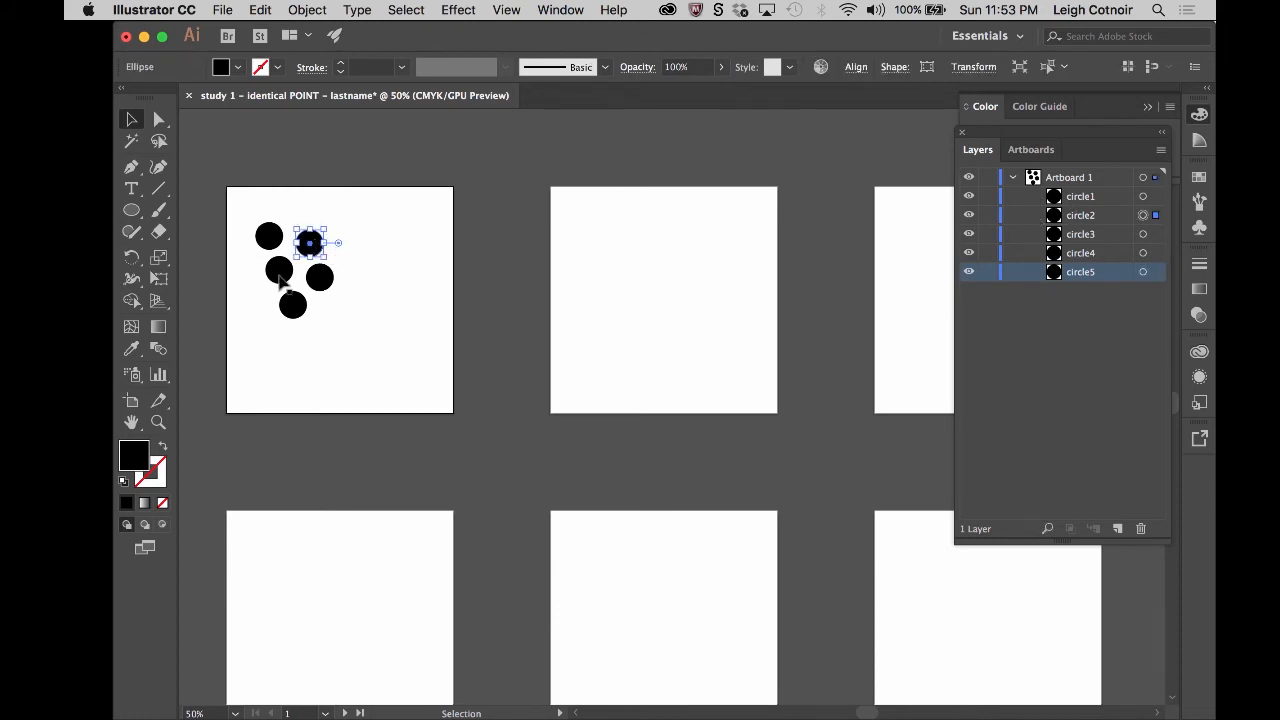
click(282, 276)
click(320, 280)
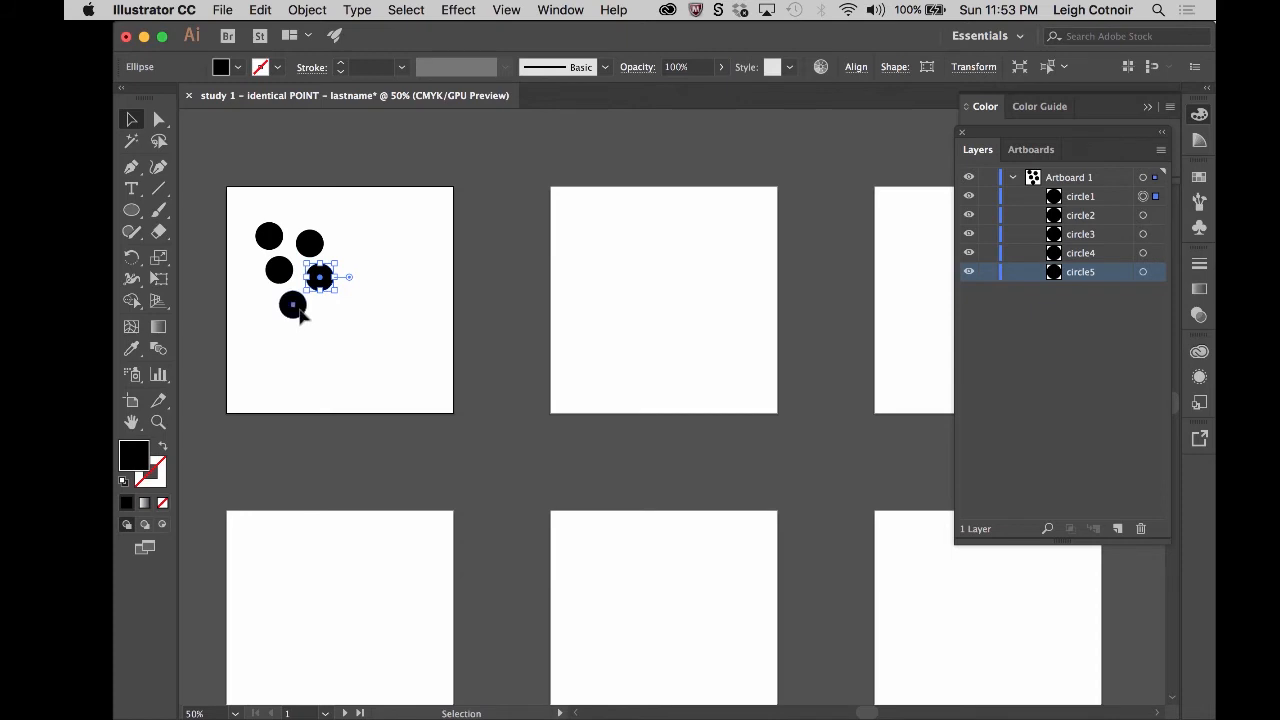
click(293, 305)
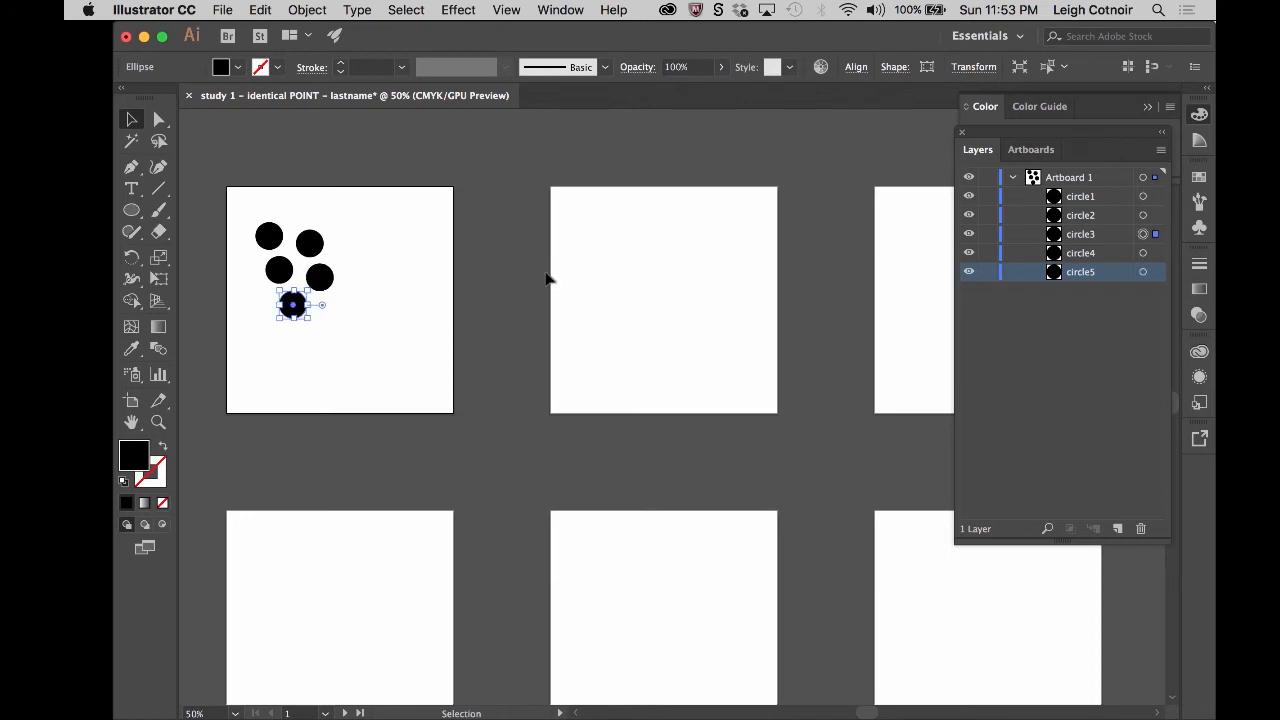
- Lock circle2 through circle5 to test a selection across all the circles, and unlock them again
click(988, 215)
click(988, 234)
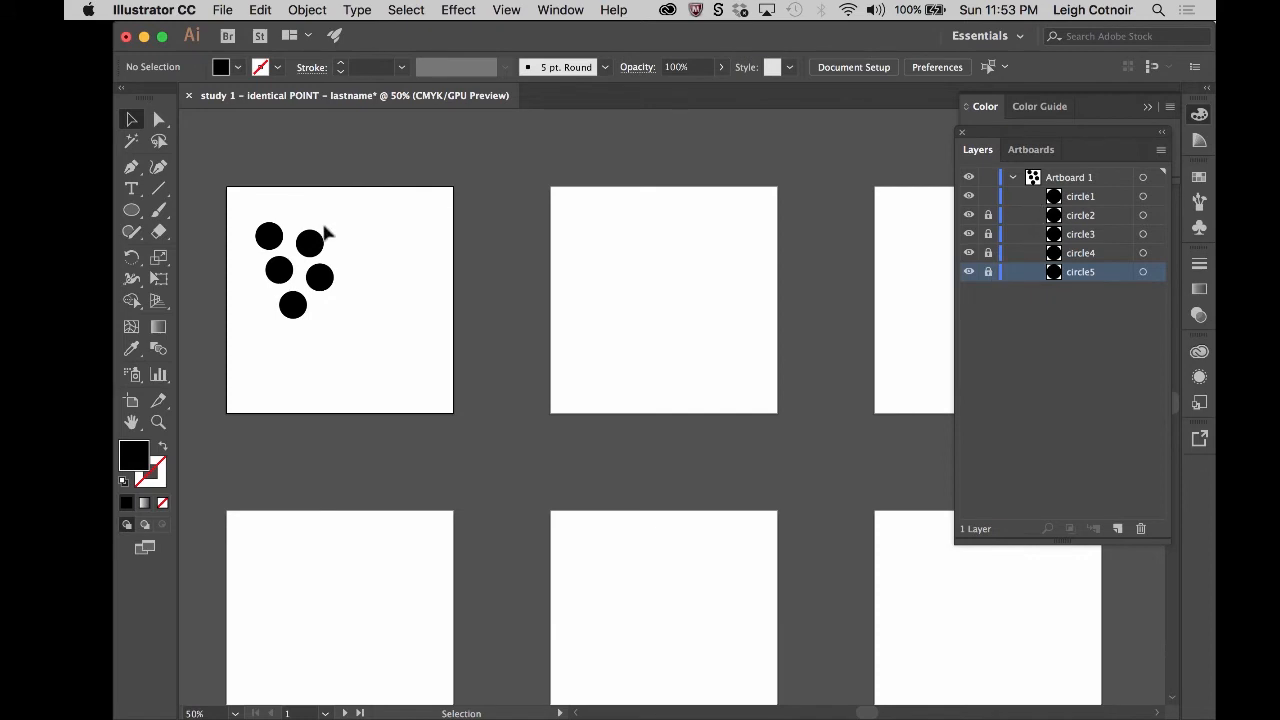
drag(215, 185, 411, 361)
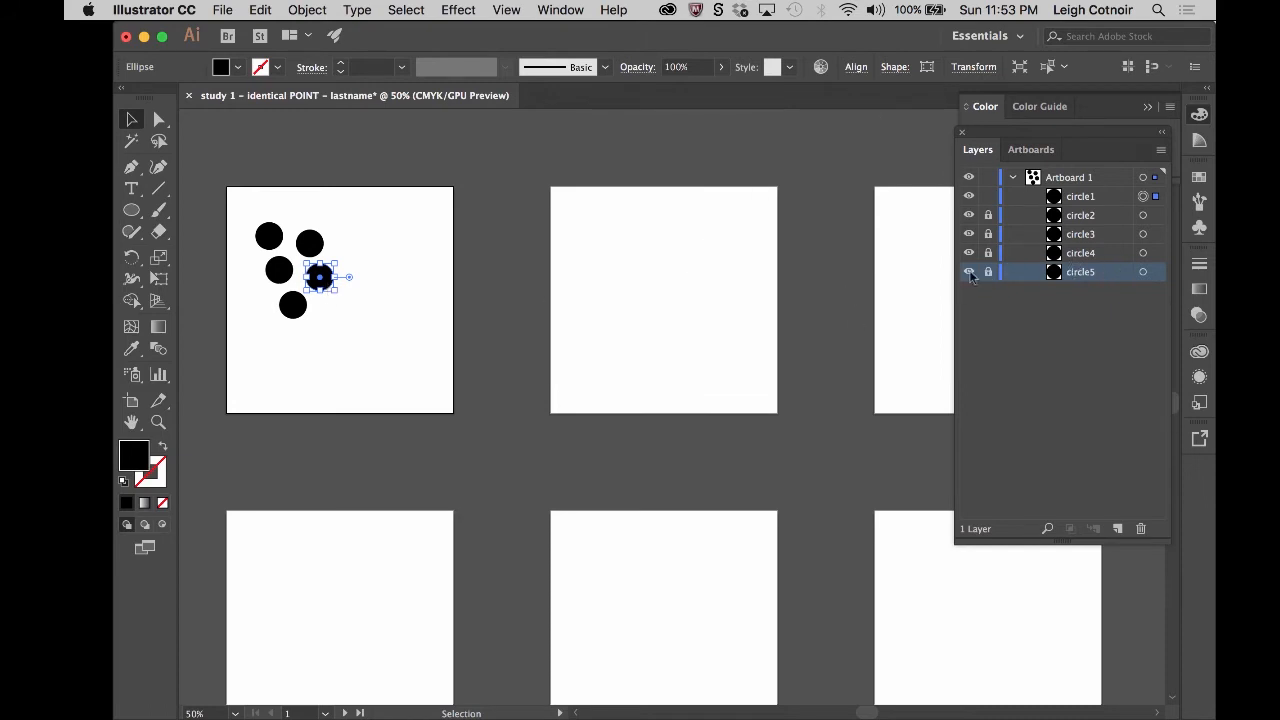
drag(988, 215, 989, 287)
- Select all five circles on the first artboard and group them
drag(229, 197, 407, 377)
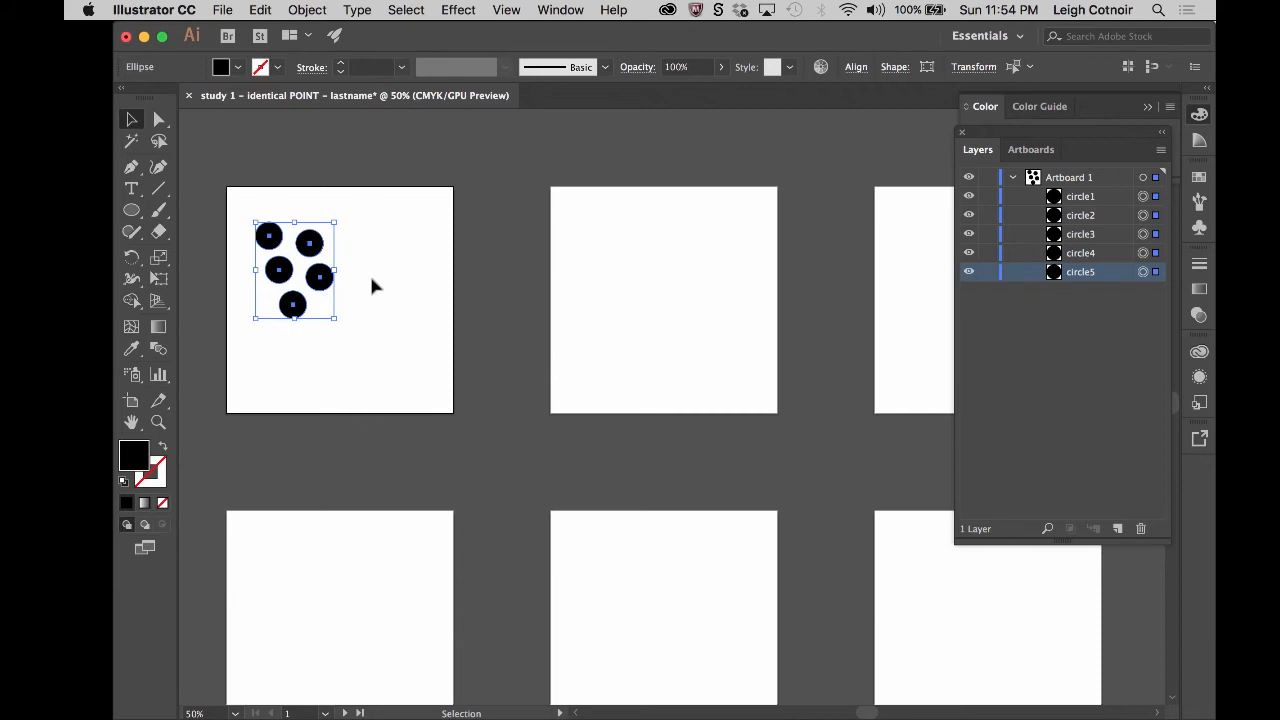
click(308, 10)
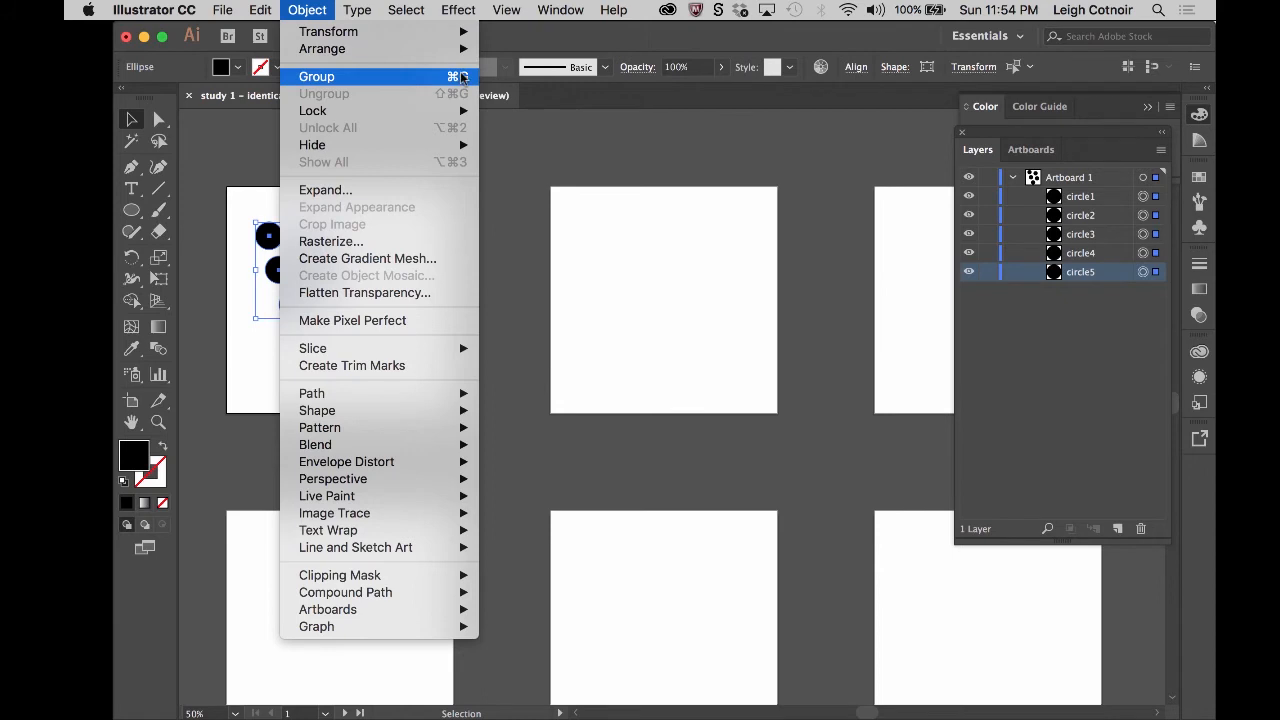
click(323, 79)
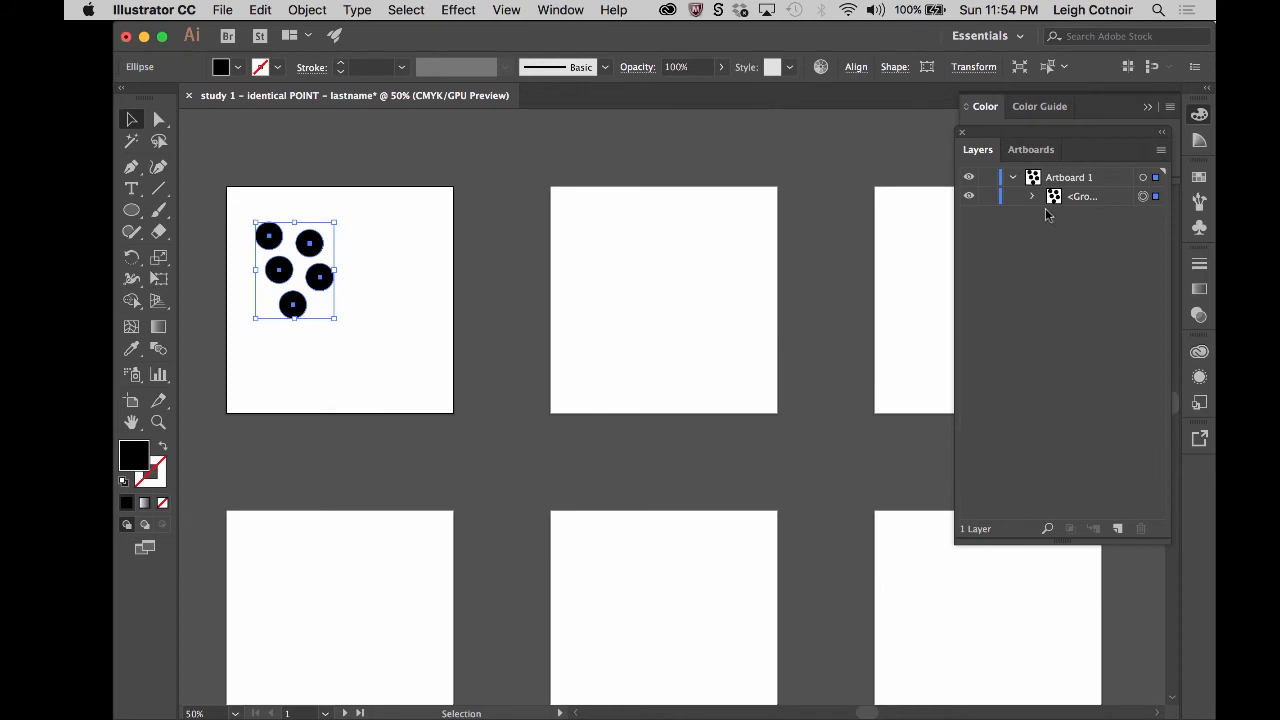
- Check the new group's contents and rename the group as 5 Circles
click(1090, 200)
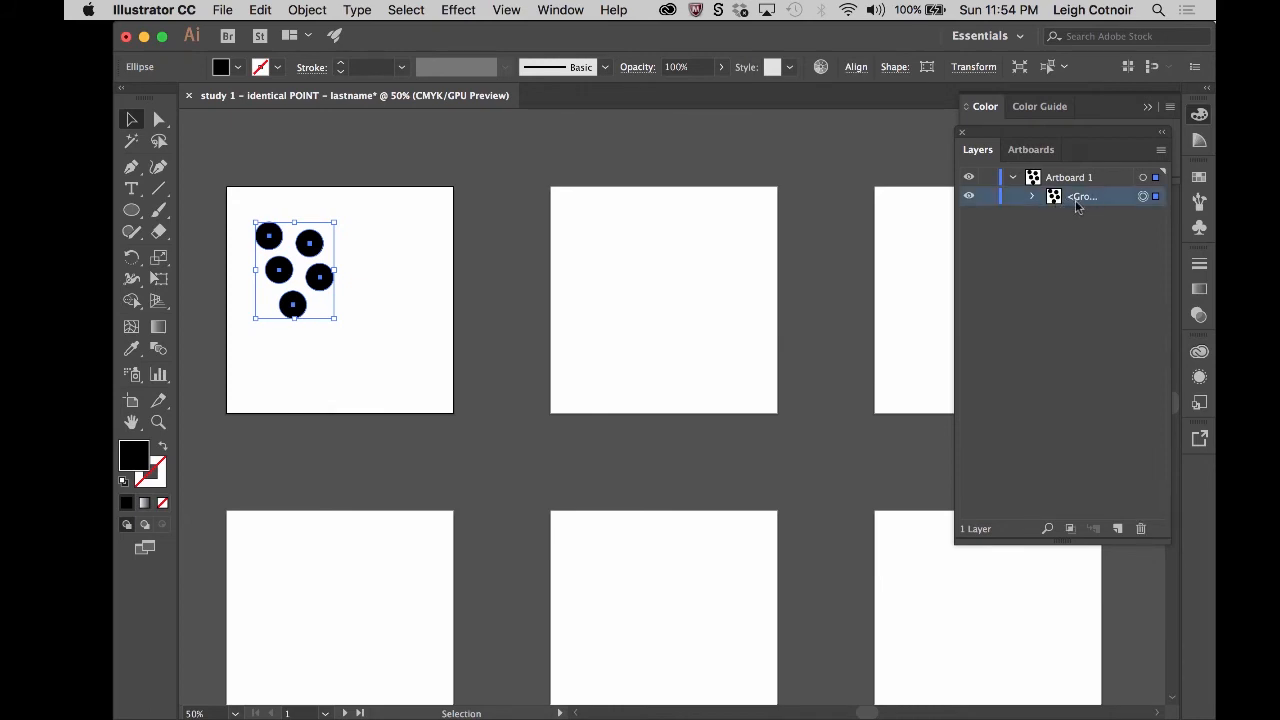
click(1034, 197)
click(1034, 197)
double_click(1084, 197)
text(Circle)
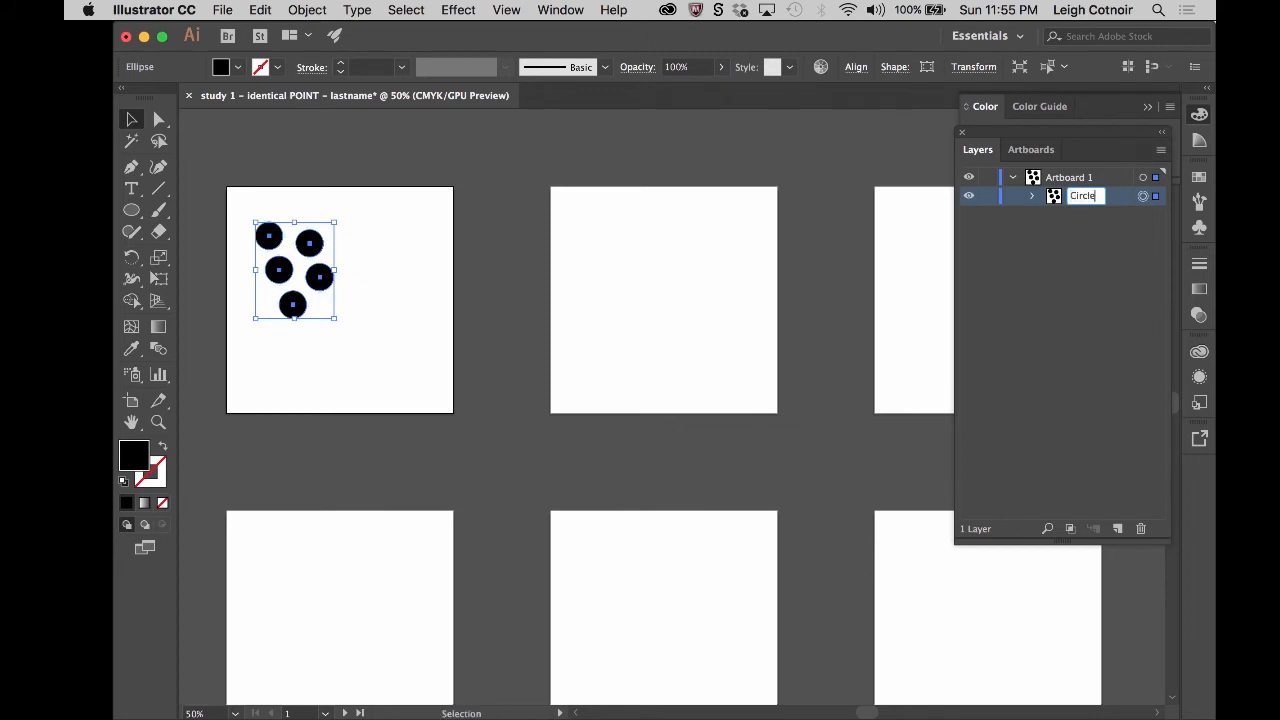
text(s)
text(5)
click(1086, 251)
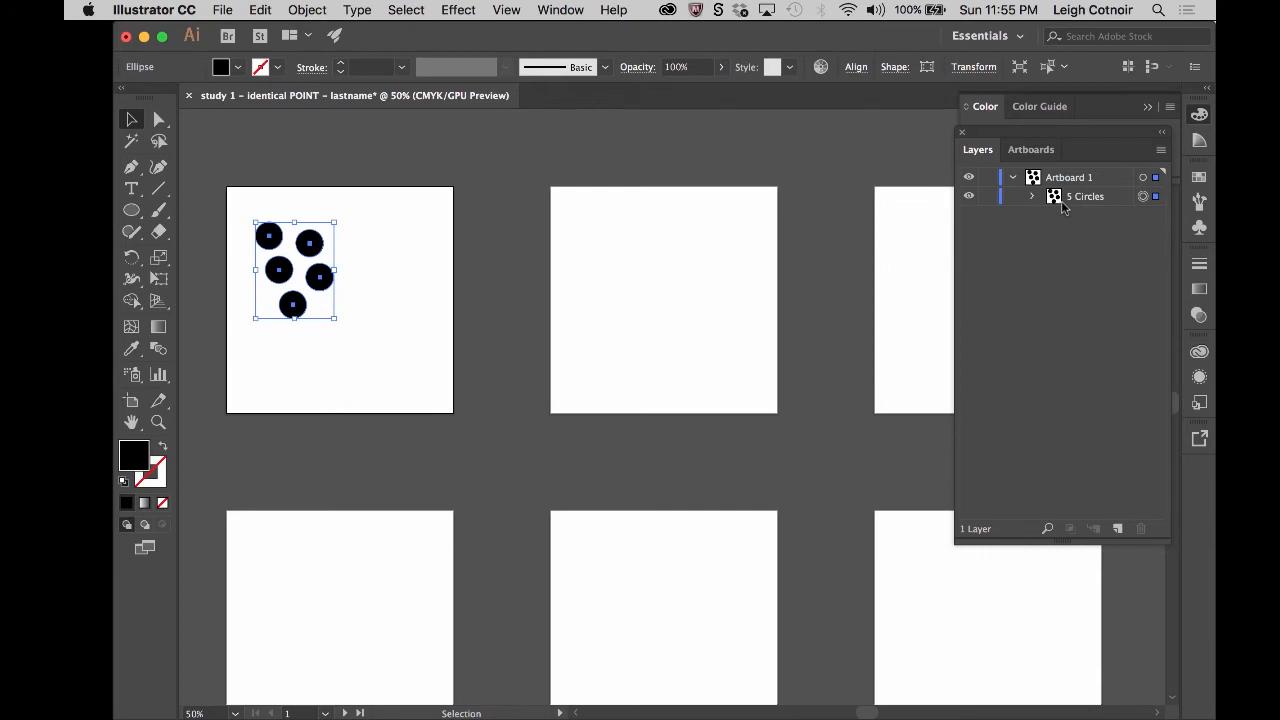
click(1078, 205)
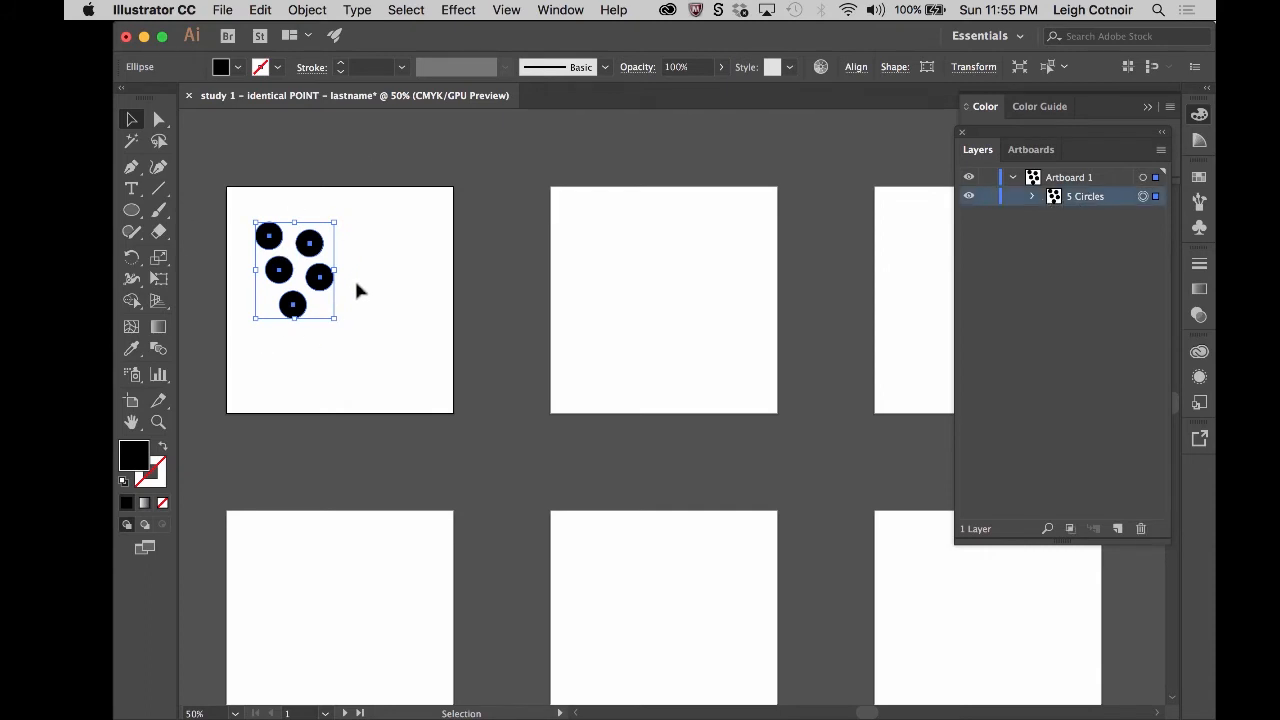
- Copy the 5 Circles group from the first artboard and paste it onto all artboards
click(397, 258)
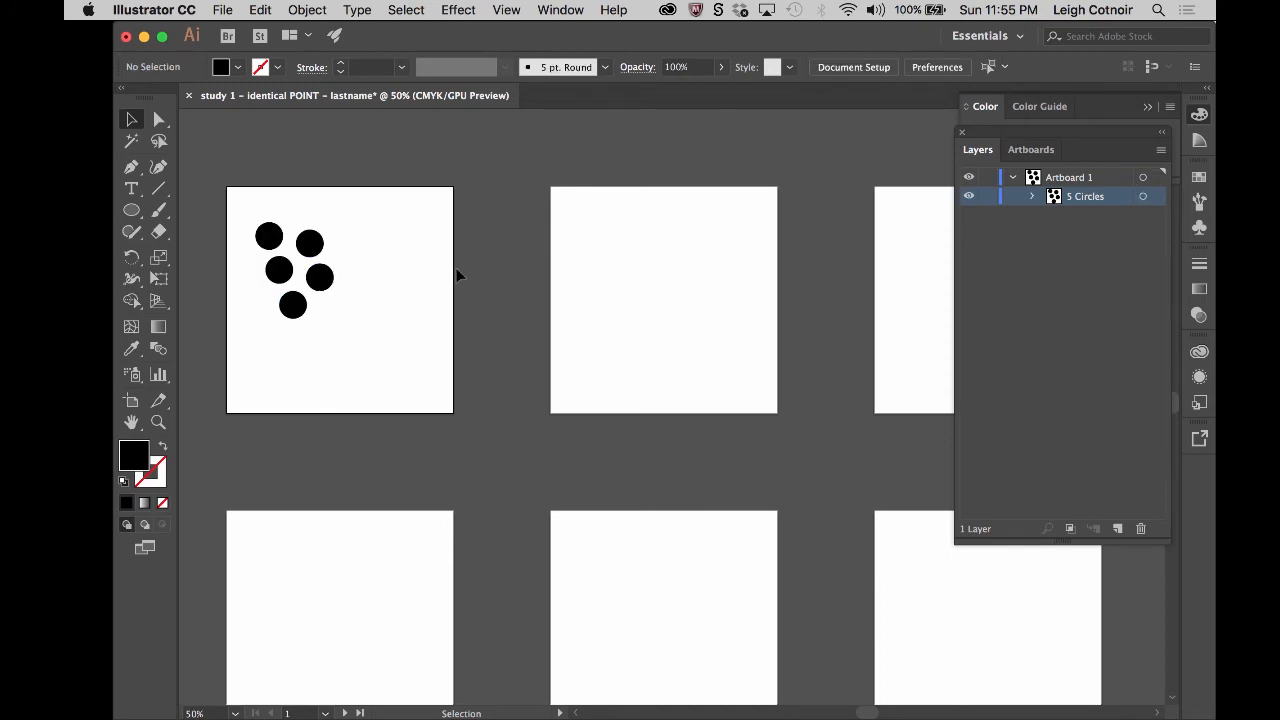
click(295, 313)
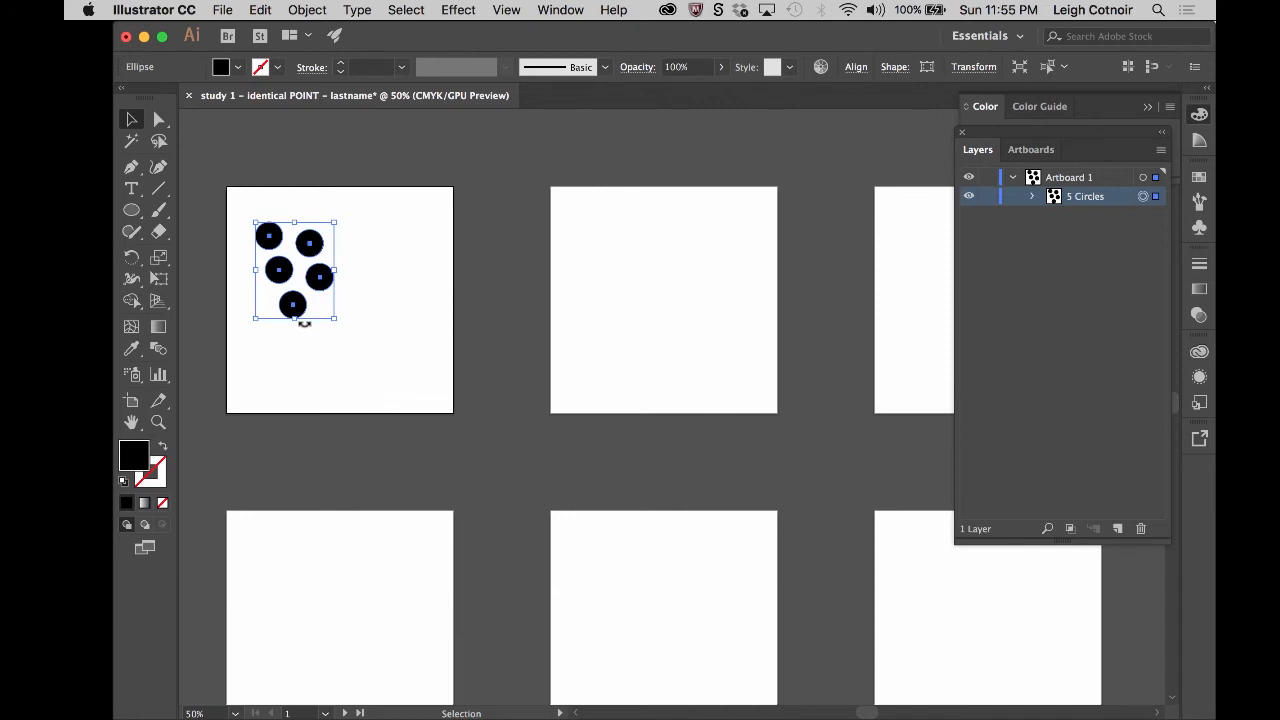
key(super+c)
click(260, 10)
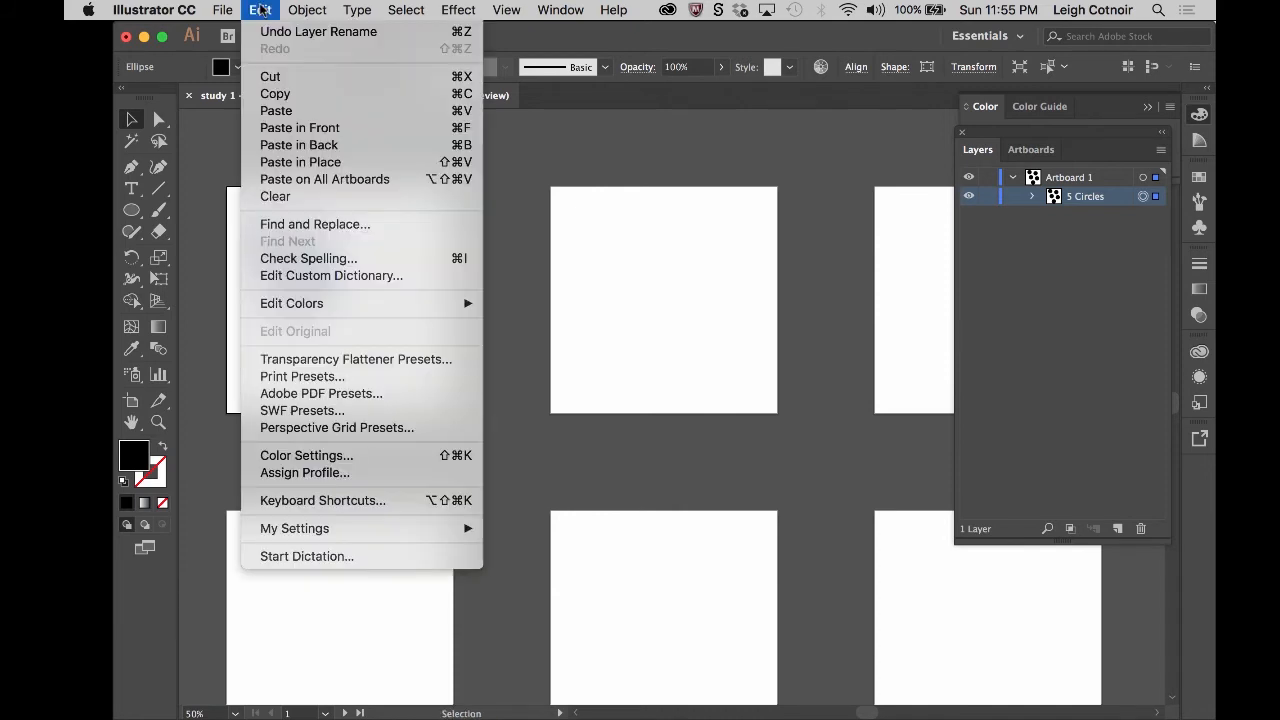
click(278, 96)
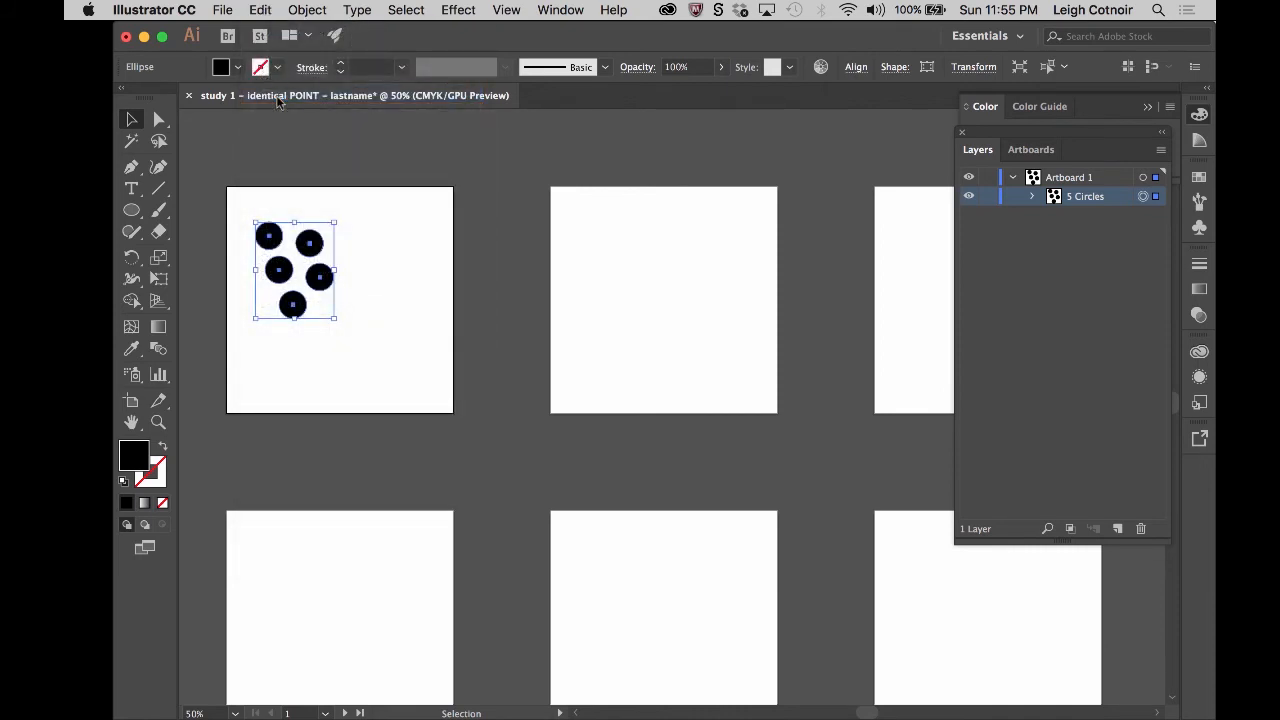
click(263, 11)
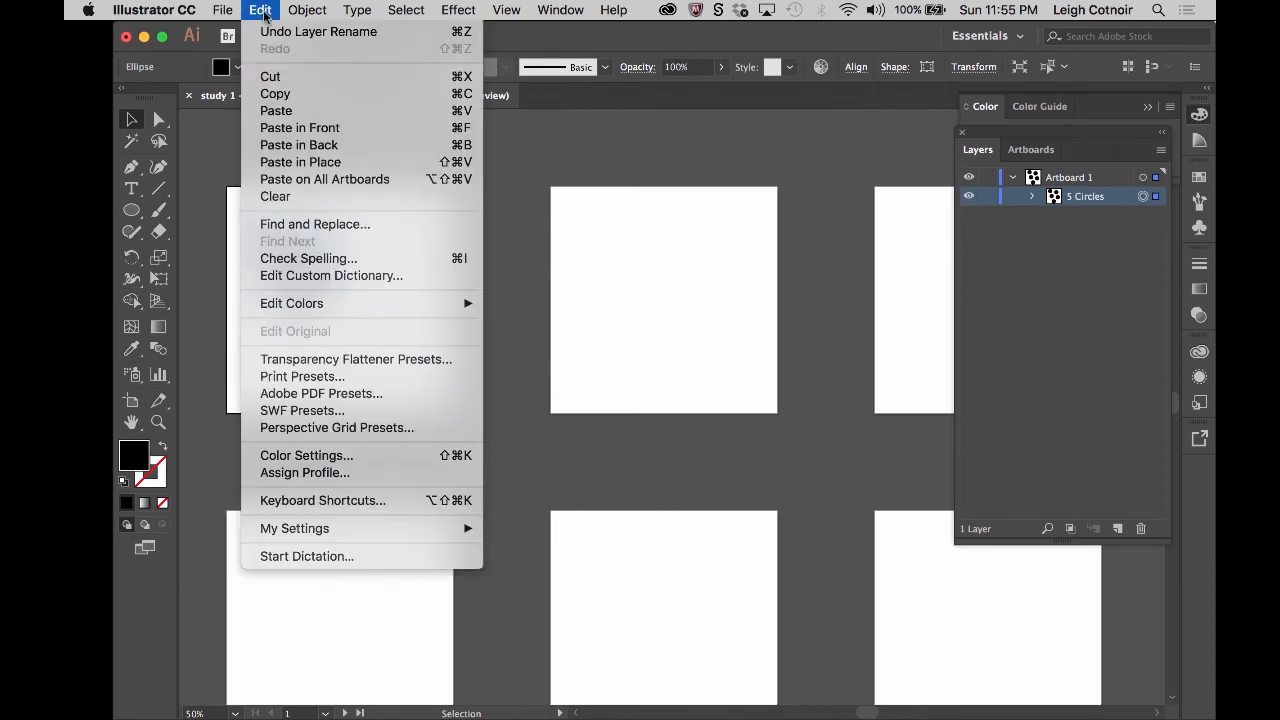
click(314, 180)
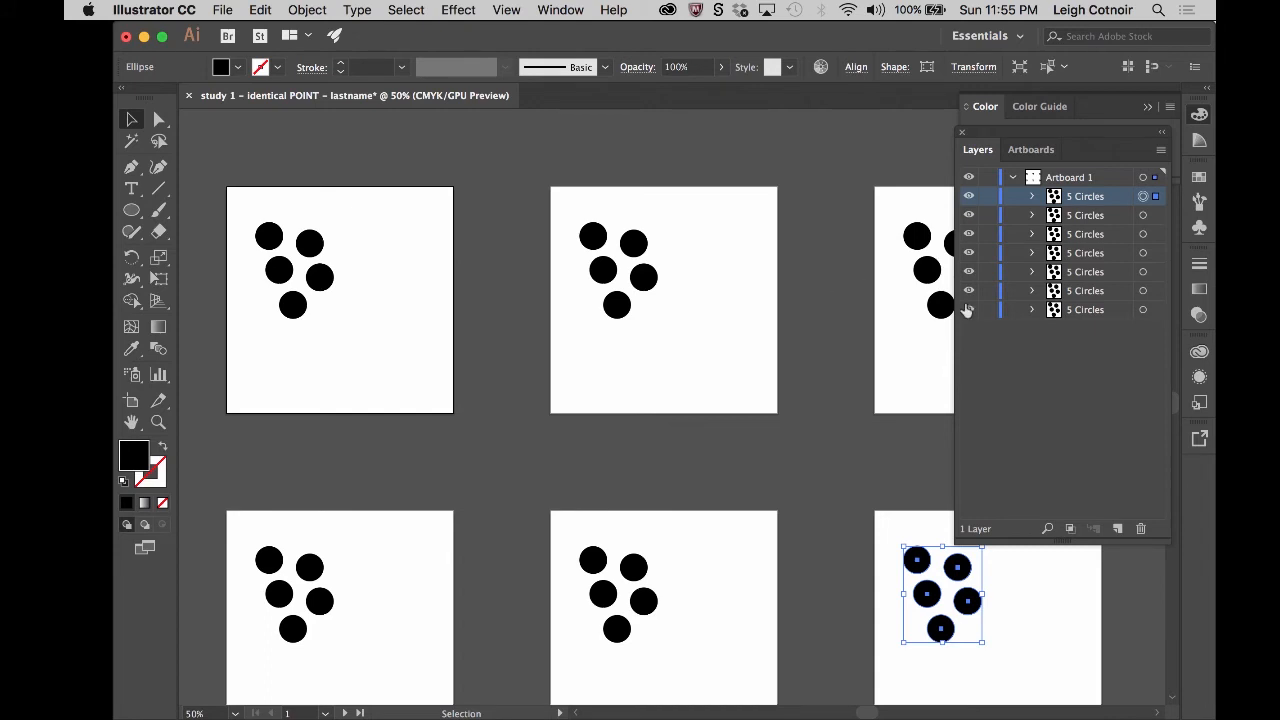
- Examine the pasted groups inside the Artboard 1 layer and toggle the topmost group's visibility to identify its artboard
click(1012, 178)
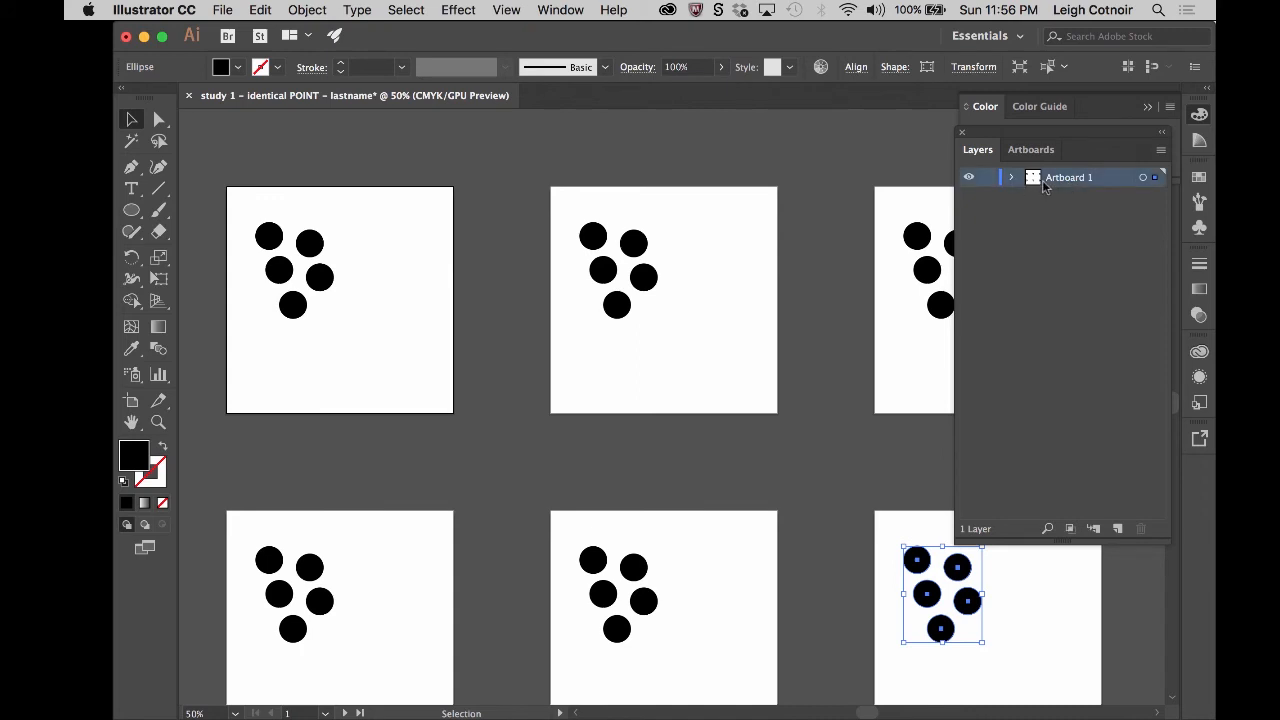
click(1012, 178)
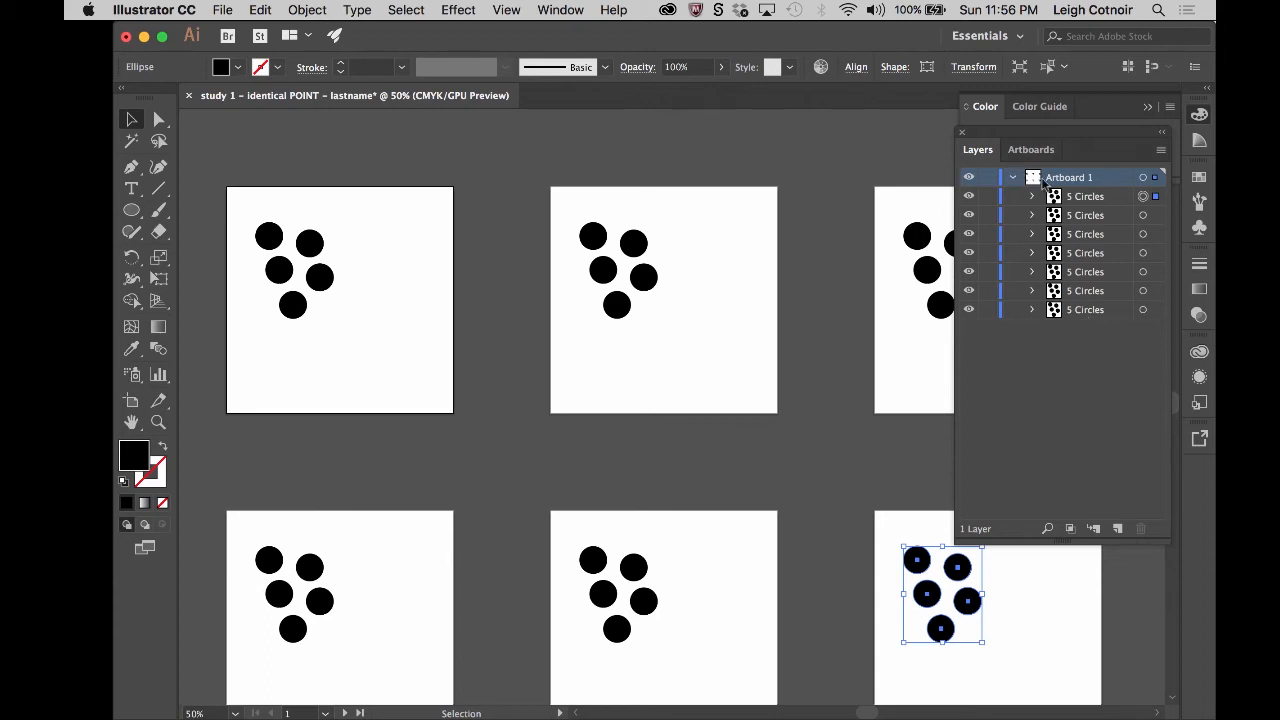
click(1013, 178)
click(1013, 178)
click(1070, 217)
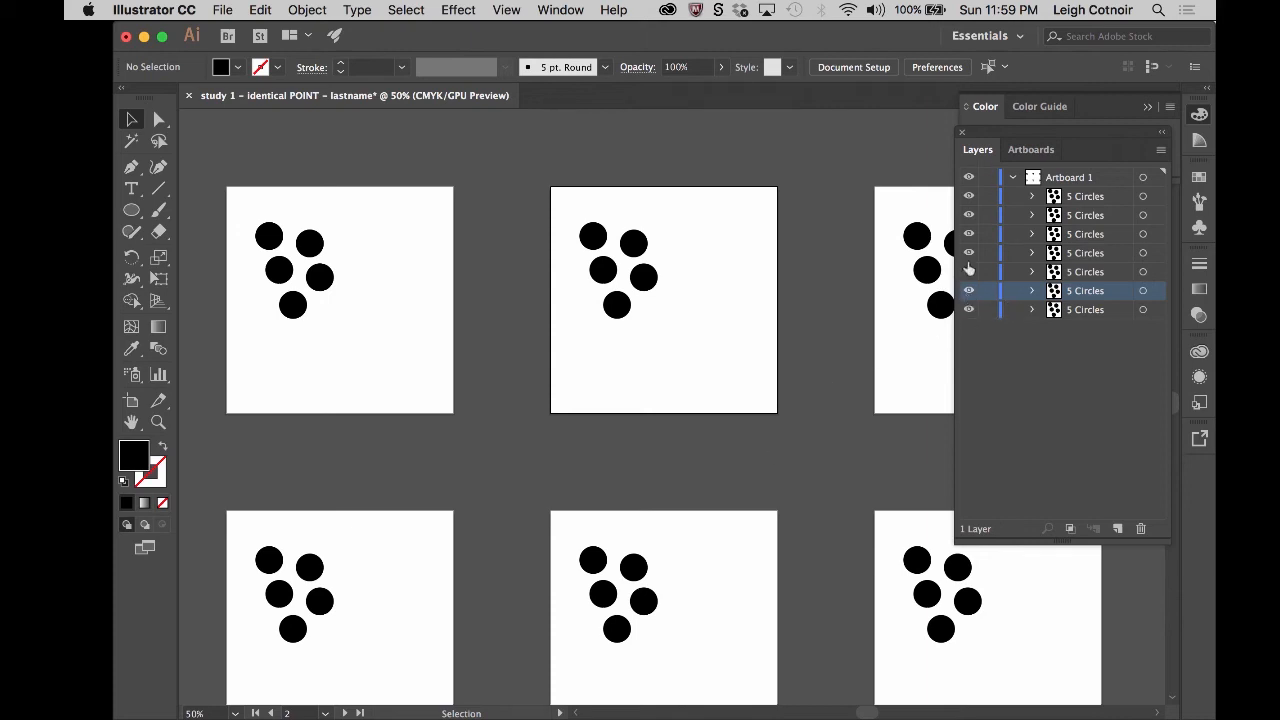
click(968, 196)
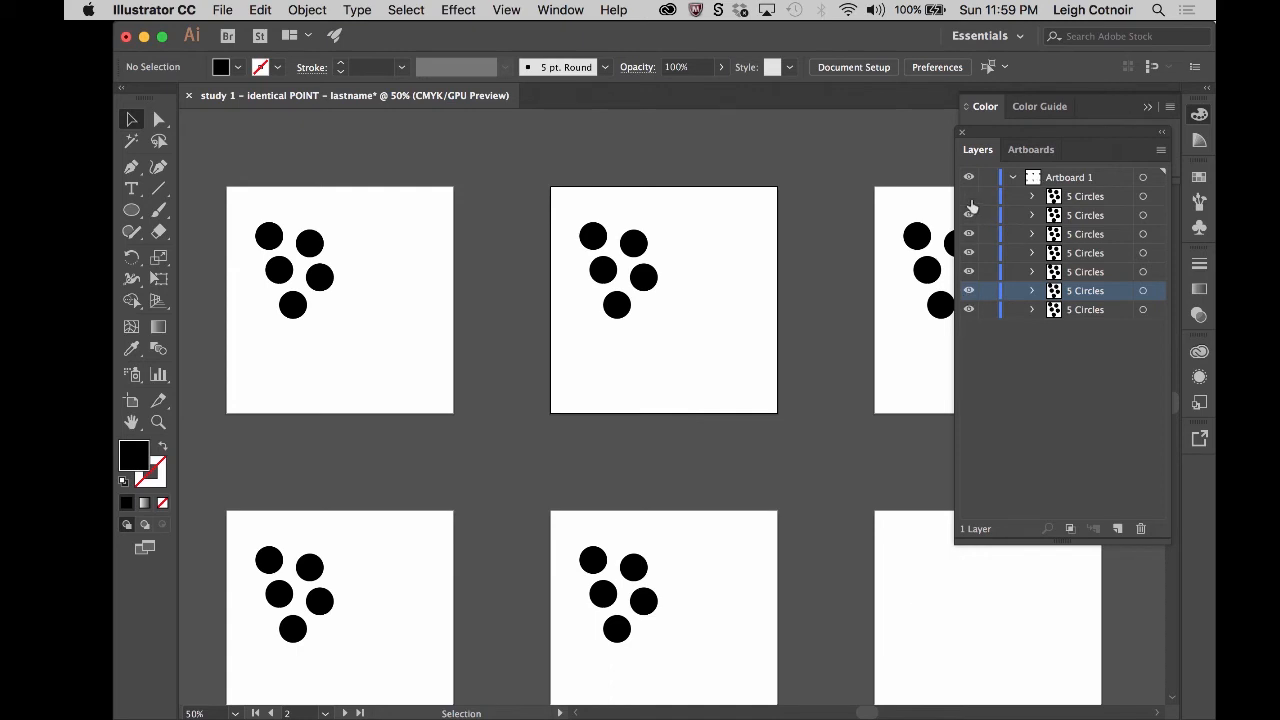
click(969, 199)
click(968, 198)
click(966, 198)
click(966, 198)
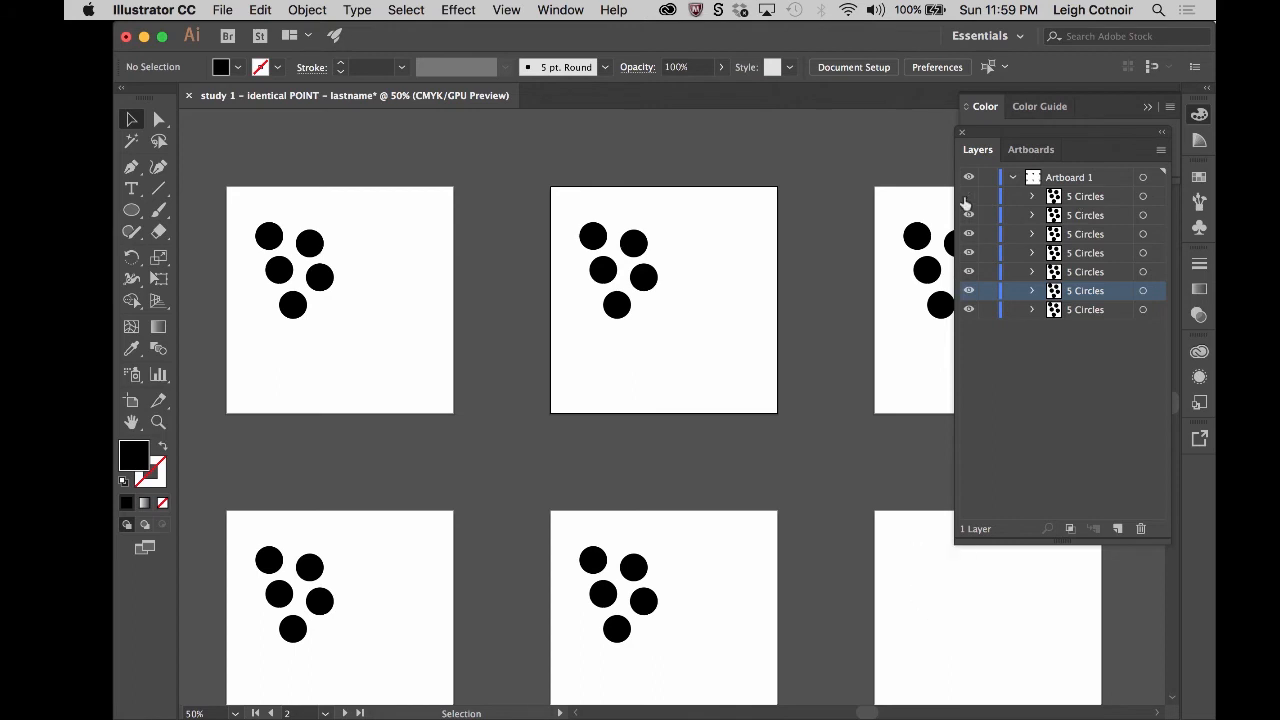
- Rename the topmost 5 Circles group as A6 and make it visible again
click(1079, 202)
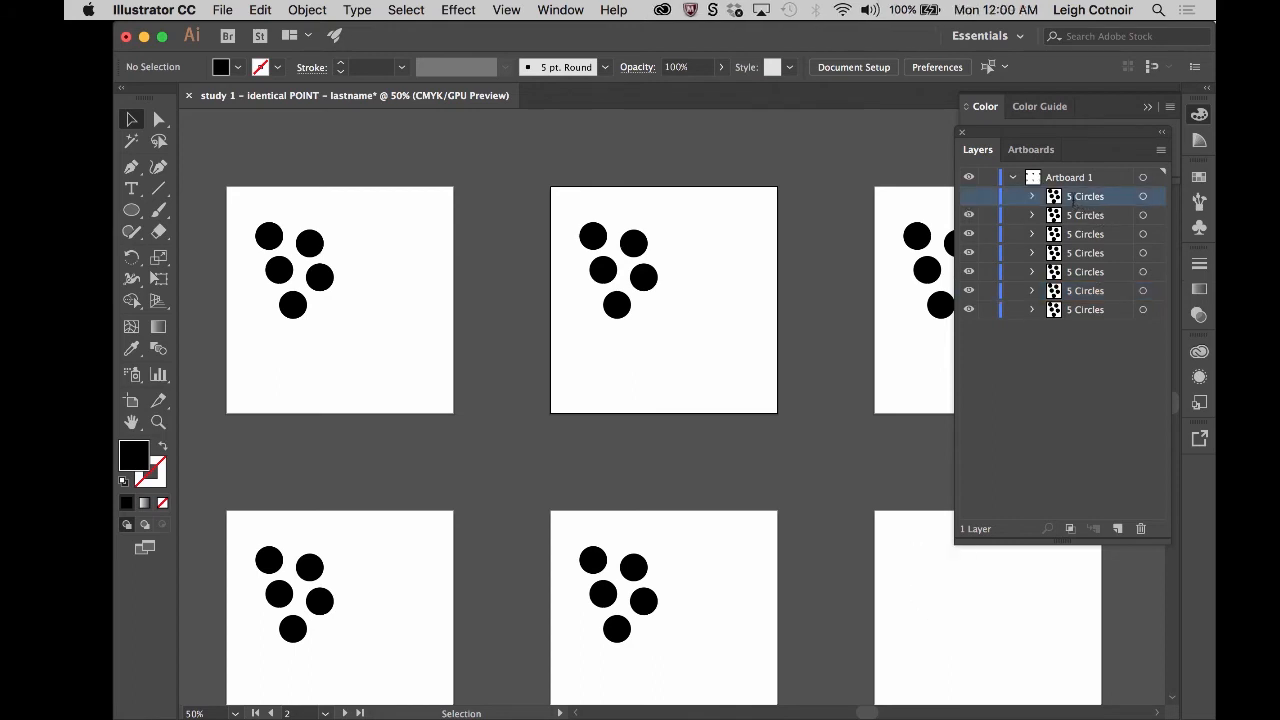
double_click(1076, 200)
text(A6)
key(Return)
click(968, 196)
- Hide and show the three groups below A6 one at a time to match each with its artboard
click(968, 215)
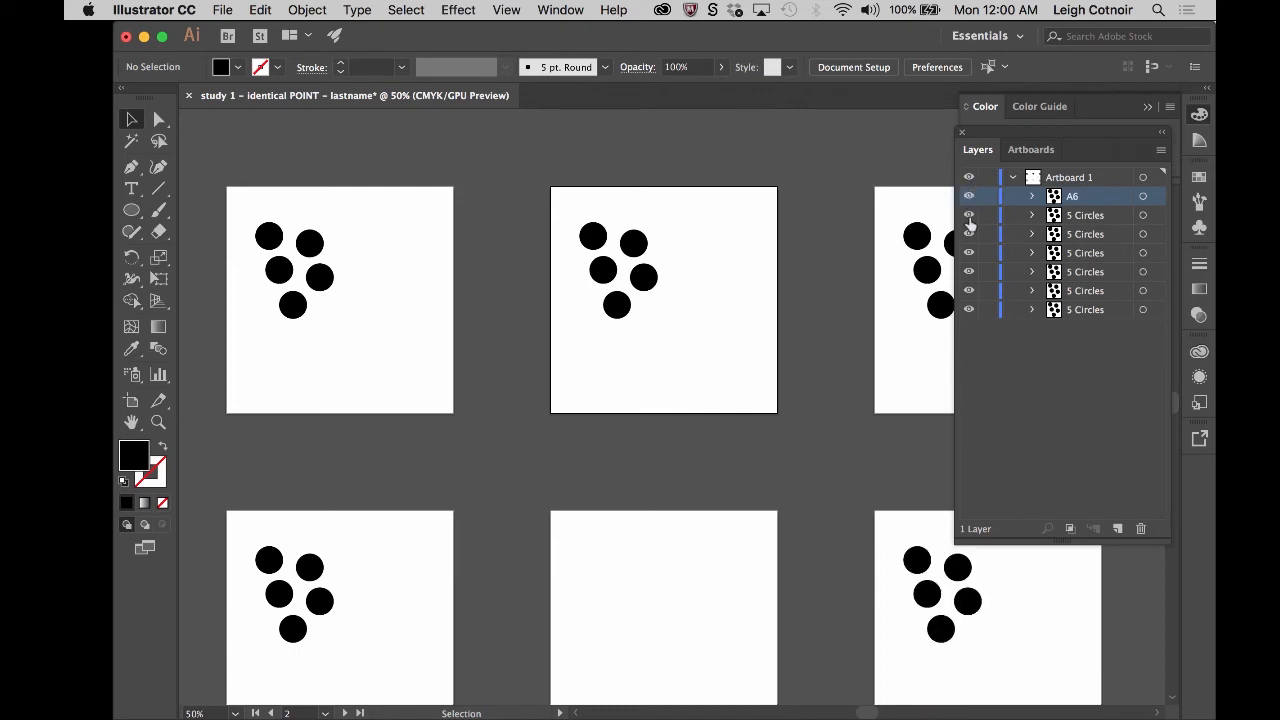
click(968, 215)
click(968, 234)
click(968, 234)
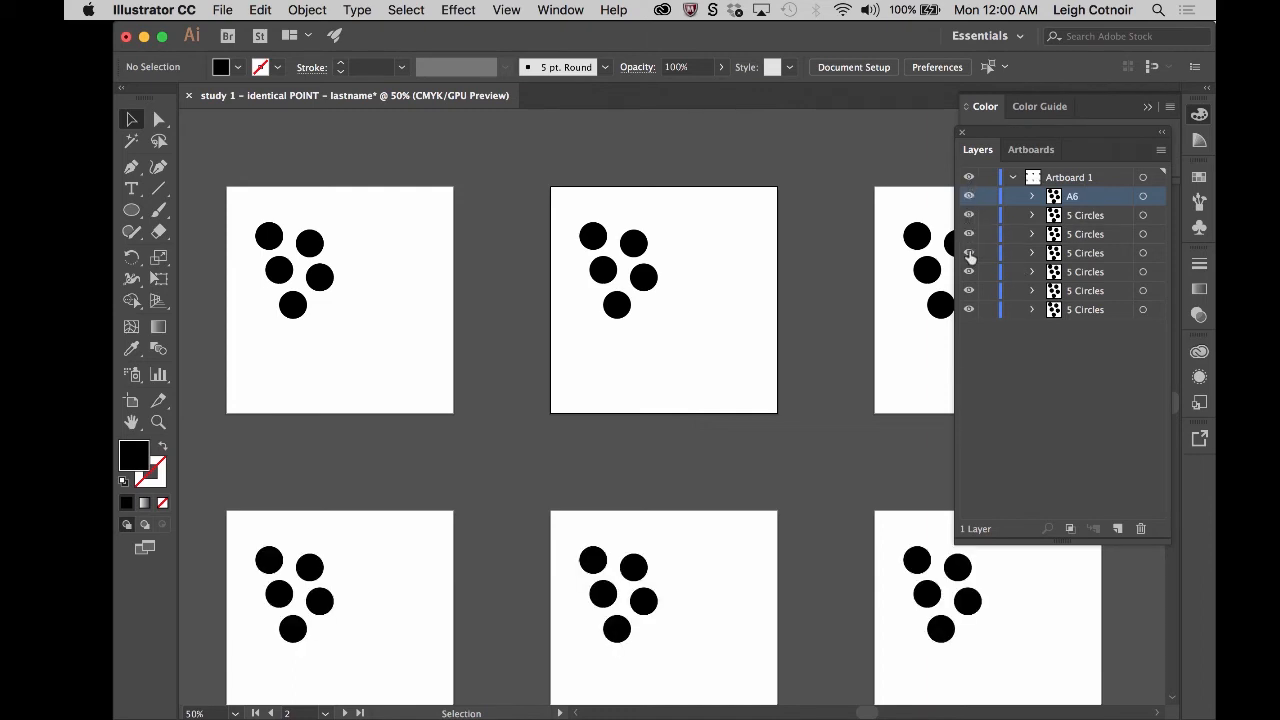
click(968, 253)
click(968, 253)
- Examine the artboard names and numbering with the Artboard tool and in the artboard list, undoing any accidental artboard move
click(131, 405)
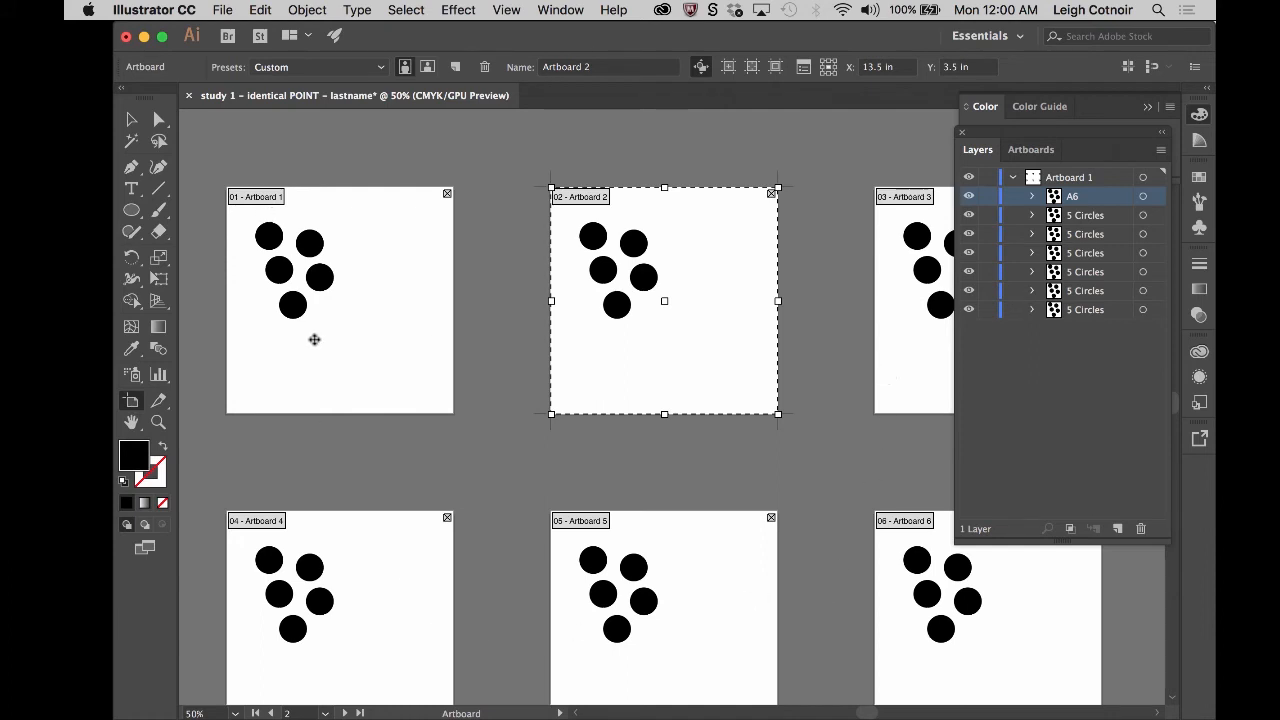
click(366, 370)
click(410, 663)
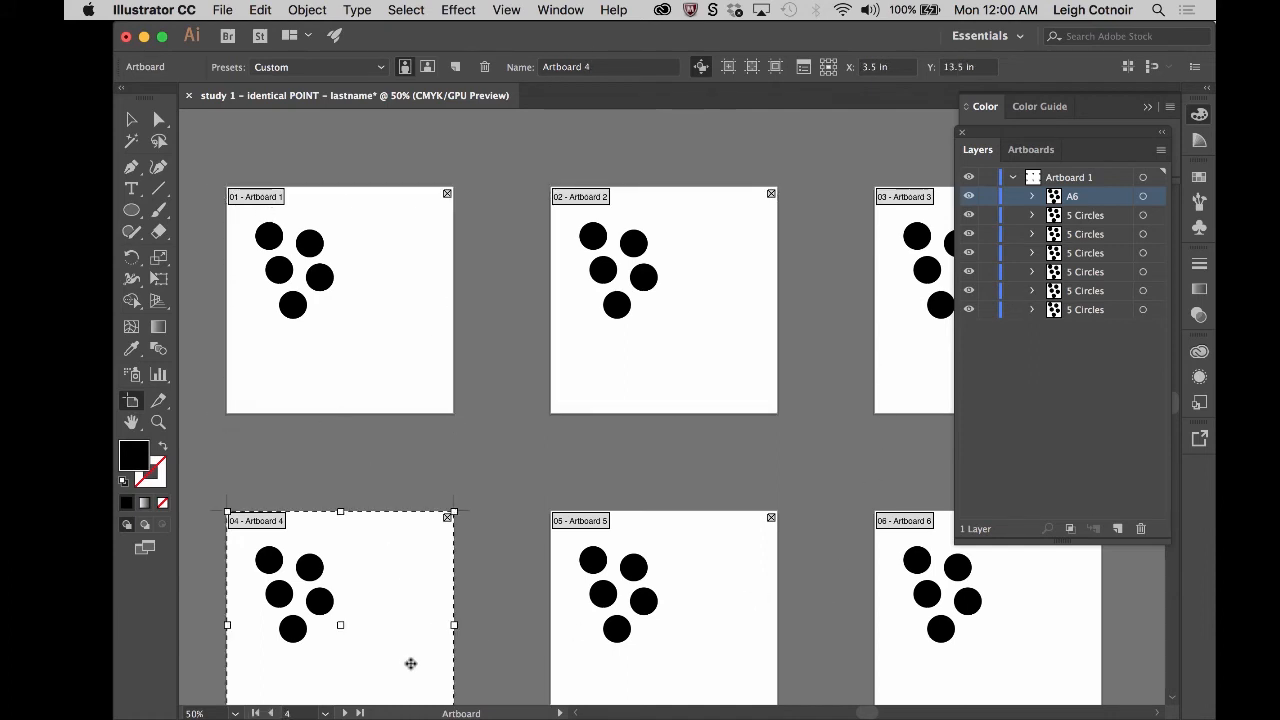
click(740, 674)
click(987, 680)
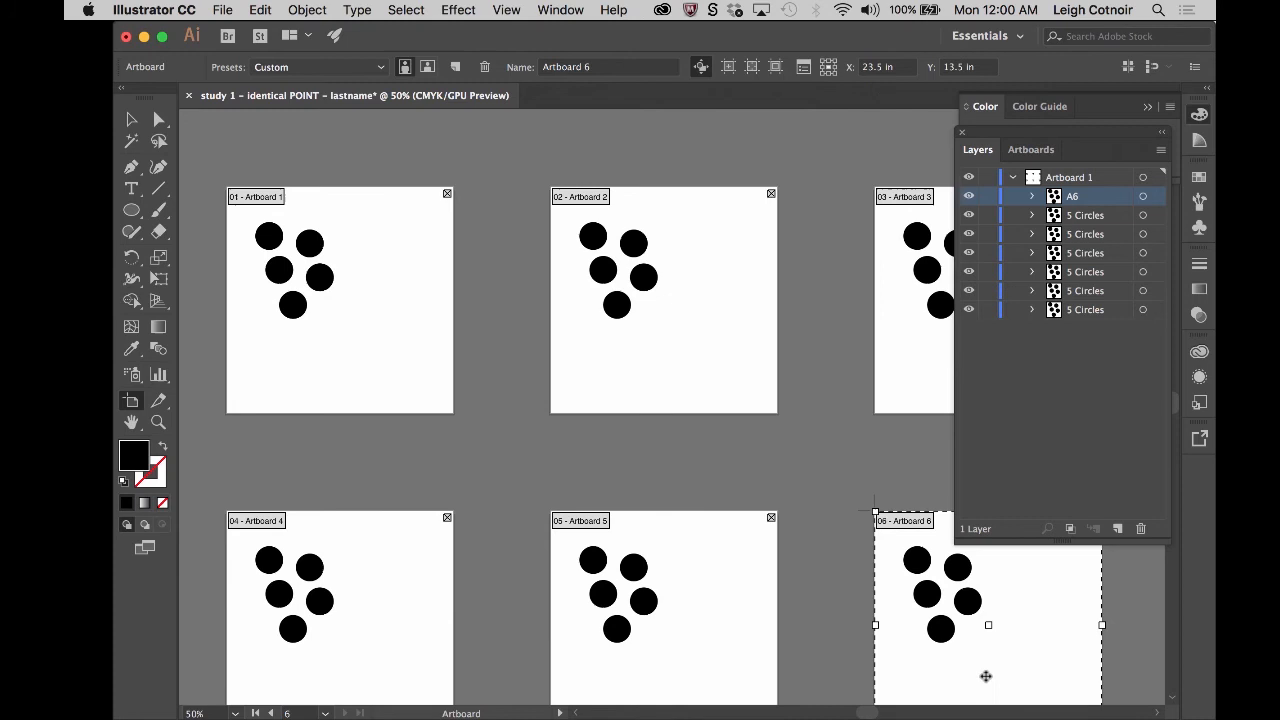
click(900, 379)
drag(900, 379, 846, 426)
key(super+z)
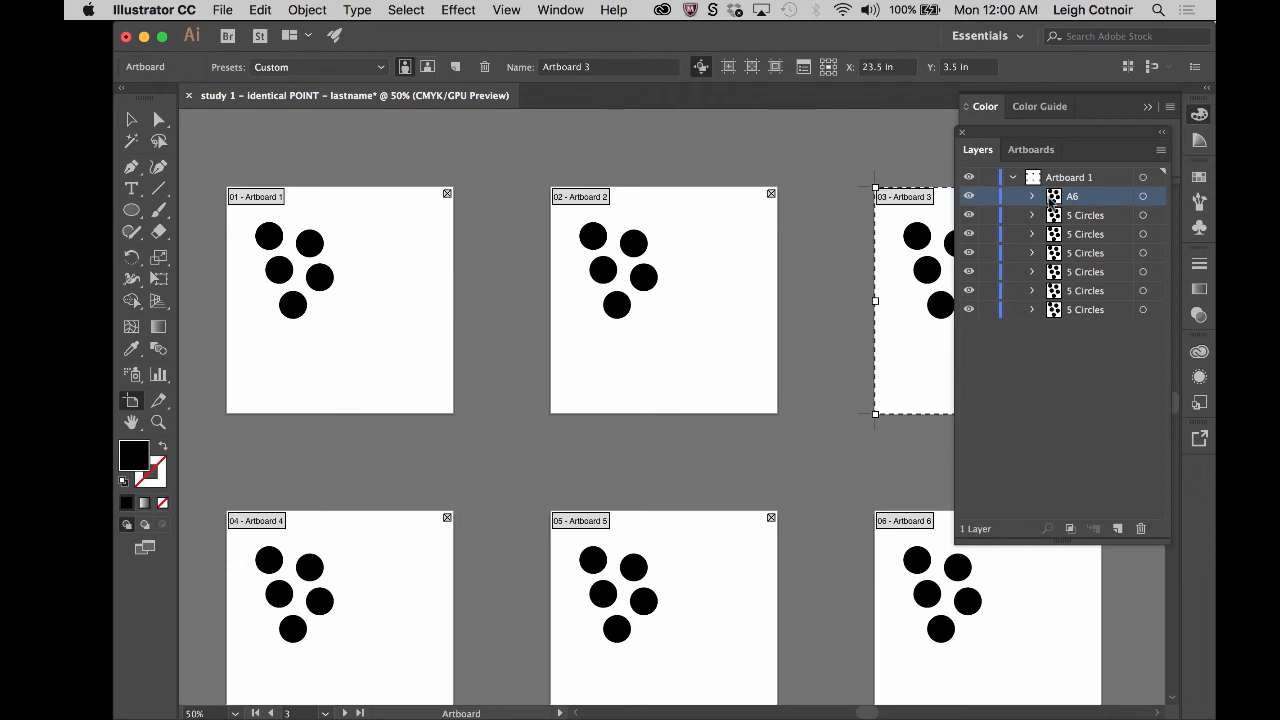
click(1023, 152)
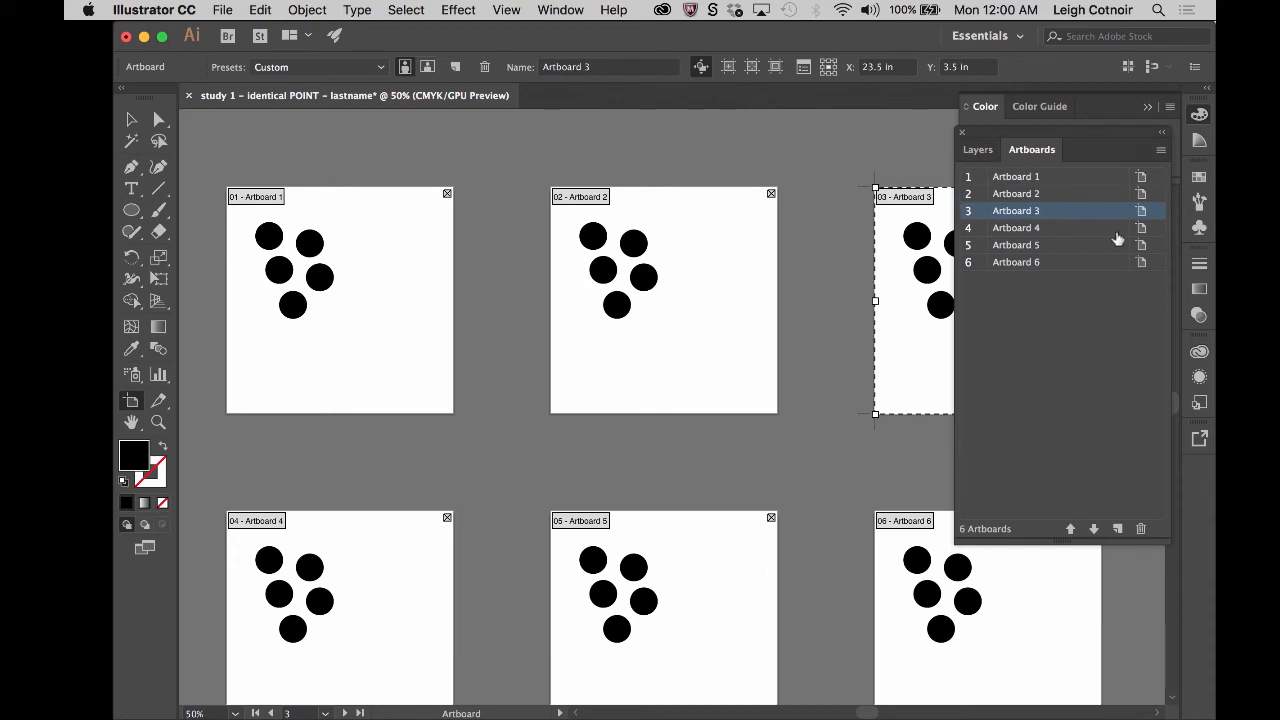
click(978, 150)
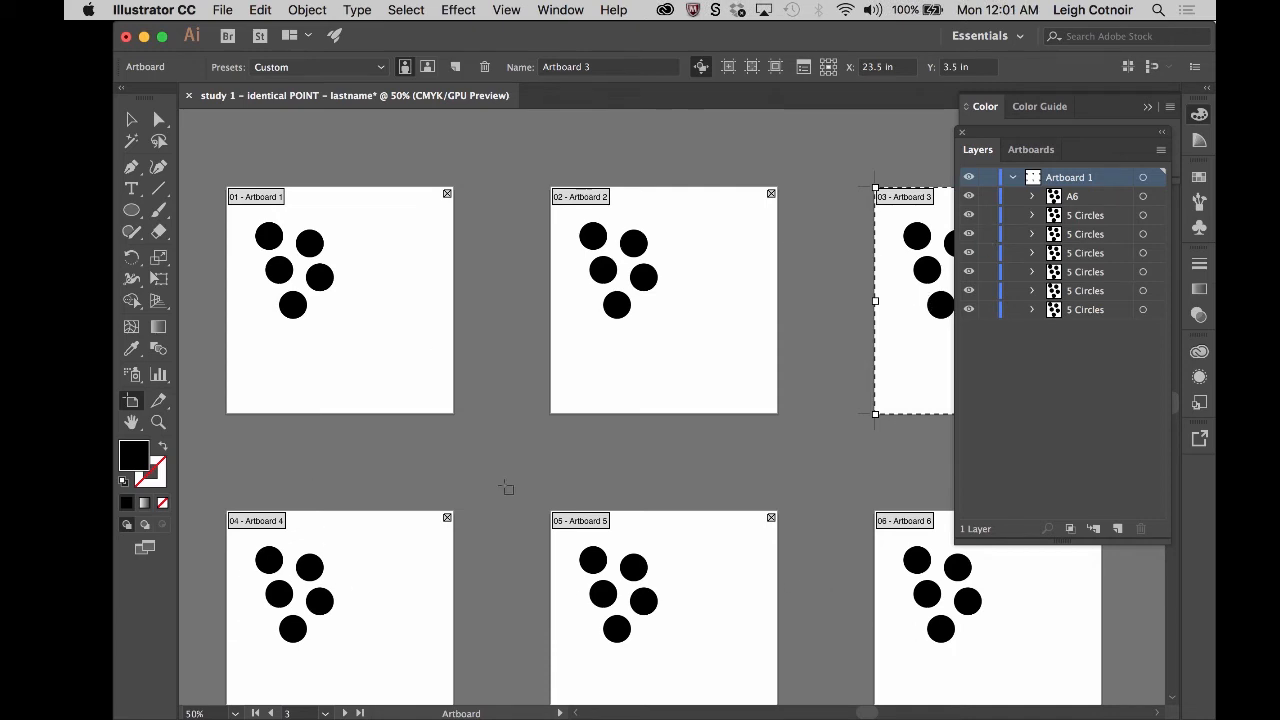
click(130, 120)
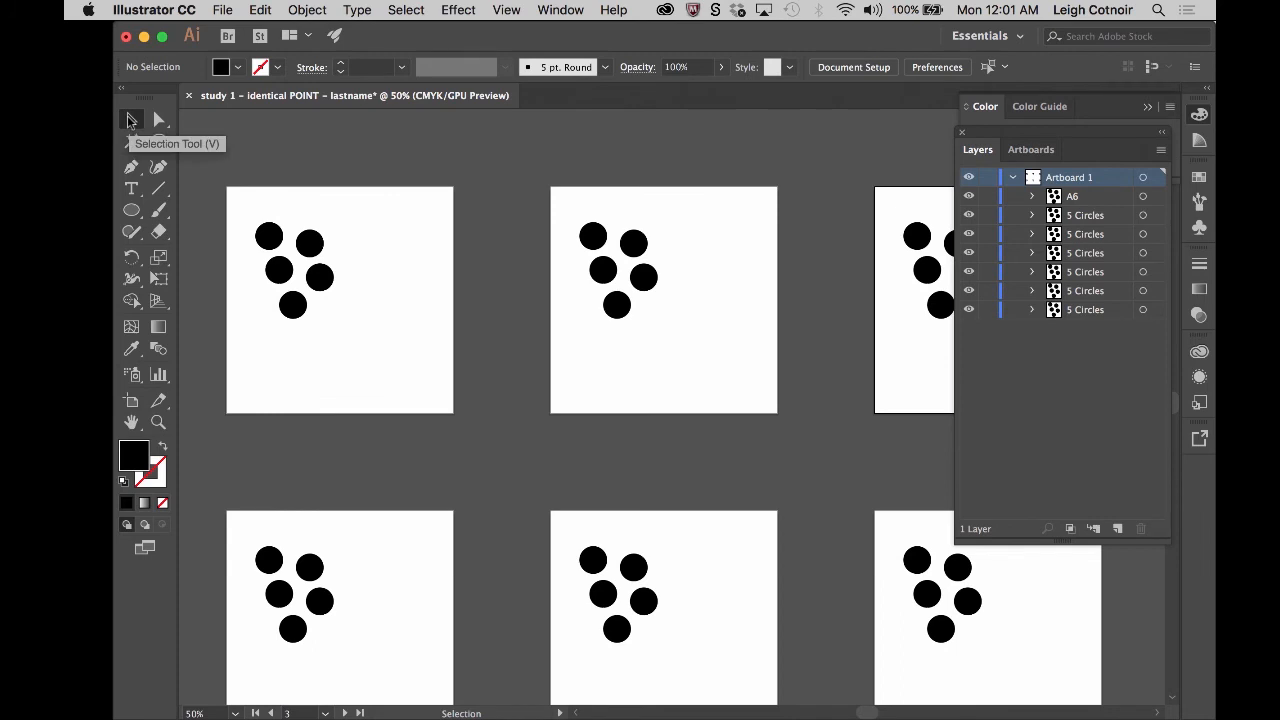
- Rename the two groups directly below A6 as A5 and A4
click(1081, 220)
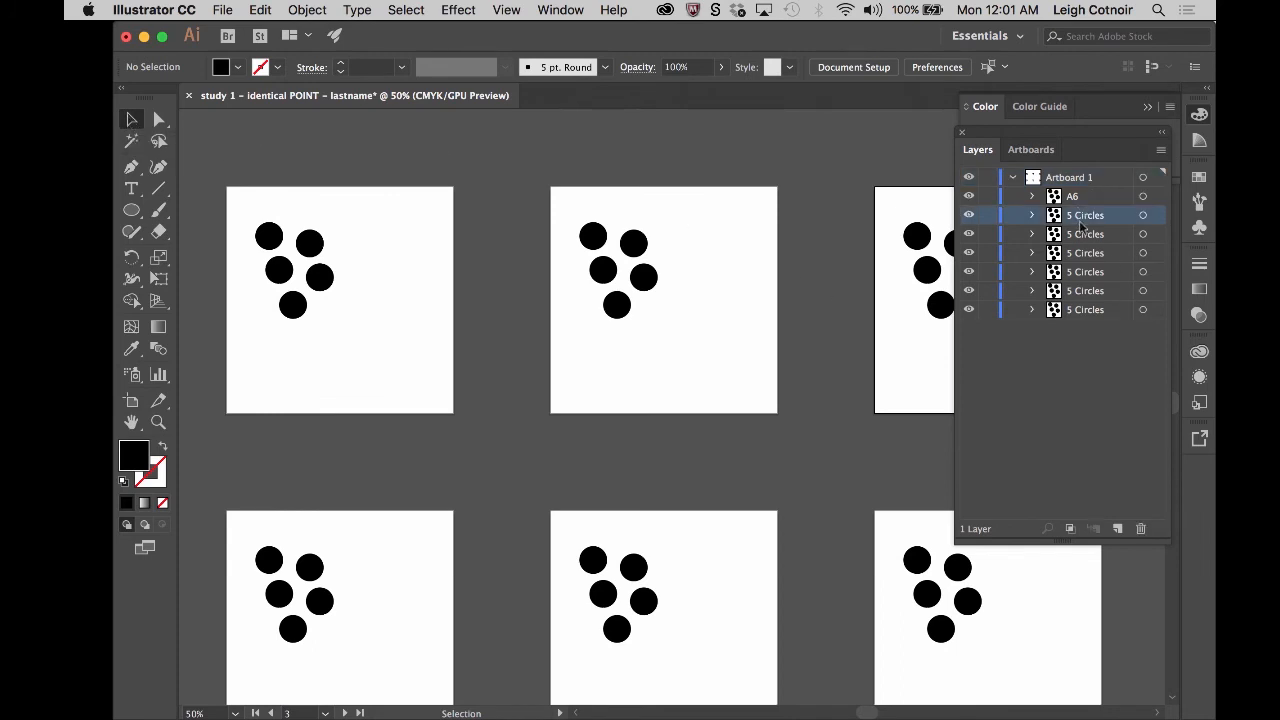
double_click(1081, 220)
text(A5)
key(Return)
double_click(1085, 236)
text(A)
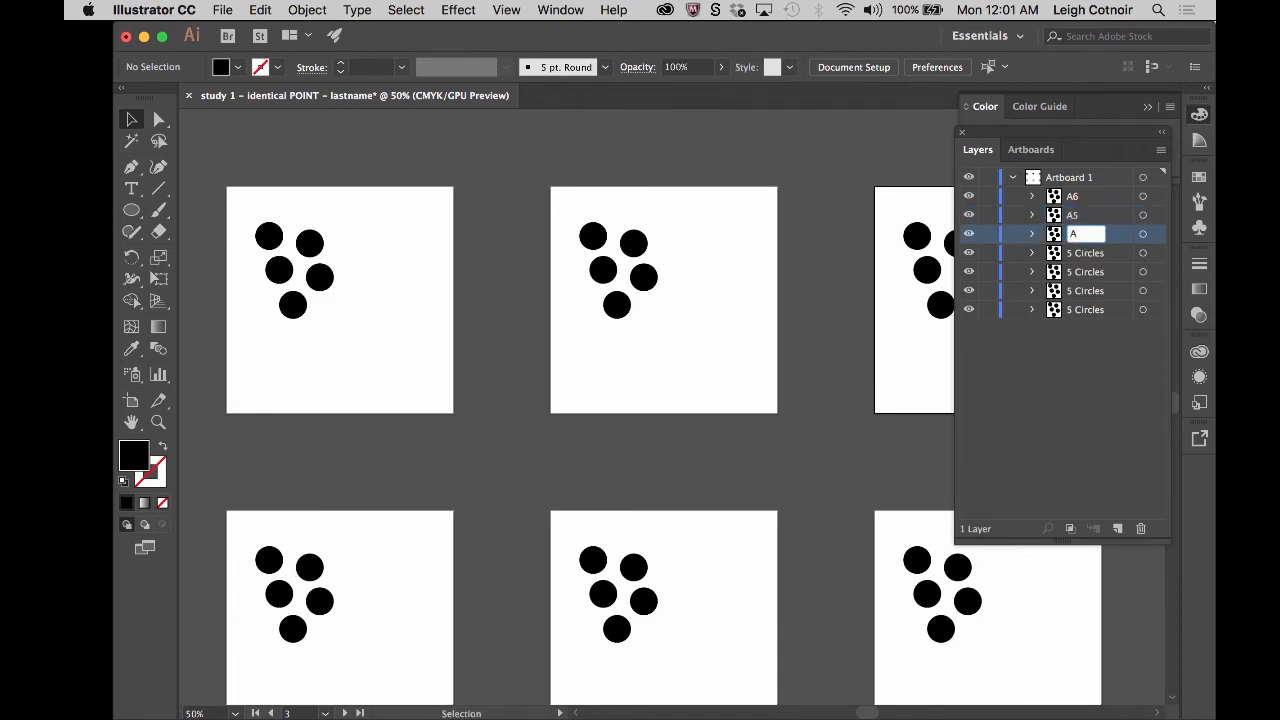
text(4)
- Rename the three groups below A4 as A3, A2 and A1
click(1085, 256)
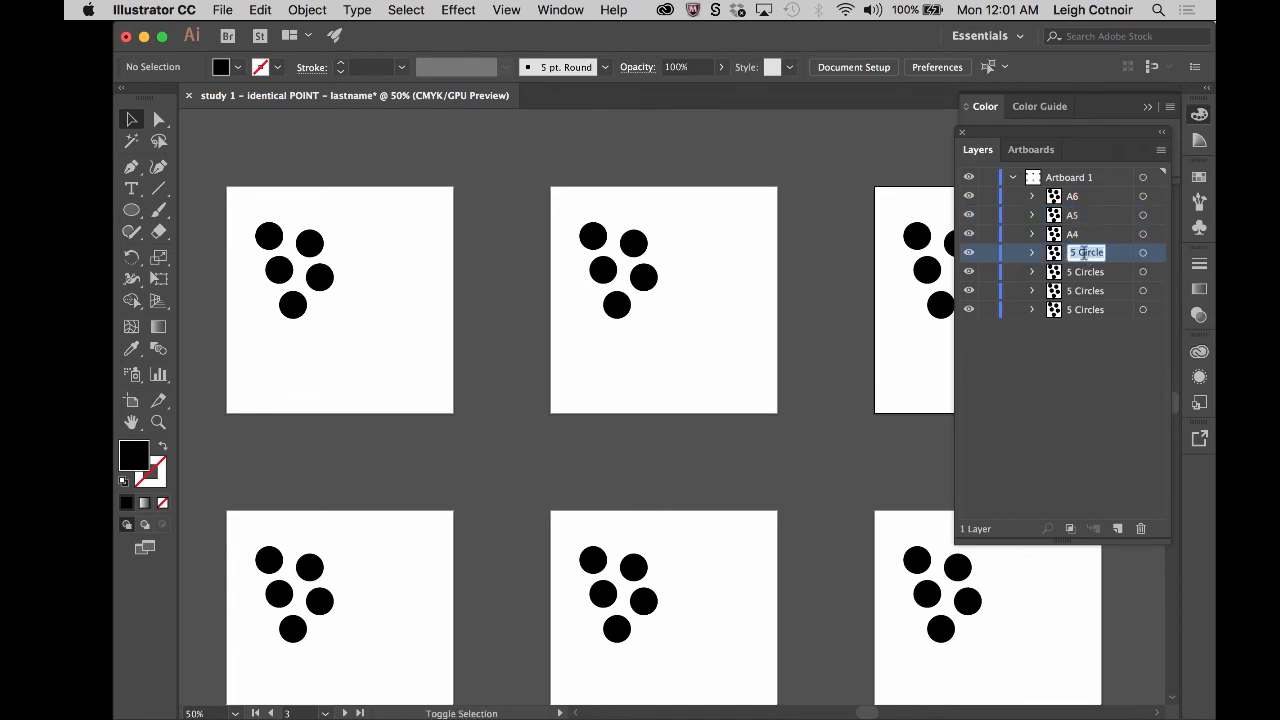
text(A3)
key(Return)
double_click(1080, 272)
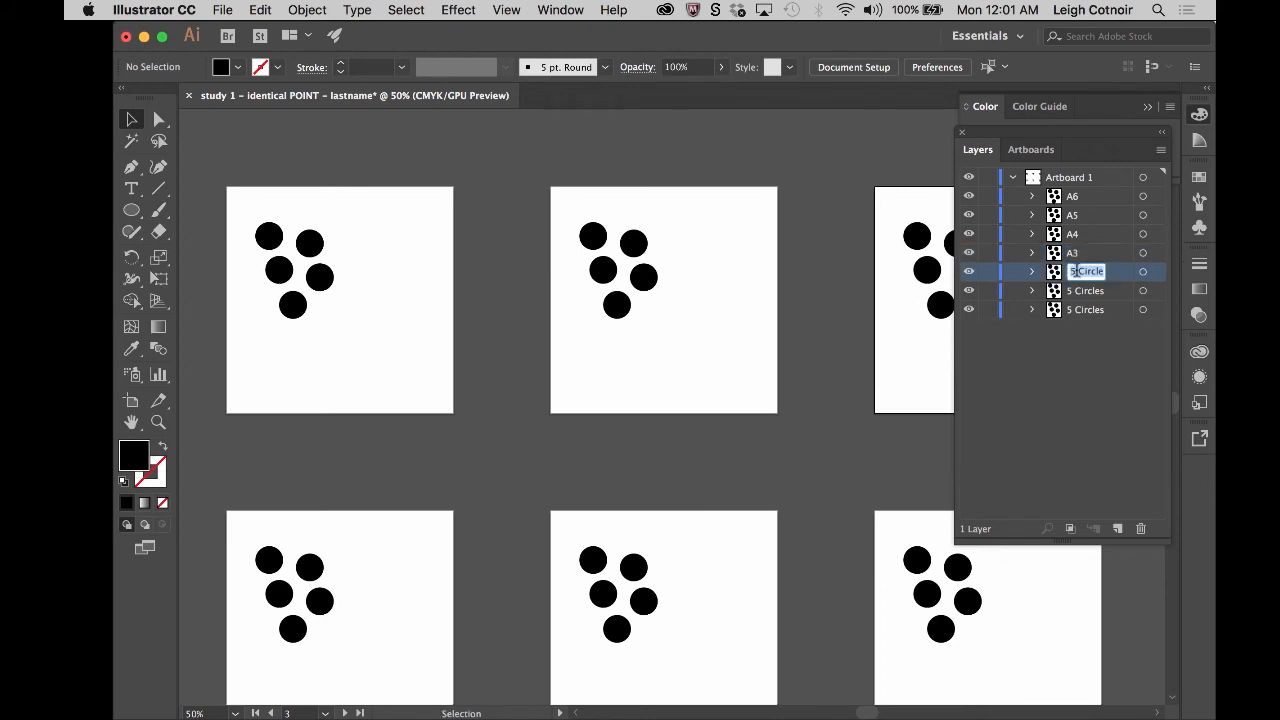
text(A2)
double_click(1080, 290)
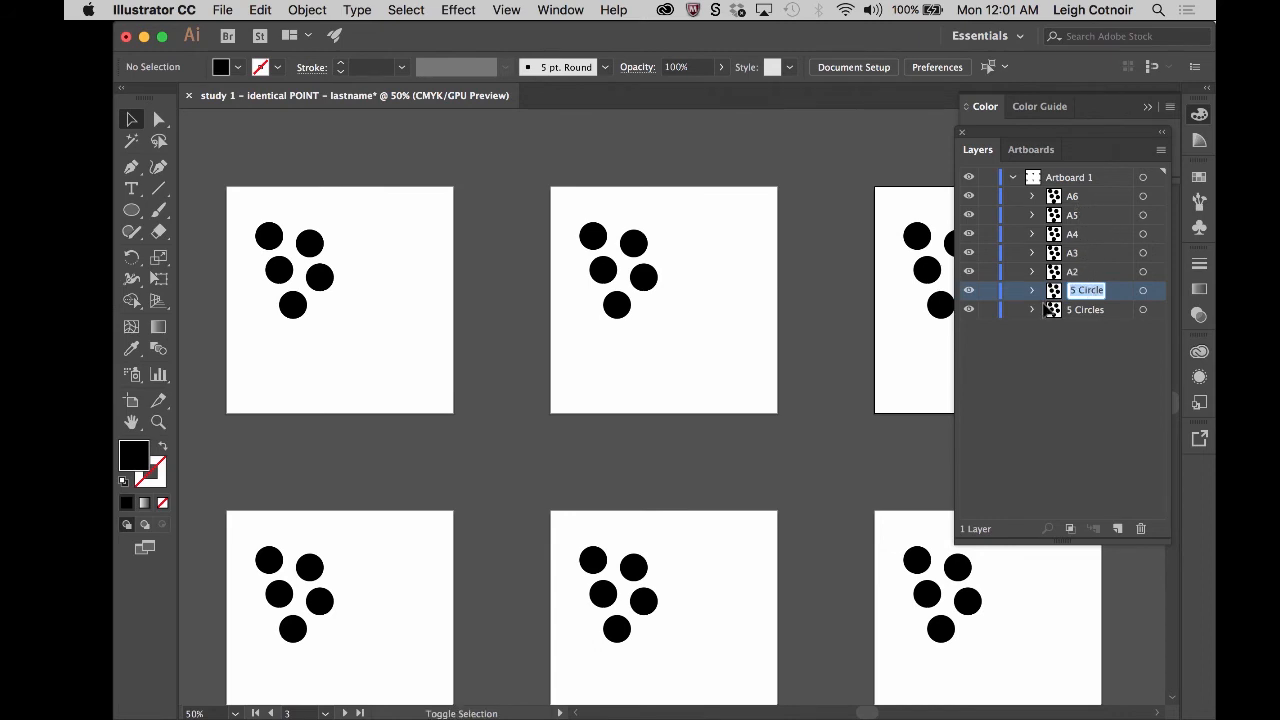
text(A1)
key(Return)
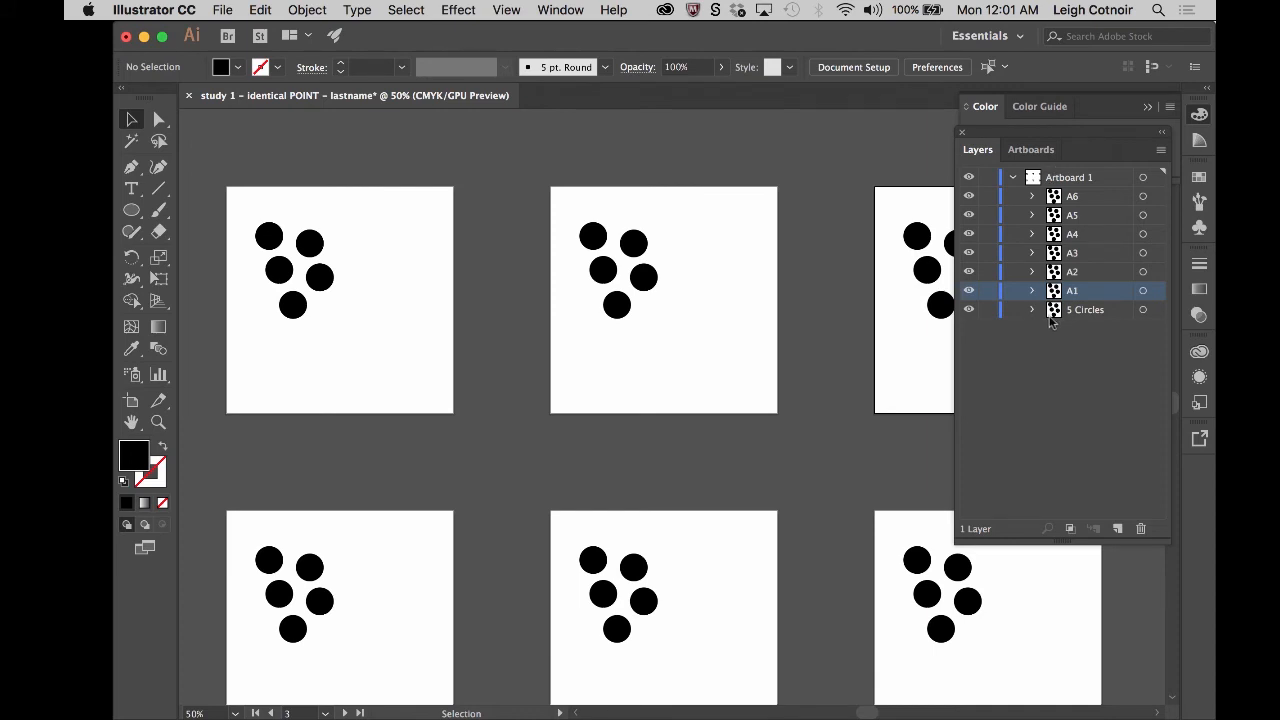
- Toggle the visibility of A1 and the remaining 5 Circles group to check for a duplicate on the first artboard
click(969, 290)
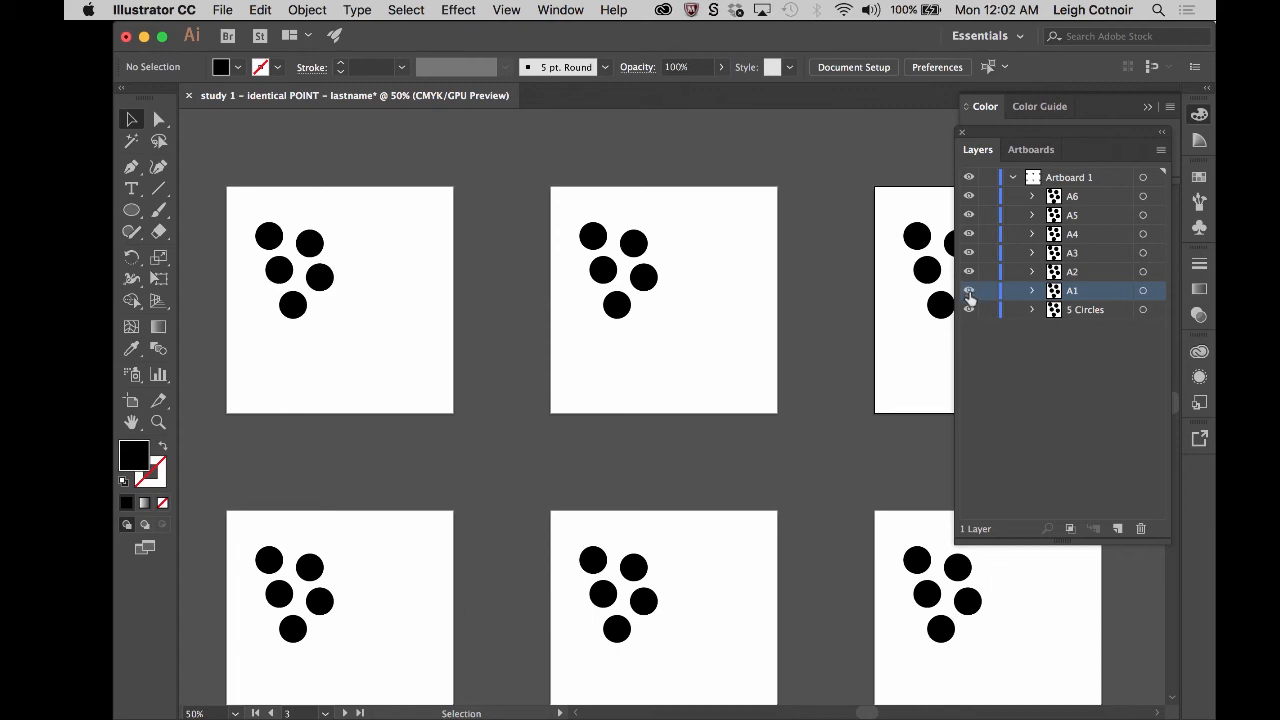
click(969, 291)
click(969, 310)
click(969, 310)
click(969, 311)
click(969, 291)
- Delete the leftover 5 Circles group from the Artboard 1 layer
click(1074, 311)
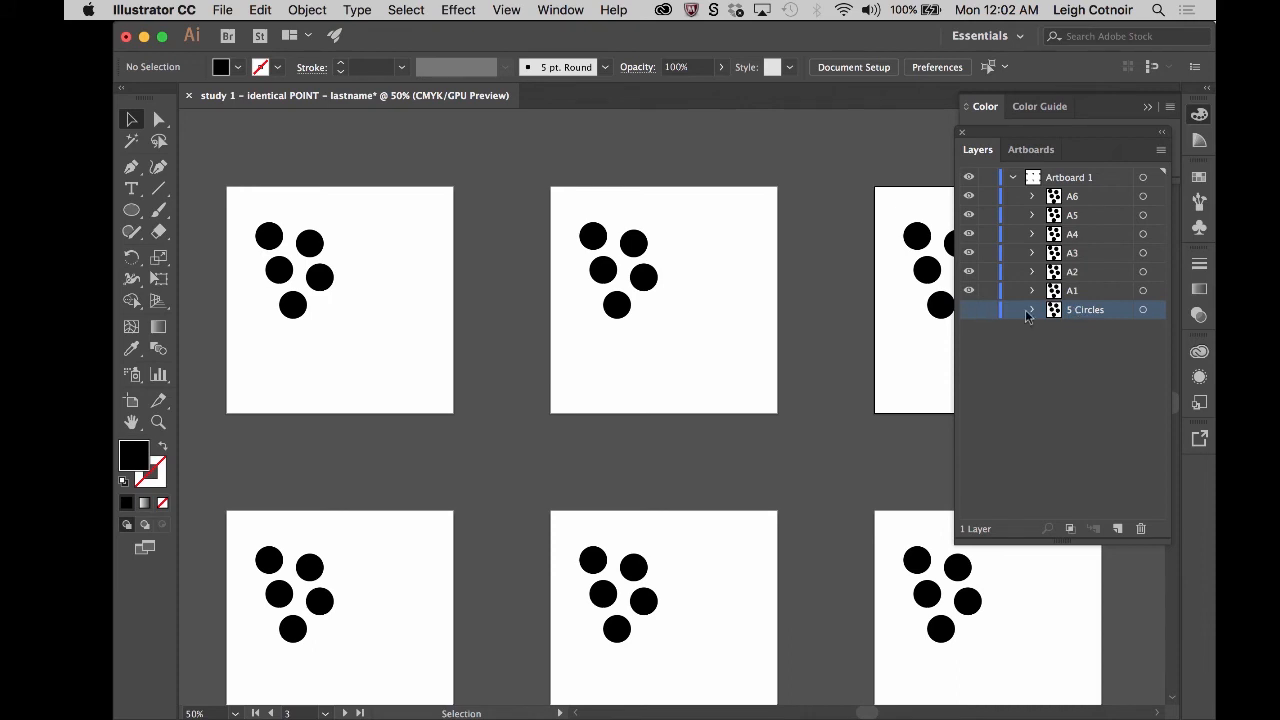
drag(1089, 311, 1086, 365)
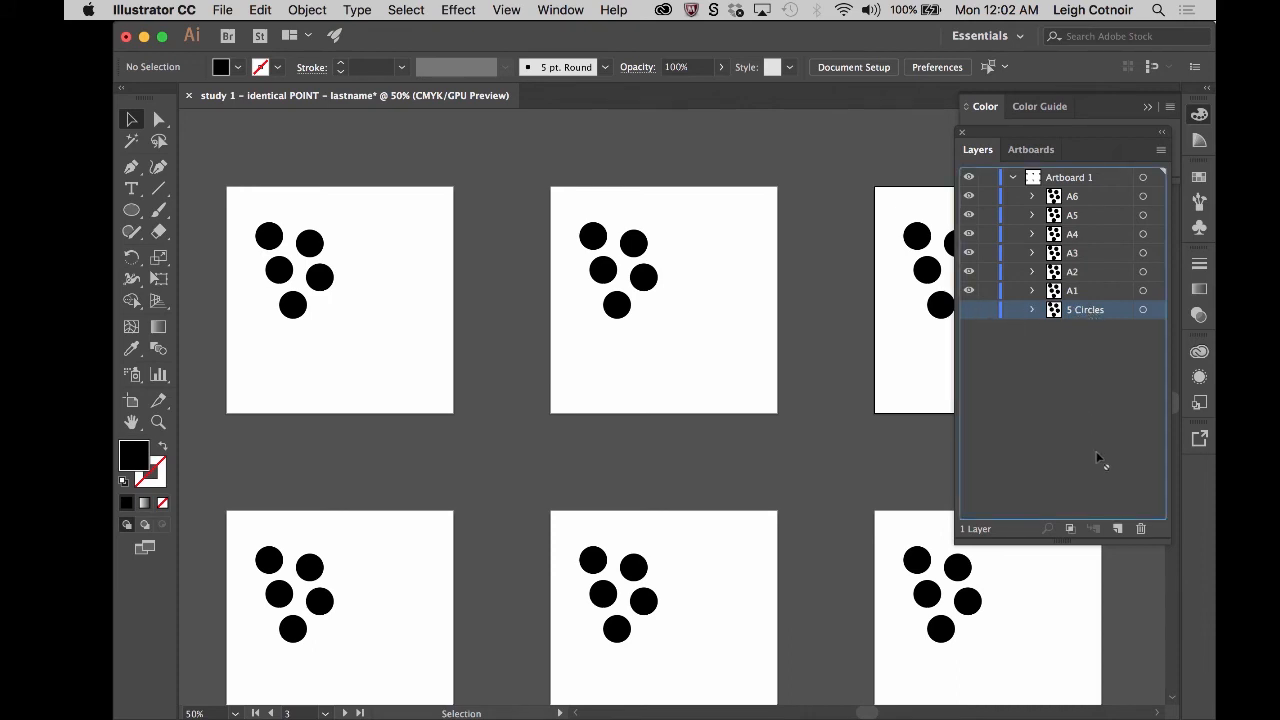
drag(1133, 505, 1141, 528)
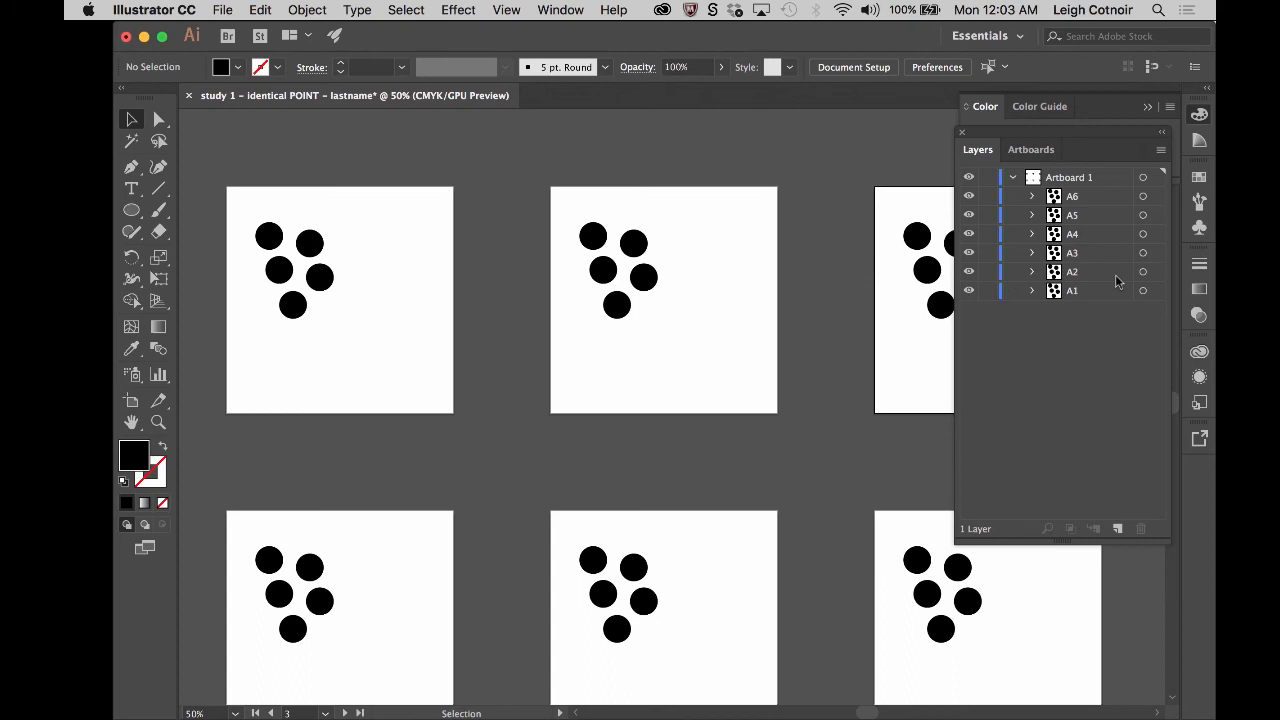
- Collapse the Artboard 1 layer and add a new top-level layer named Artboard 2
click(1055, 199)
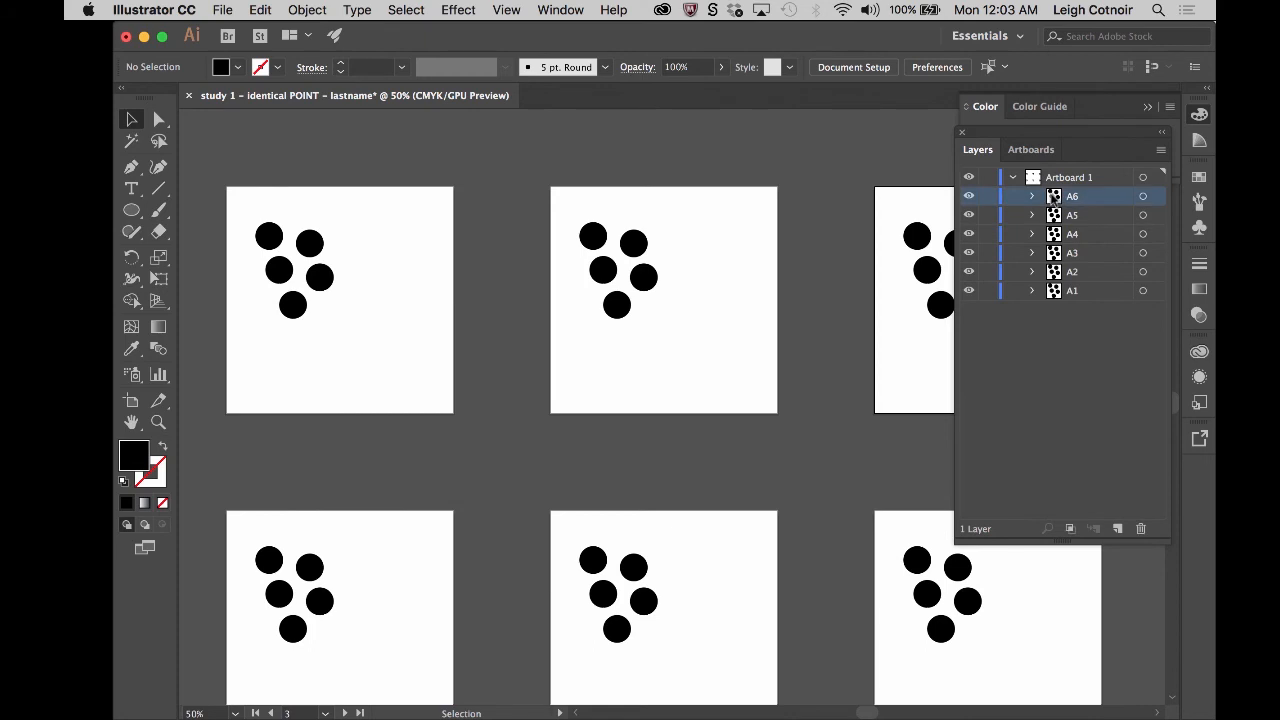
mouse_move(1055, 199)
mouse_down()
mouse_move(1084, 180)
mouse_move(1064, 202)
mouse_move(1065, 177)
mouse_move(1075, 184)
mouse_move(1055, 199)
mouse_up()
click(1013, 178)
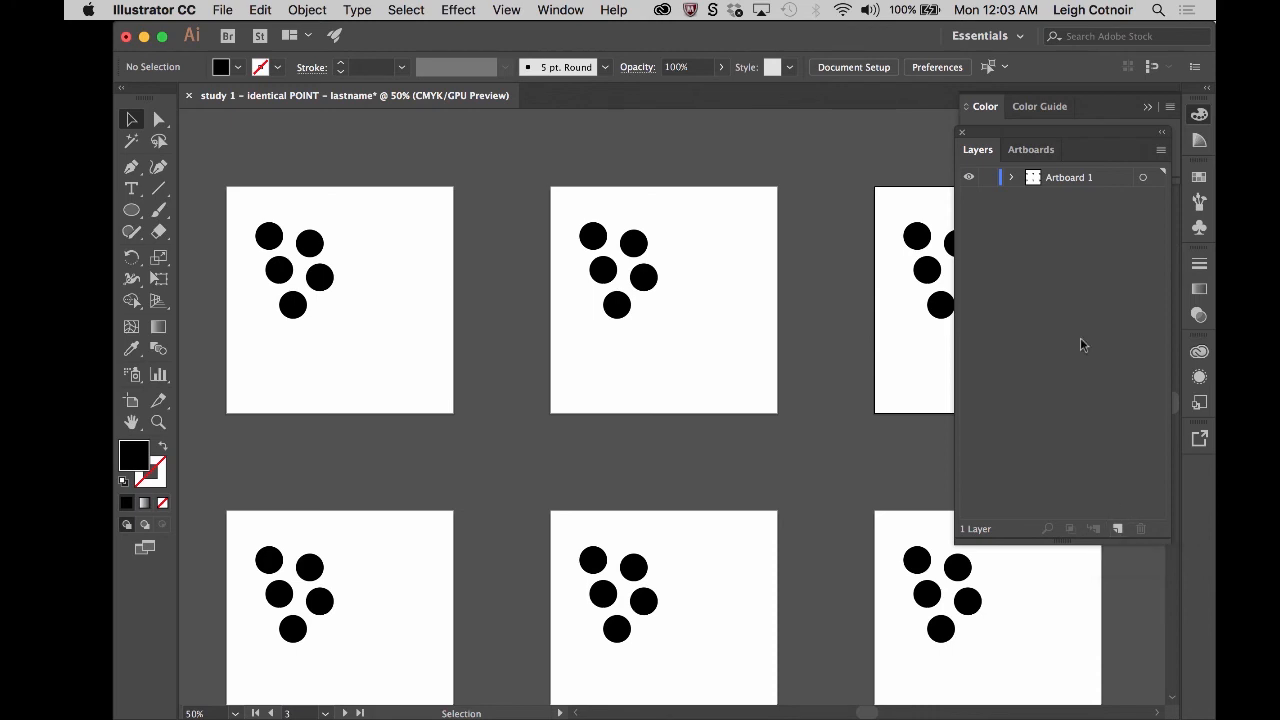
click(1118, 530)
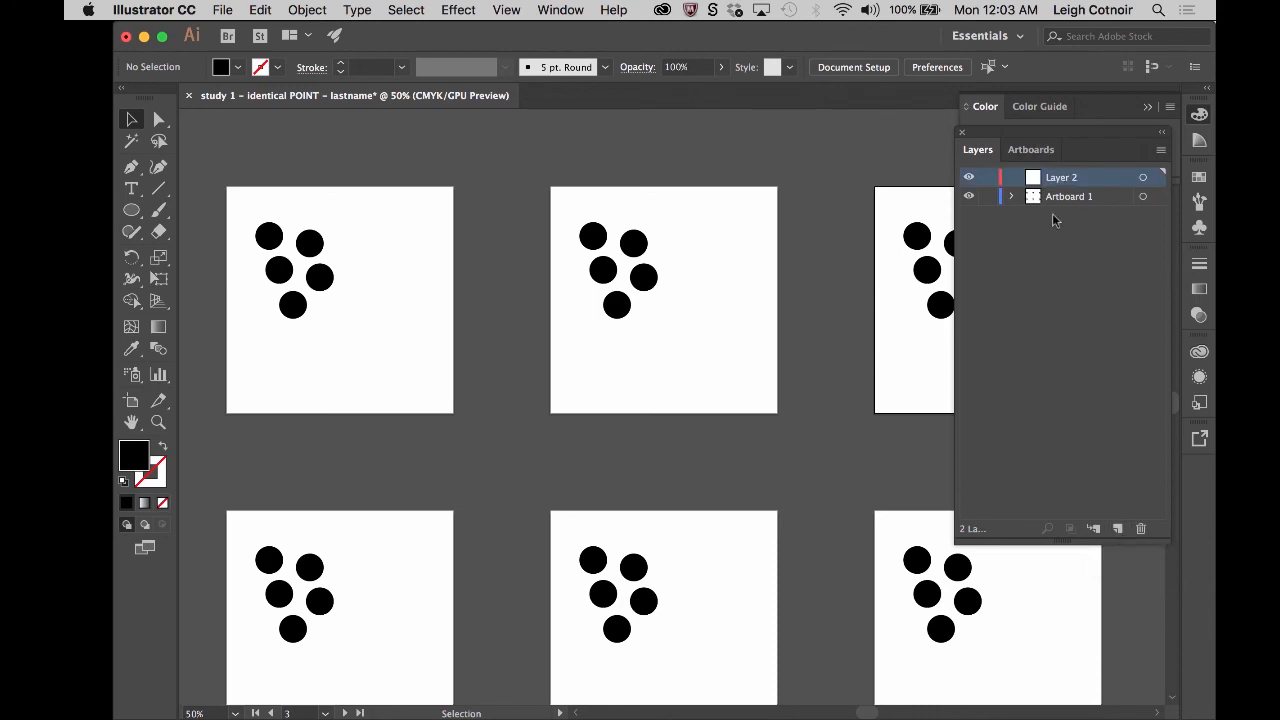
double_click(1058, 177)
text(Art)
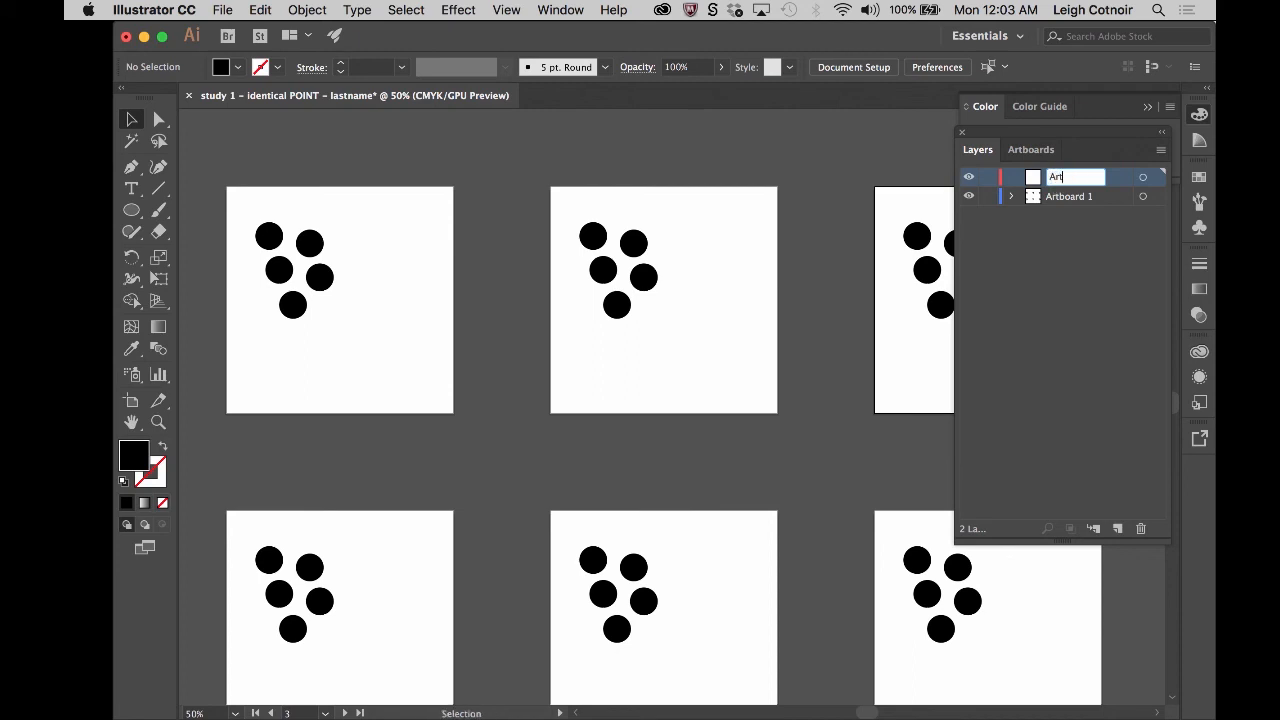
text(board 2)
click(1062, 211)
click(1064, 179)
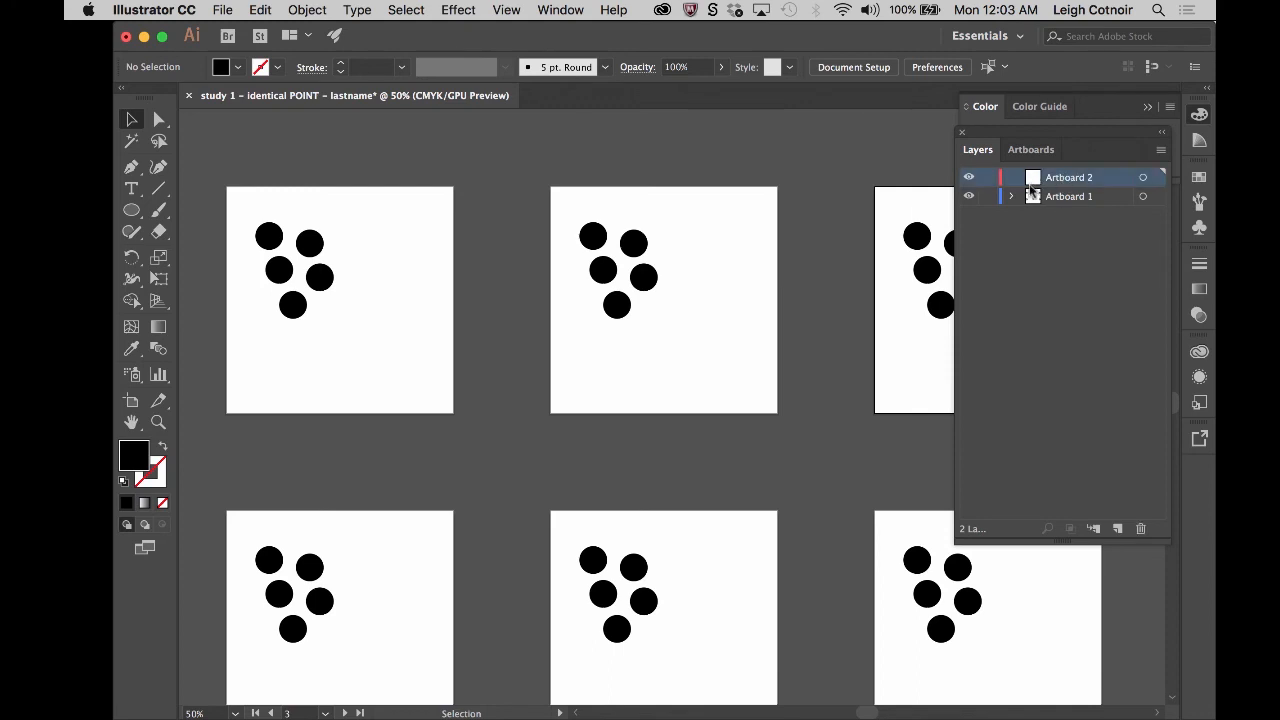
- Copy the word Artboard from the Artboard 2 layer's name and reuse it to add a new layer named Artboard 3
double_click(1070, 179)
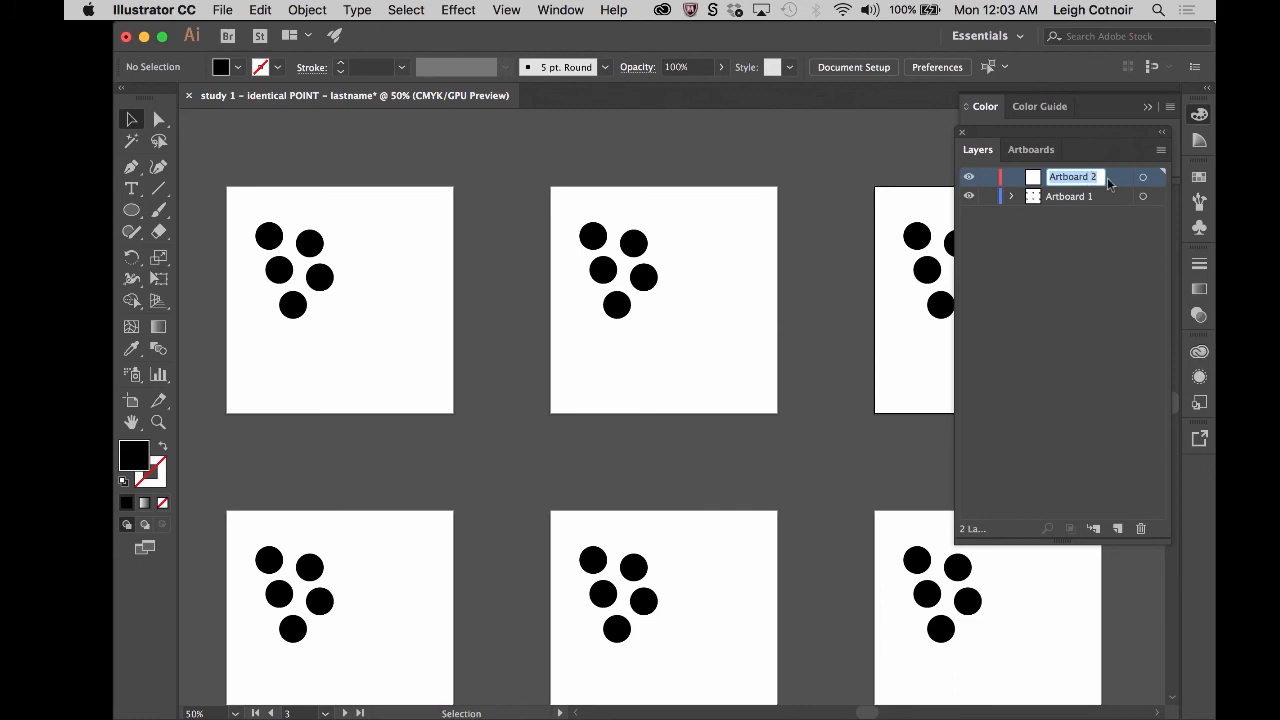
click(1096, 178)
drag(1093, 178, 1000, 178)
key(super+c)
click(1068, 264)
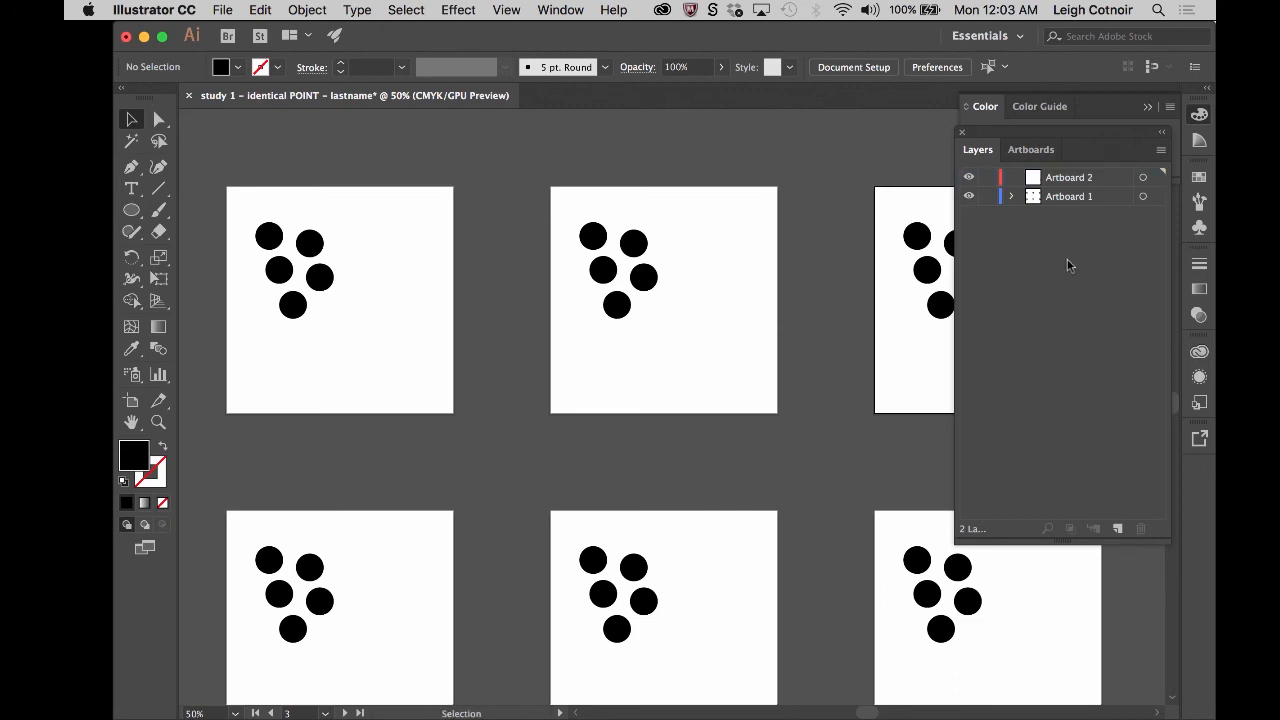
click(1117, 530)
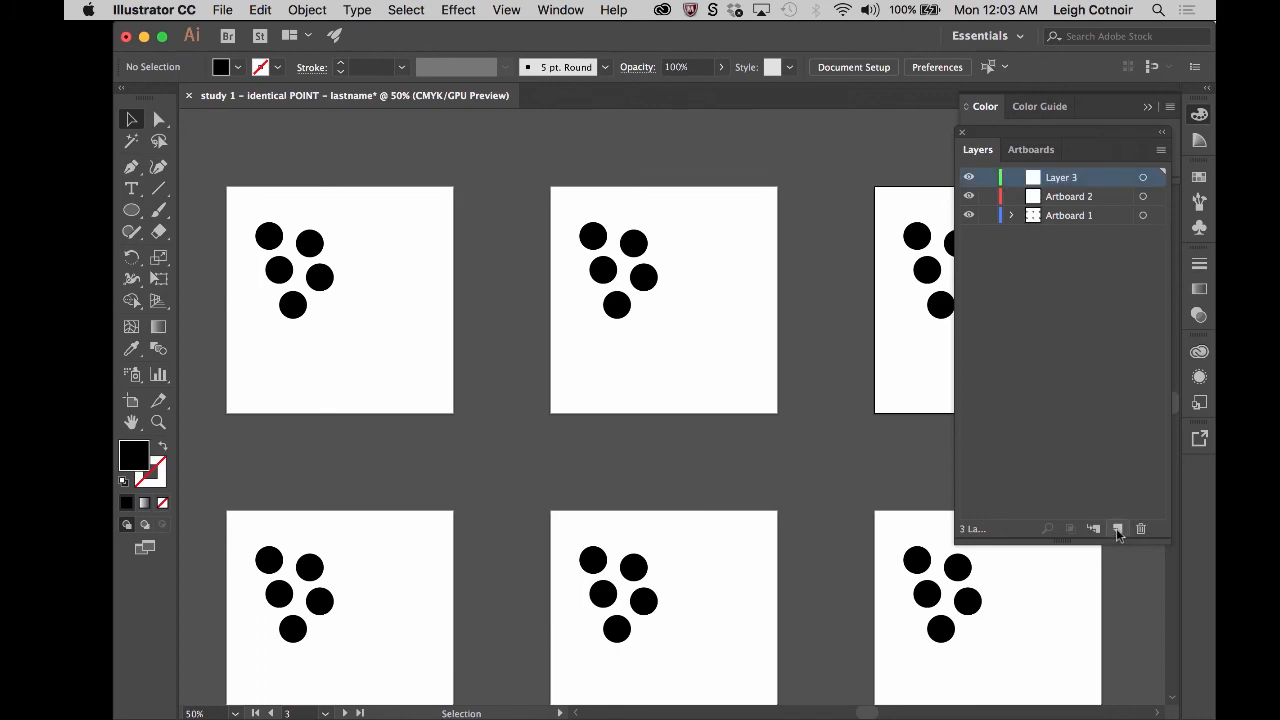
double_click(1062, 178)
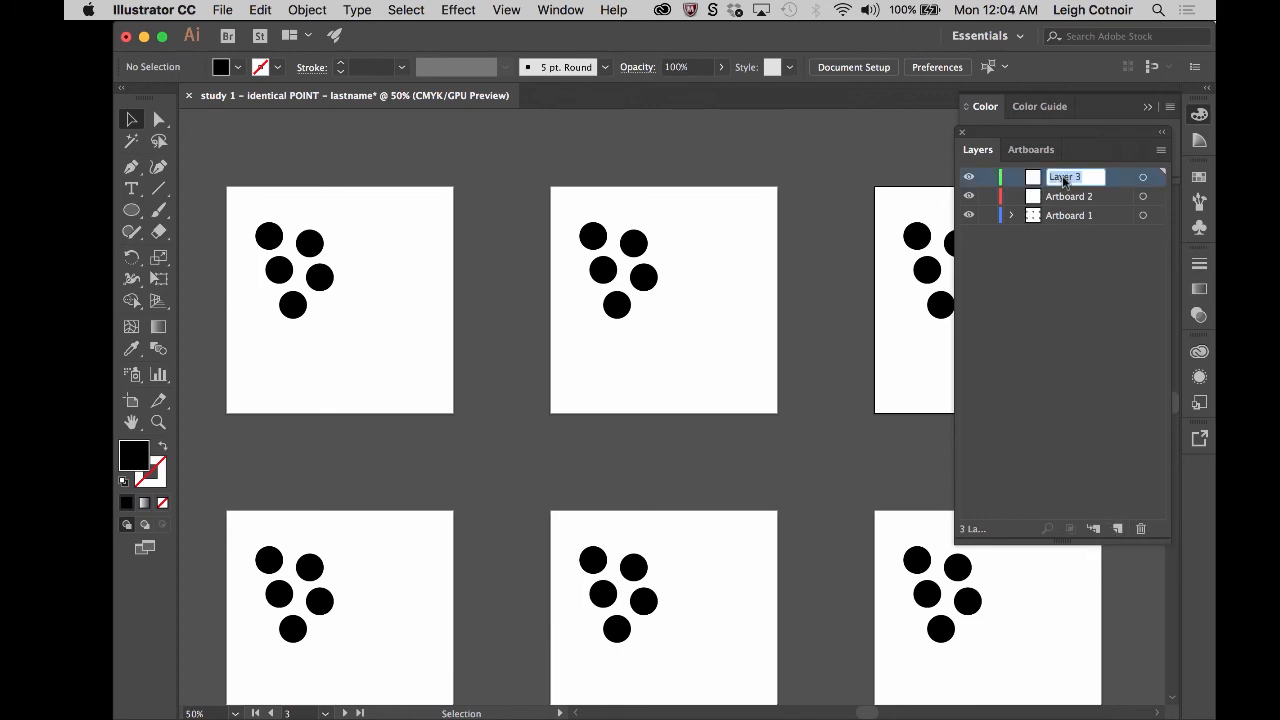
key(super+v)
text(3)
key(Return)
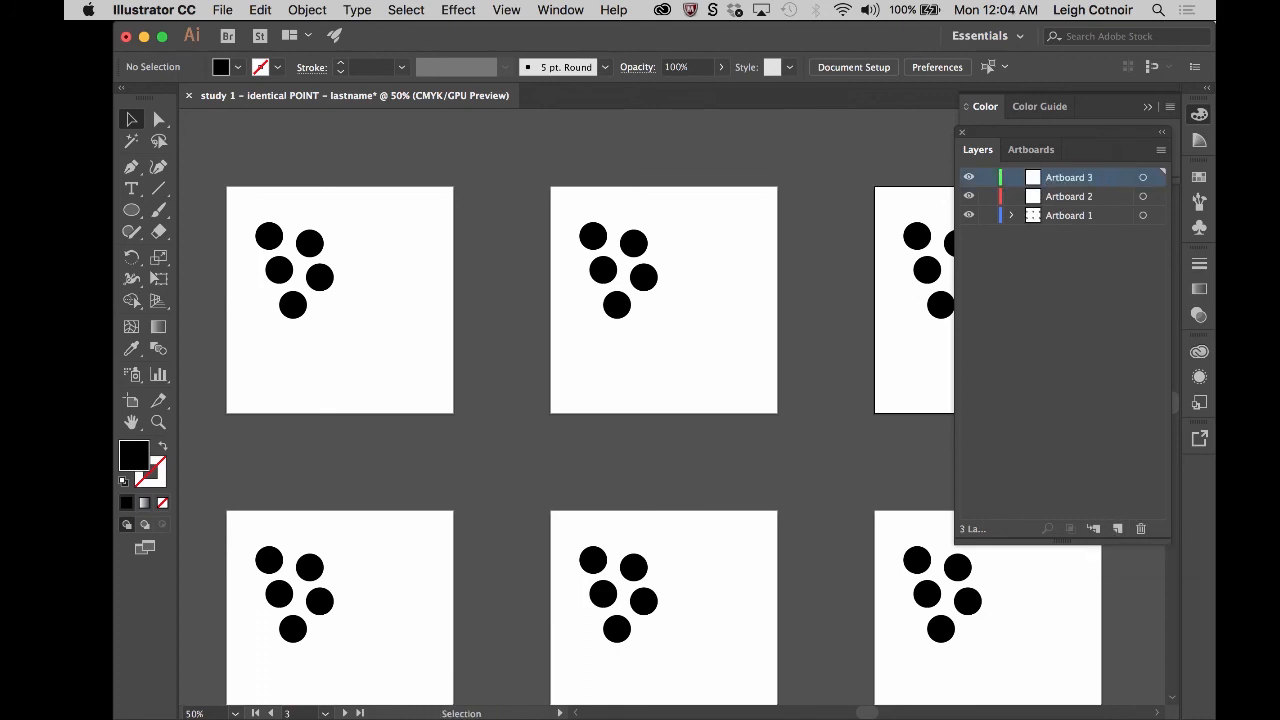
- Add two more top-level layers above Artboard 3 and name them Artboard 4 and Artboard 5
click(1117, 528)
click(1117, 528)
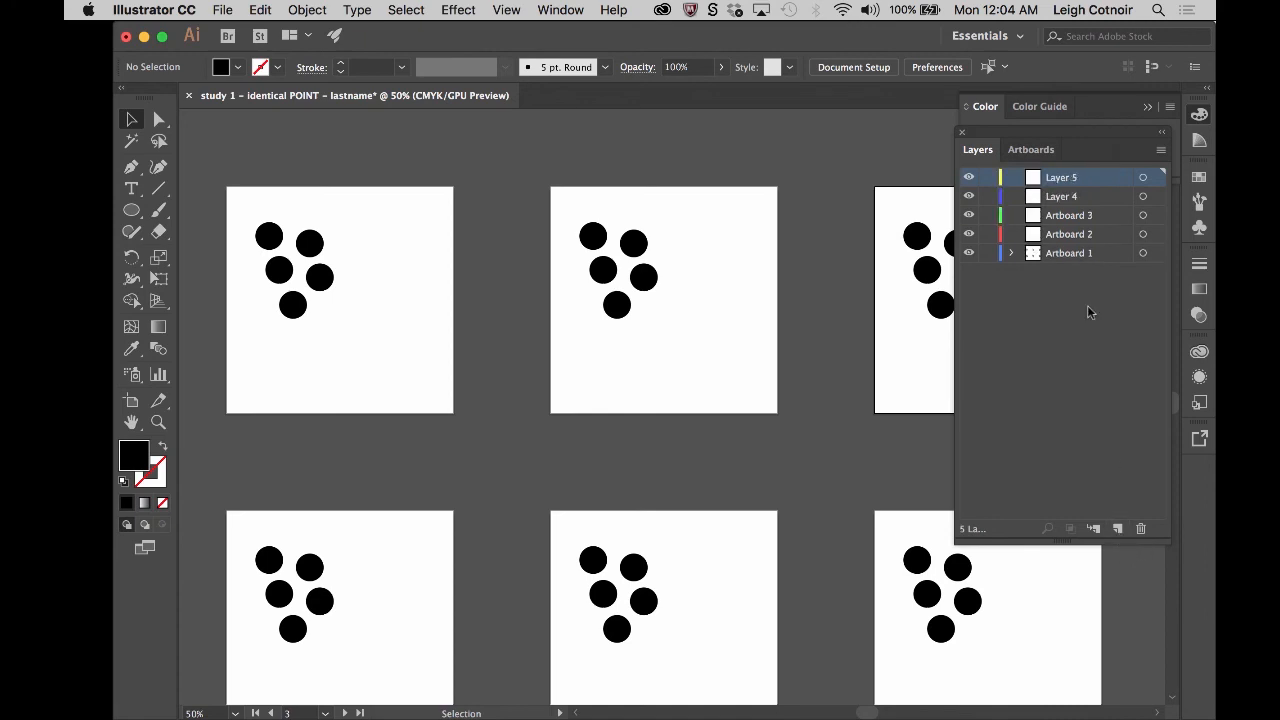
click(1063, 198)
double_click(1062, 198)
key(super+v)
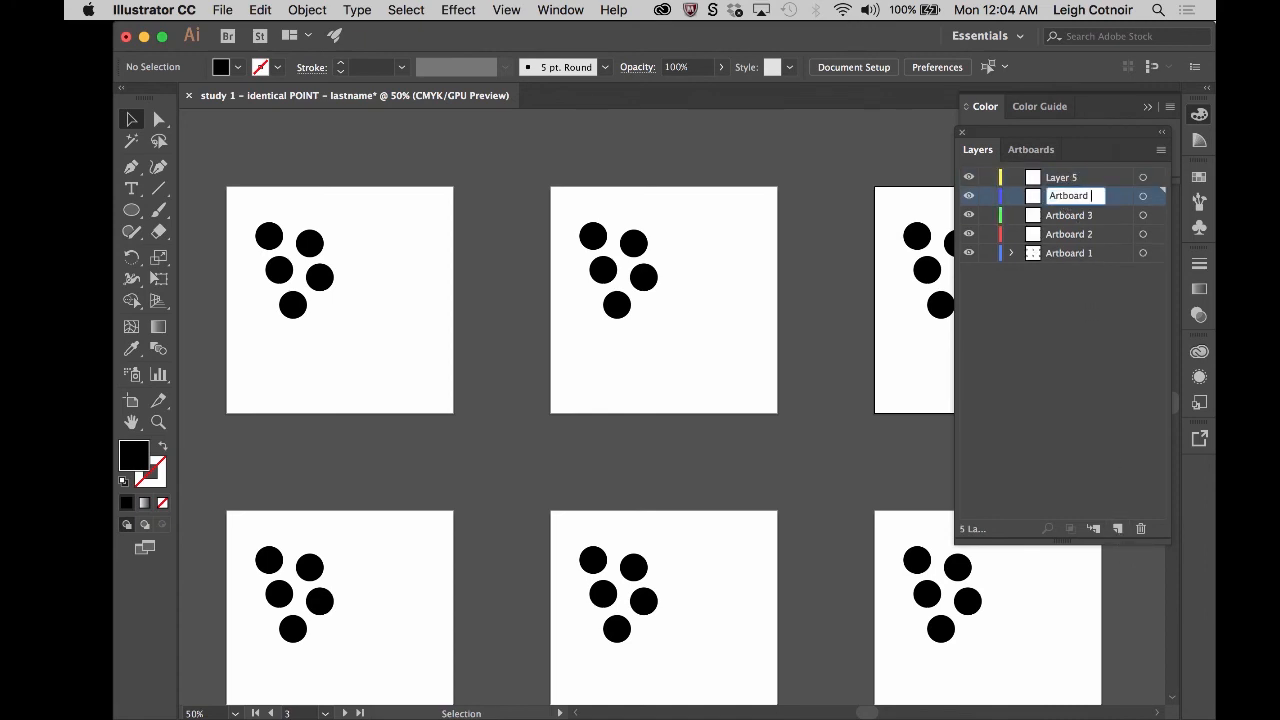
text(4)
text(Artboard 5)
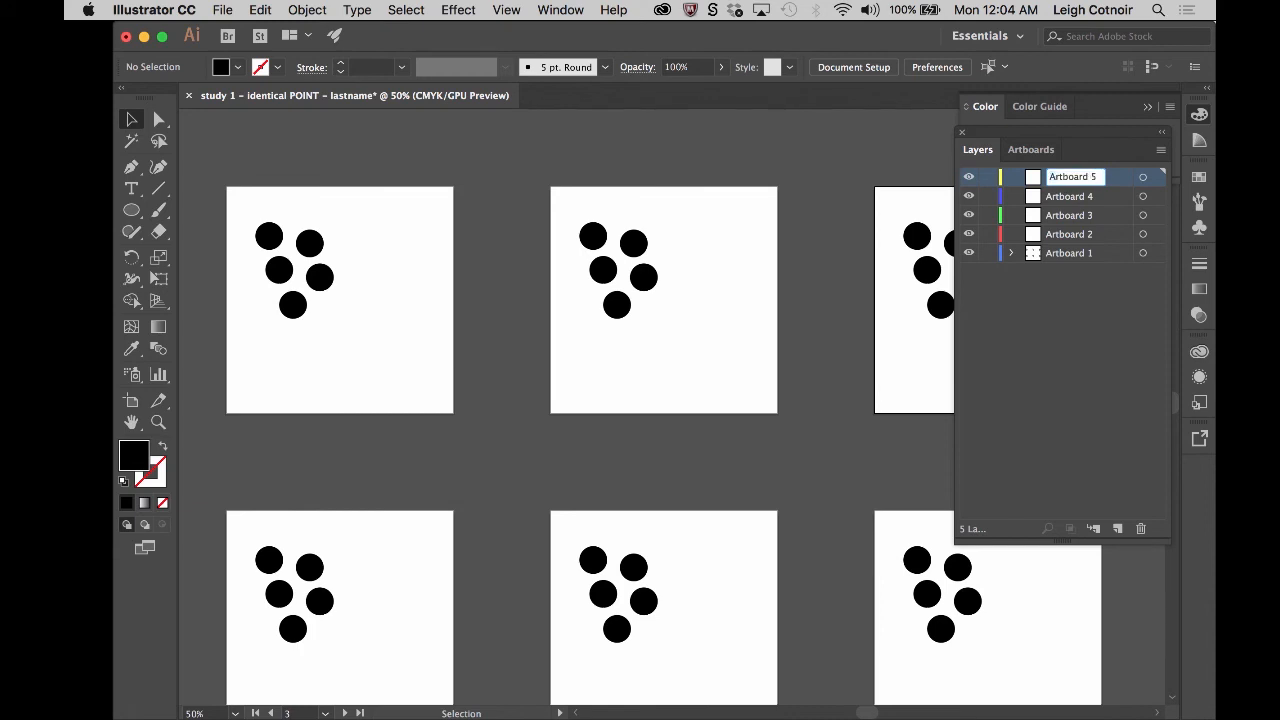
key(Return)
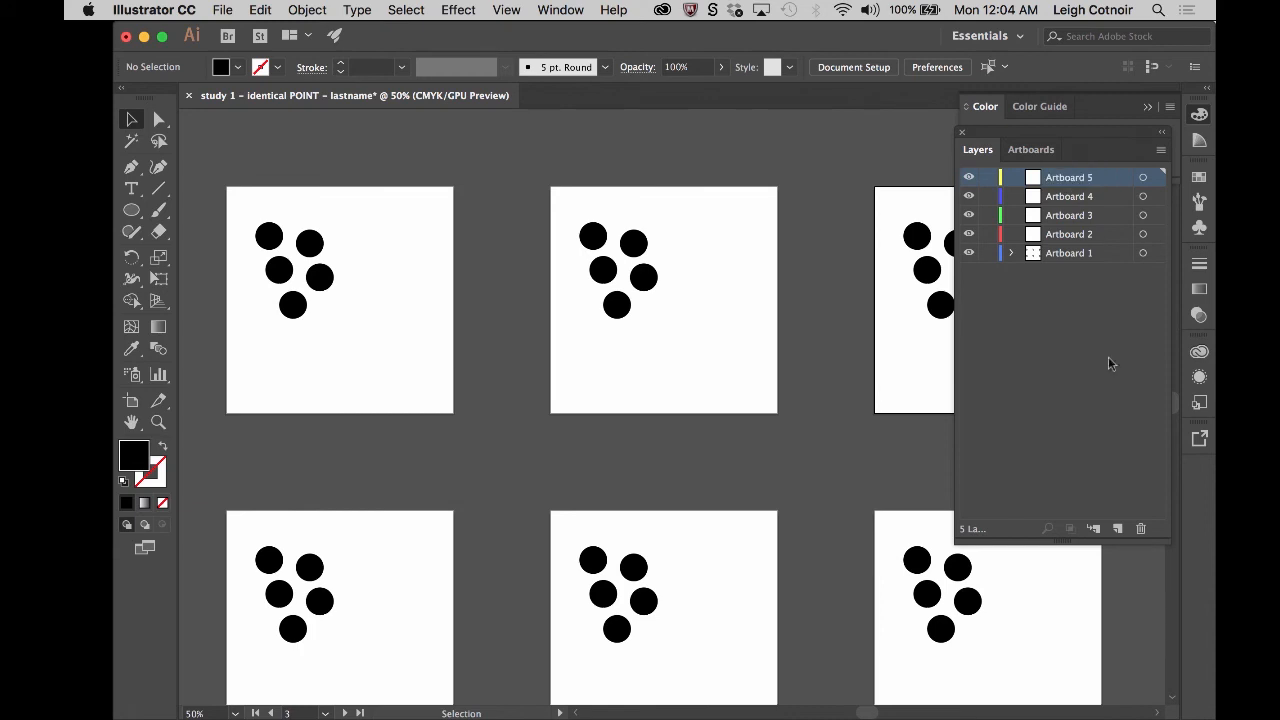
- Add a top-level layer named Artboard 6 above Artboard 5
click(1119, 530)
double_click(1063, 178)
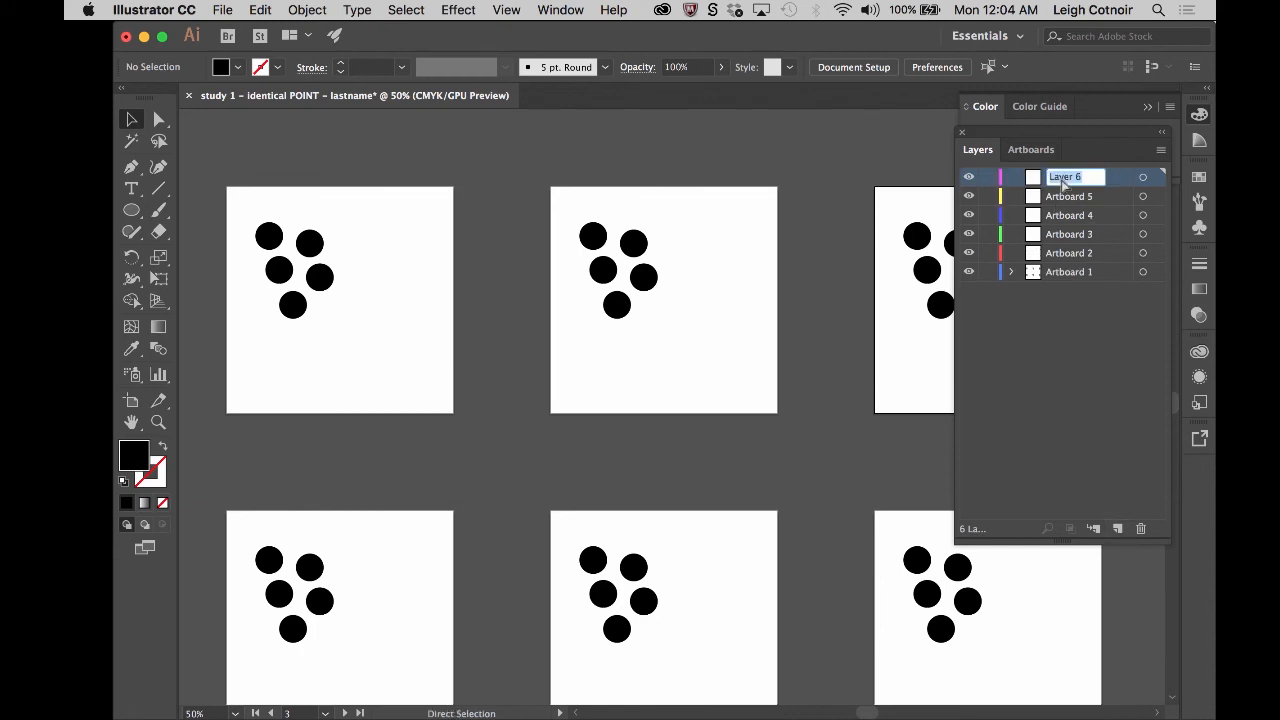
text(Artboard)
click(1070, 370)
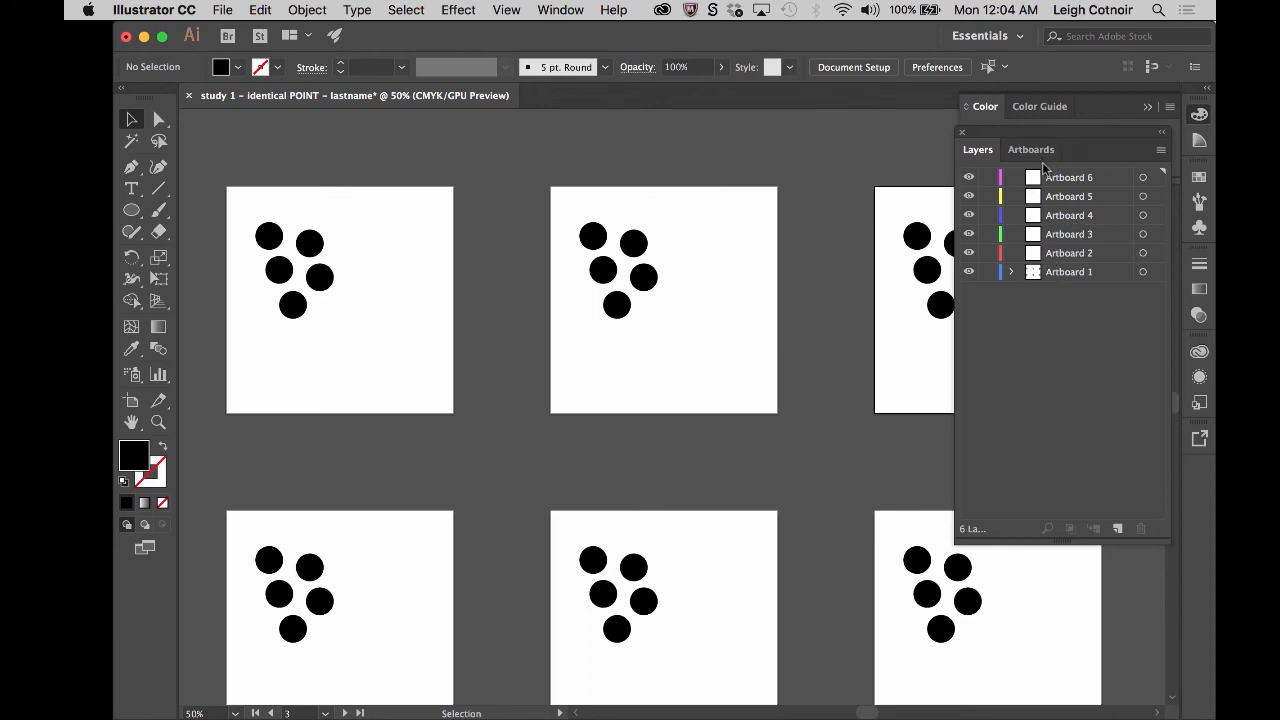
- Expand the Artboard 1 layer and move its A6 group into the Artboard 6 layer
click(1011, 272)
click(1056, 292)
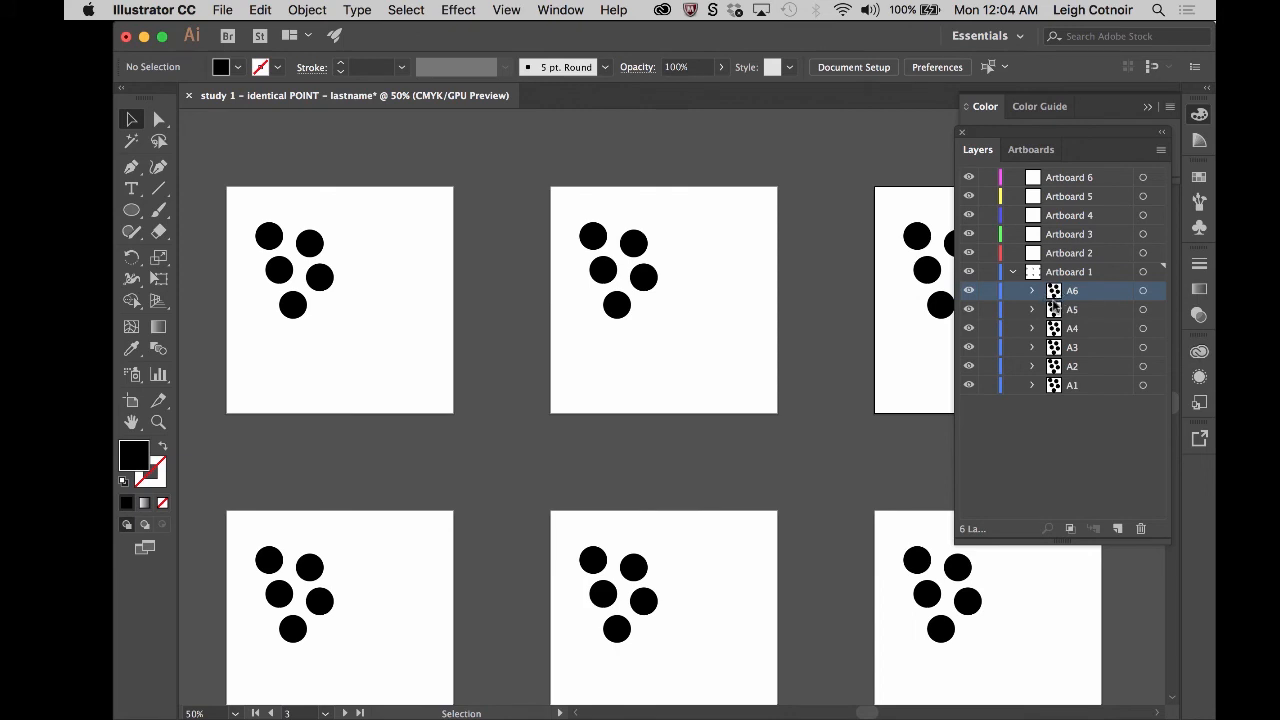
drag(1057, 295, 1070, 177)
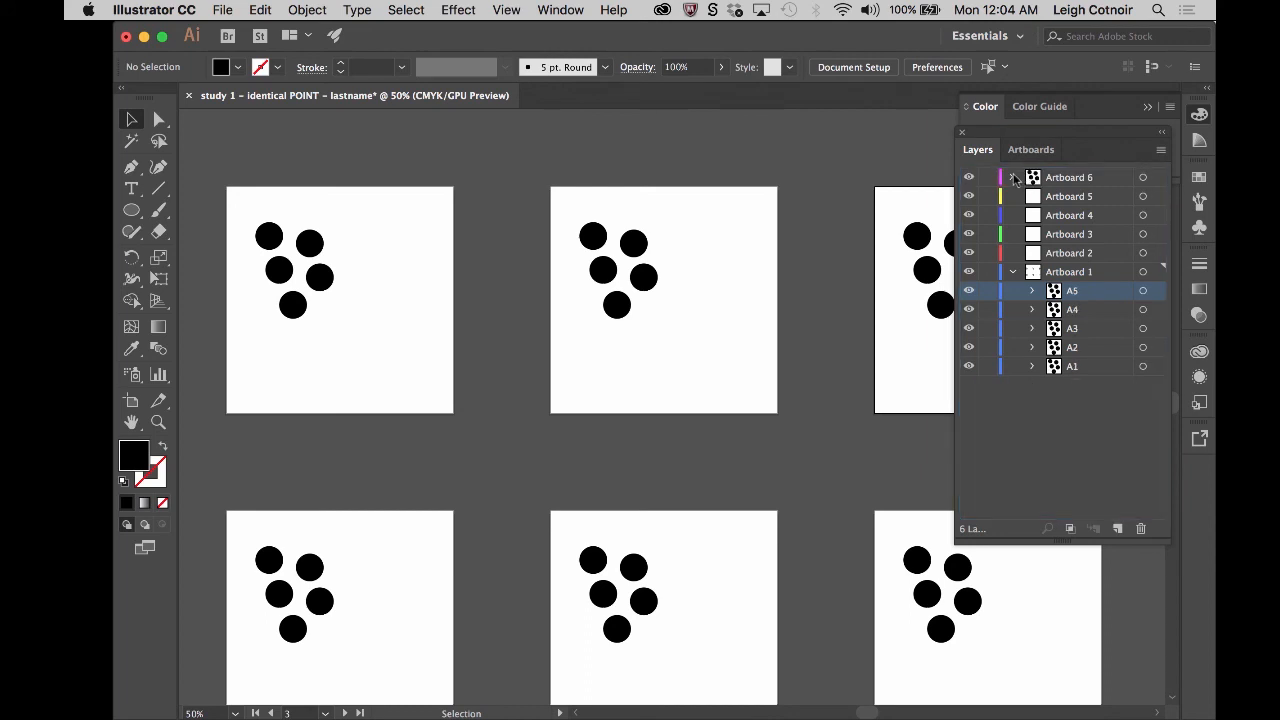
click(1012, 177)
click(1012, 177)
- Move groups A5, A4, A3 and A2 into the Artboard layers with matching numbers and collapse the Artboard 1 layer
drag(1055, 291, 1068, 196)
drag(1066, 290, 1070, 216)
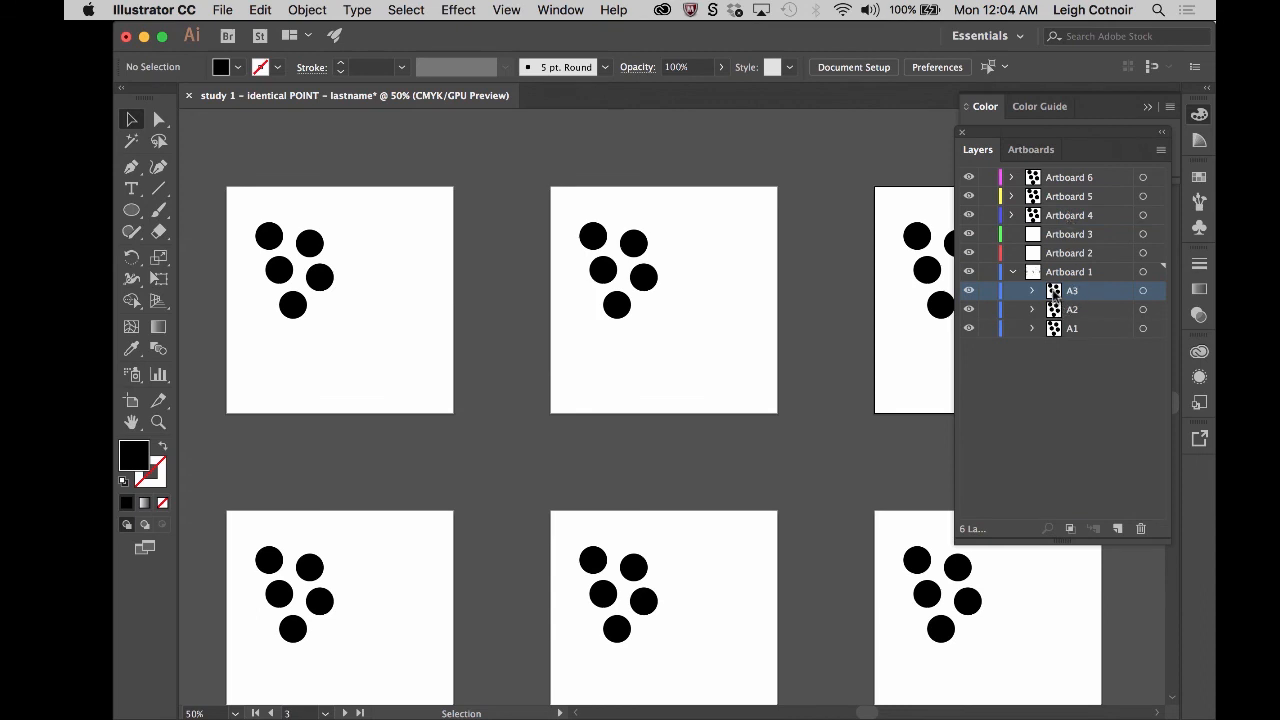
drag(1056, 297, 1065, 253)
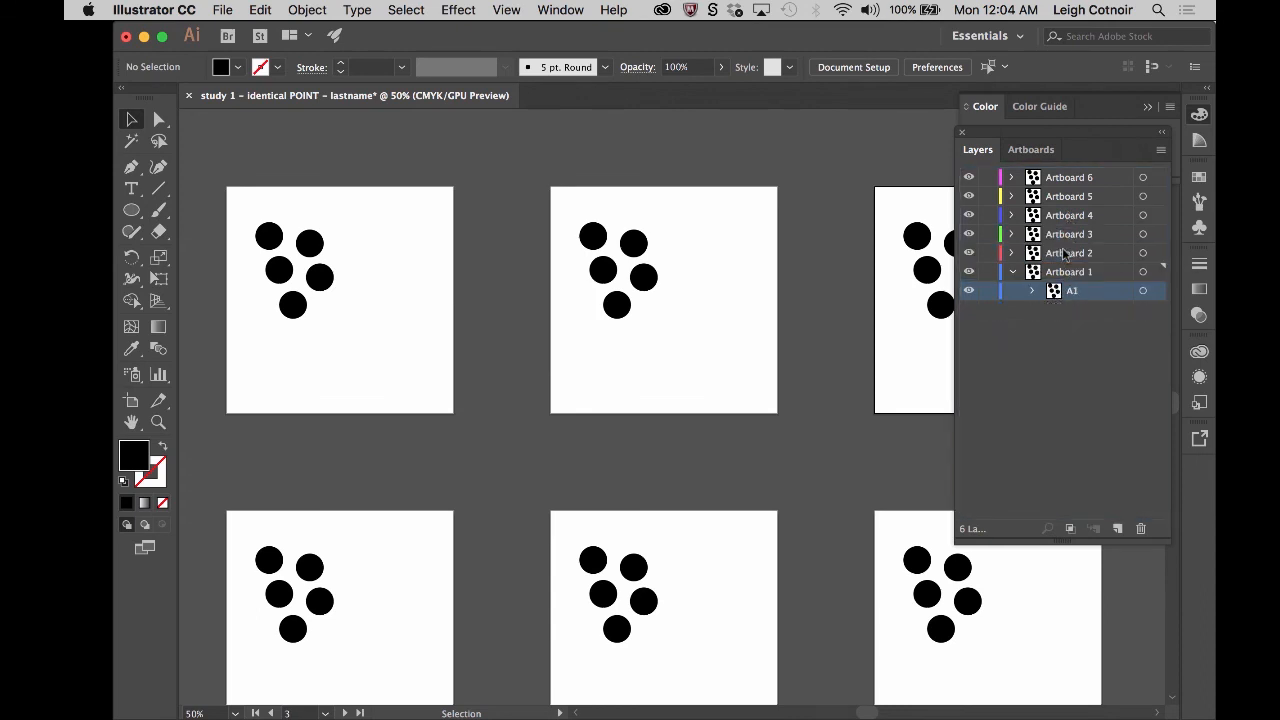
click(1014, 273)
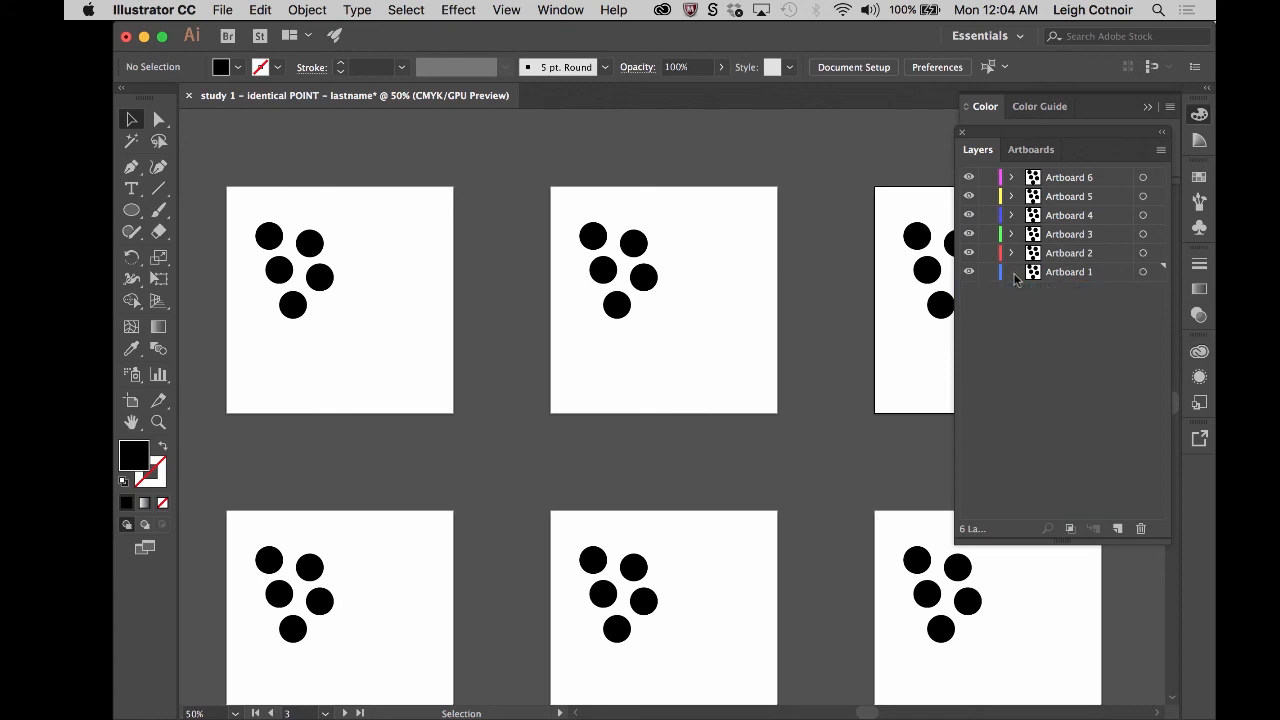
- Expand the Artboard 1 layer and its A1 group, and widen the Layers panel to show the full circle names
click(1014, 273)
click(1012, 273)
click(1011, 272)
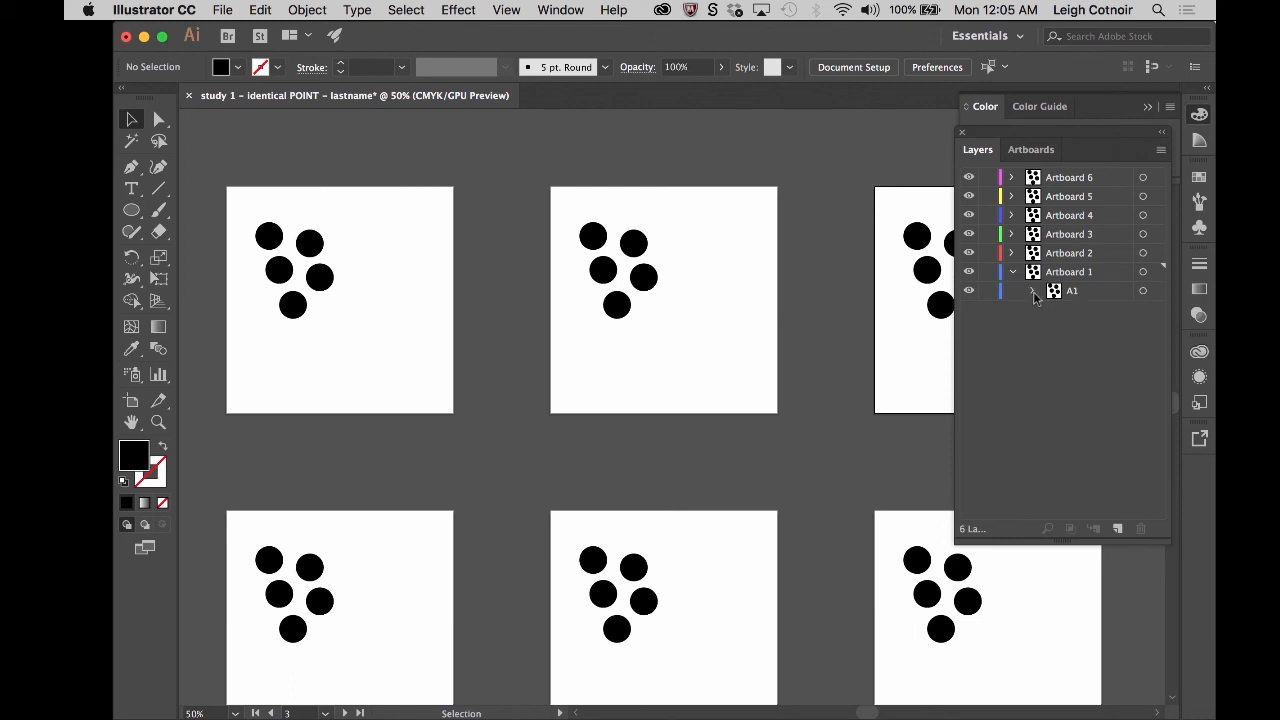
click(1033, 291)
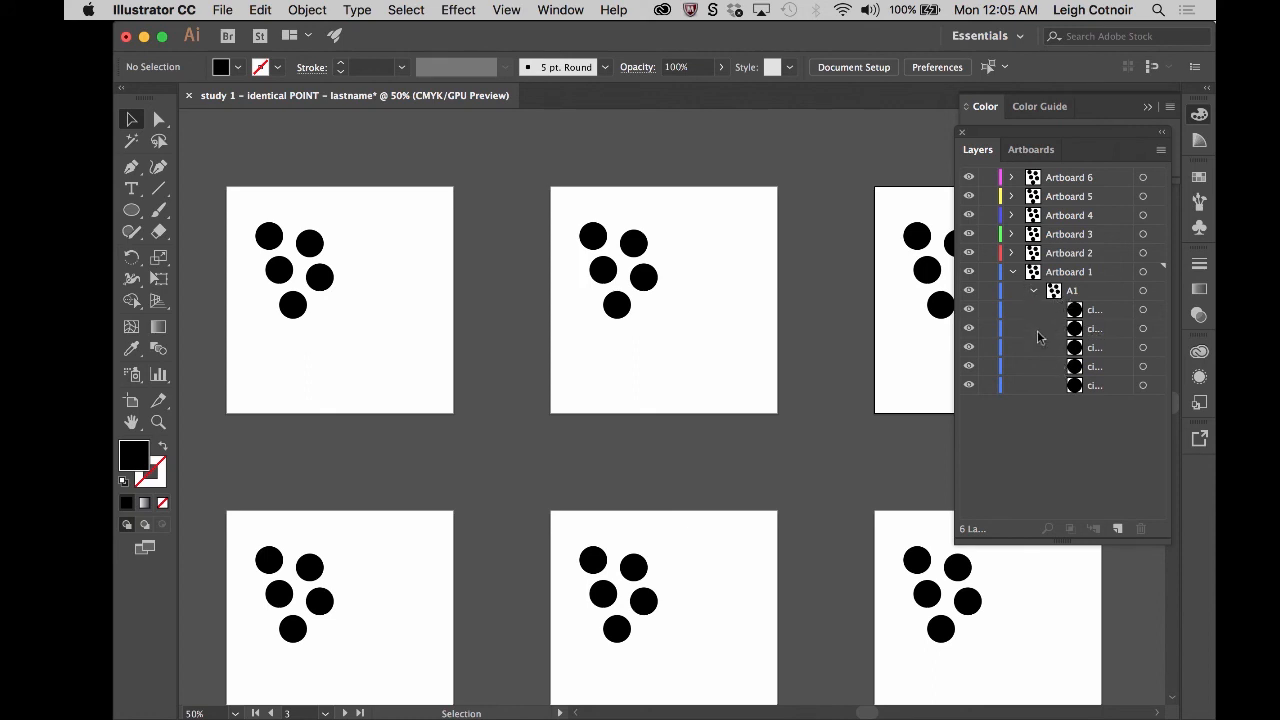
drag(955, 356, 830, 357)
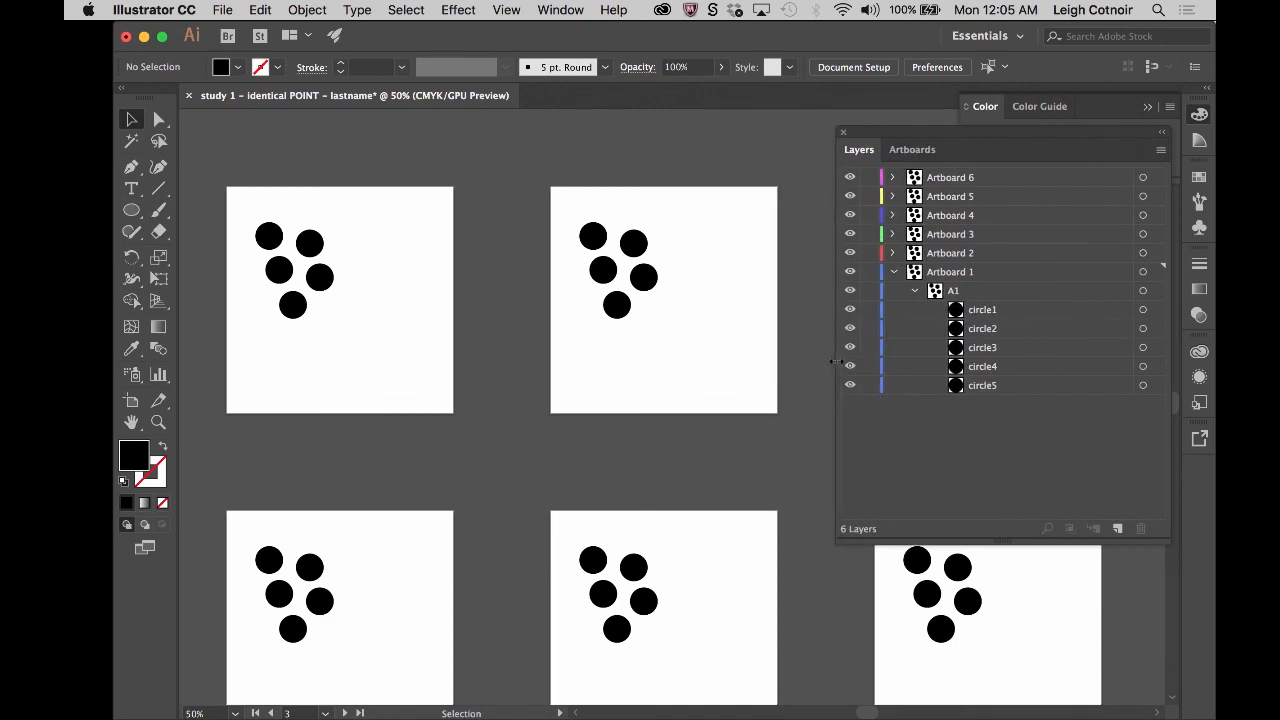
- Move circle1 through circle5 out of the A1 group directly into the Artboard 1 layer, and collapse the layer
click(960, 312)
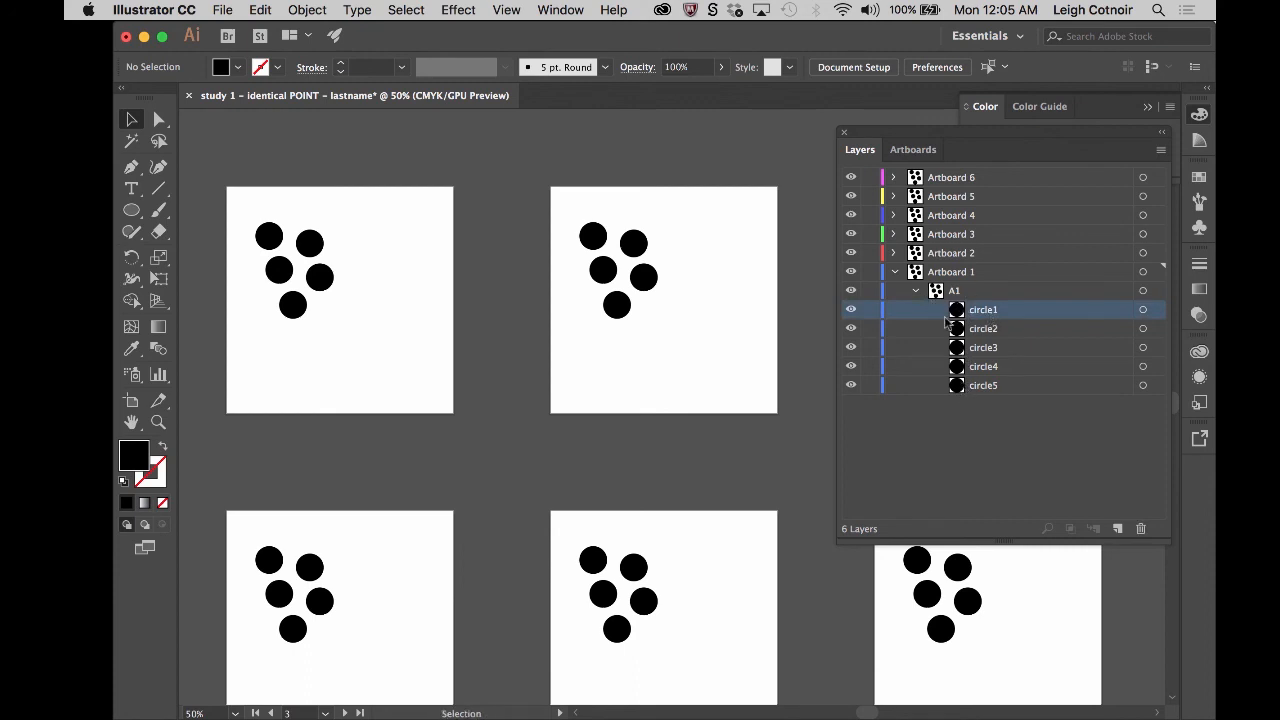
shift+click(957, 388)
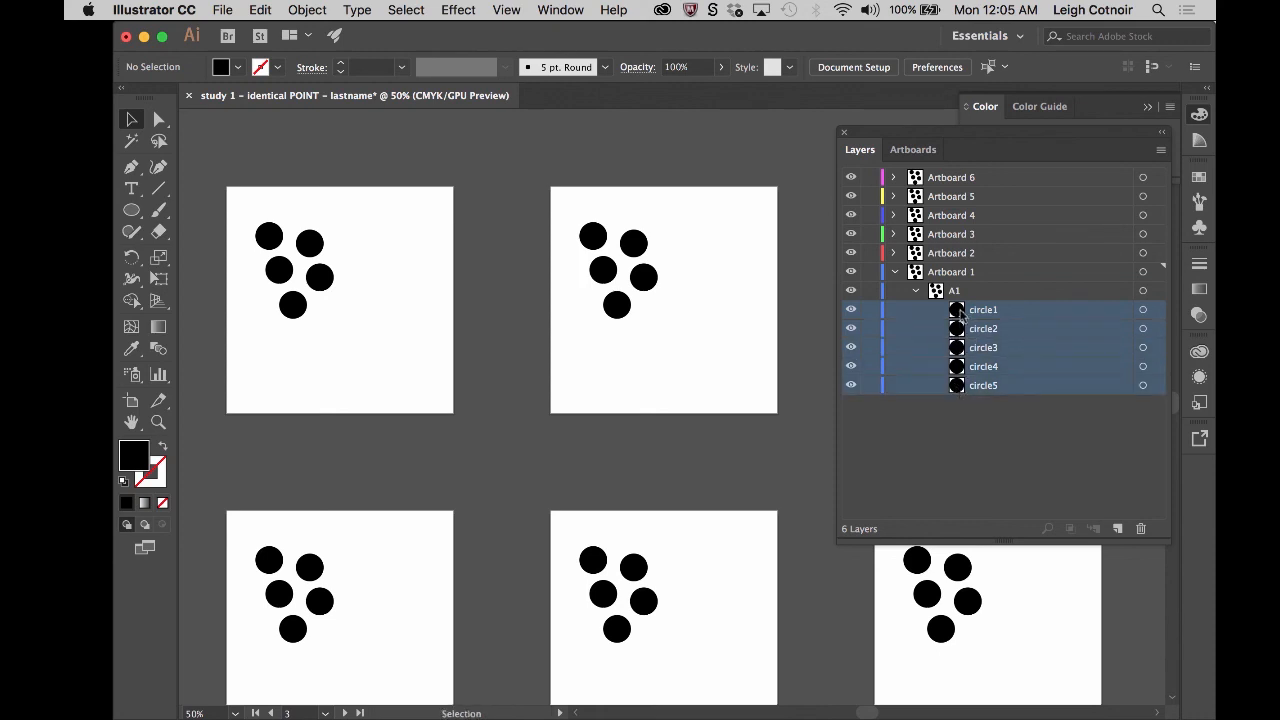
drag(957, 312, 960, 274)
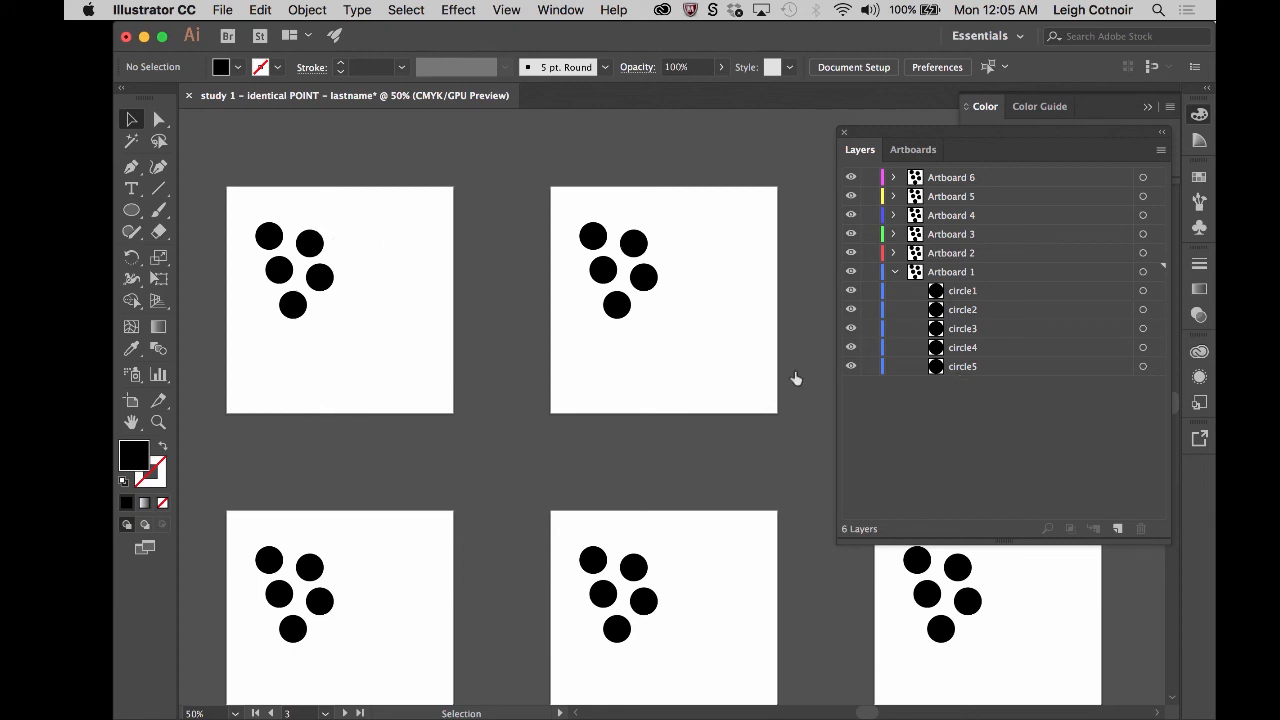
click(895, 272)
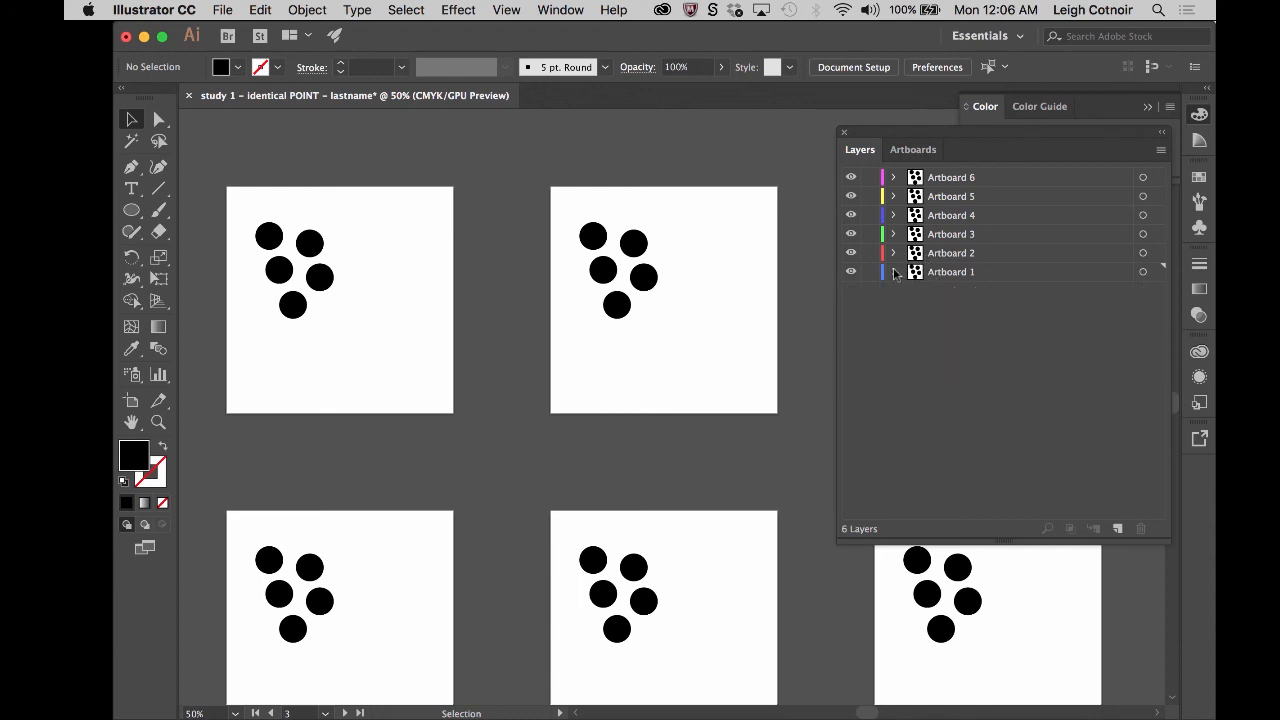
click(894, 272)
click(895, 272)
- Ungroup the A2 circles on the second artboard with the Ungroup command and collapse the Artboard 2 layer
click(896, 256)
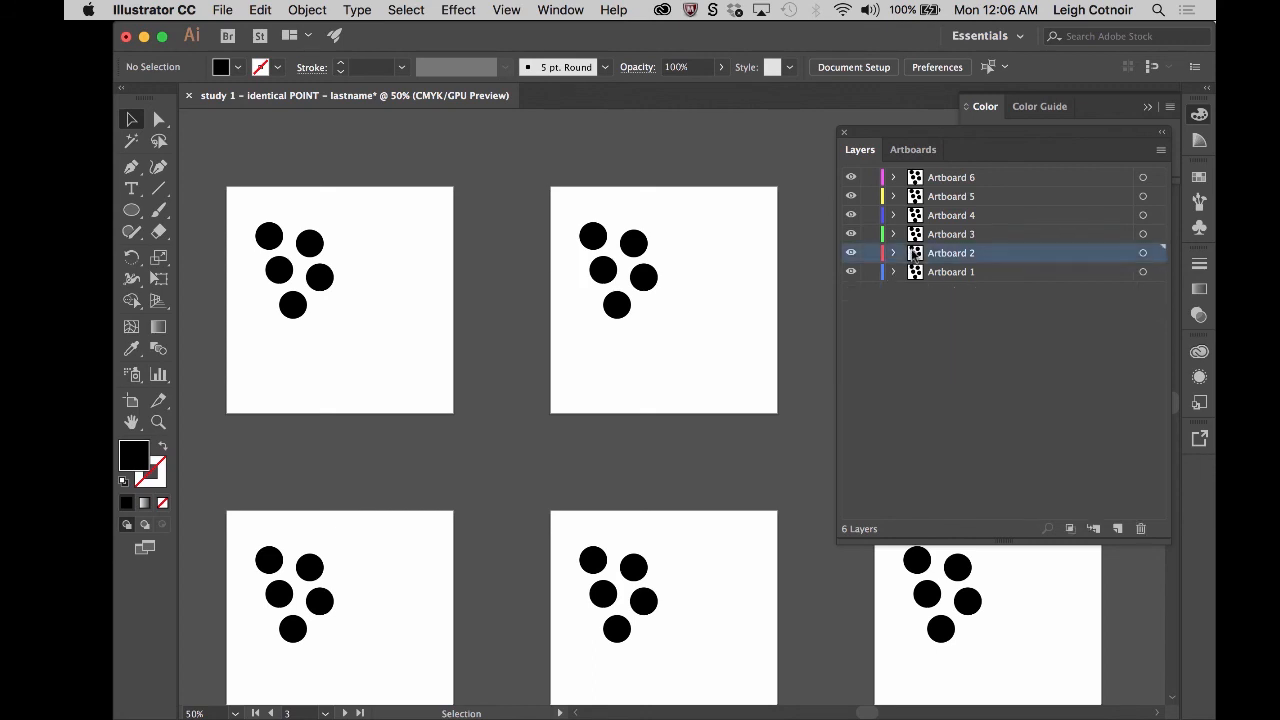
click(895, 255)
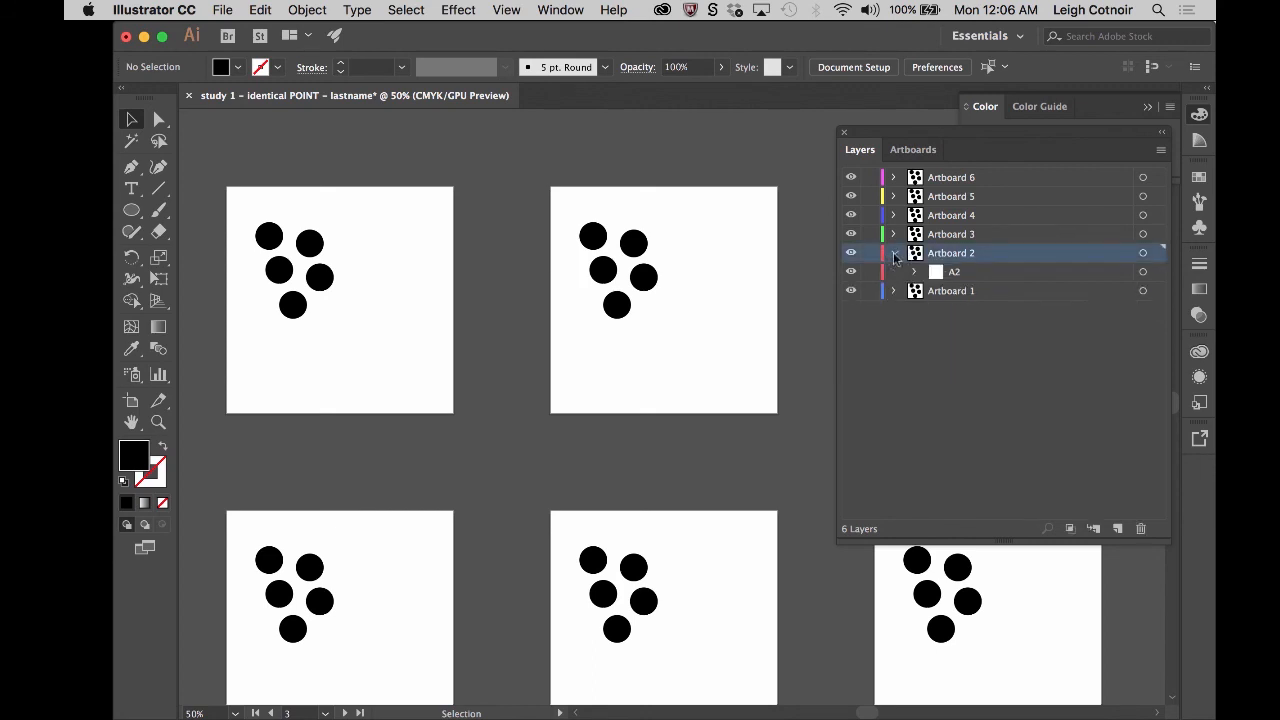
click(944, 276)
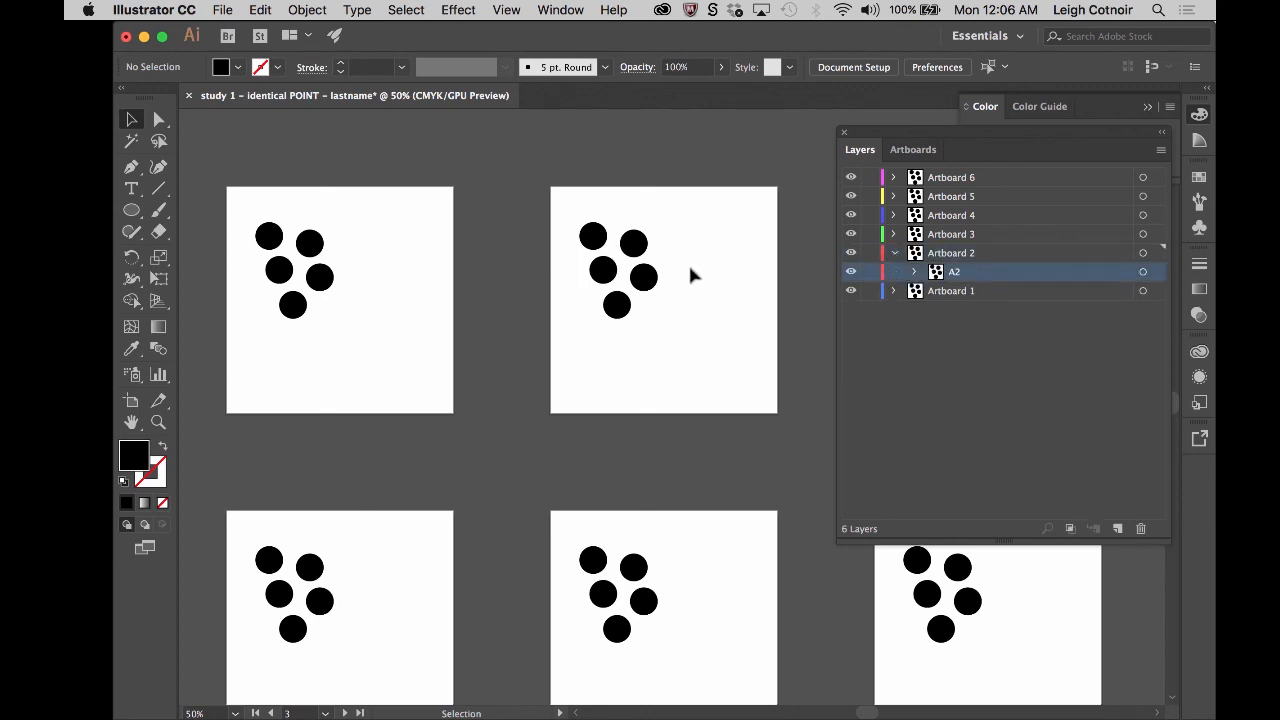
click(641, 254)
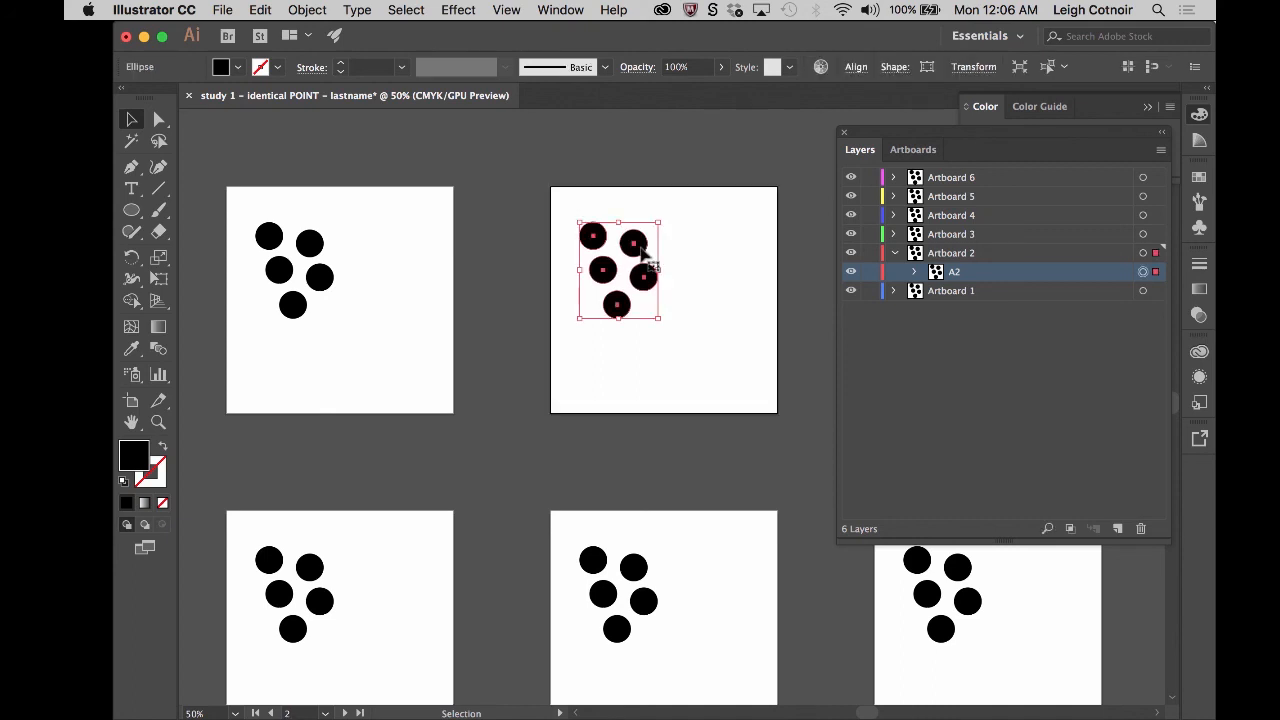
click(307, 10)
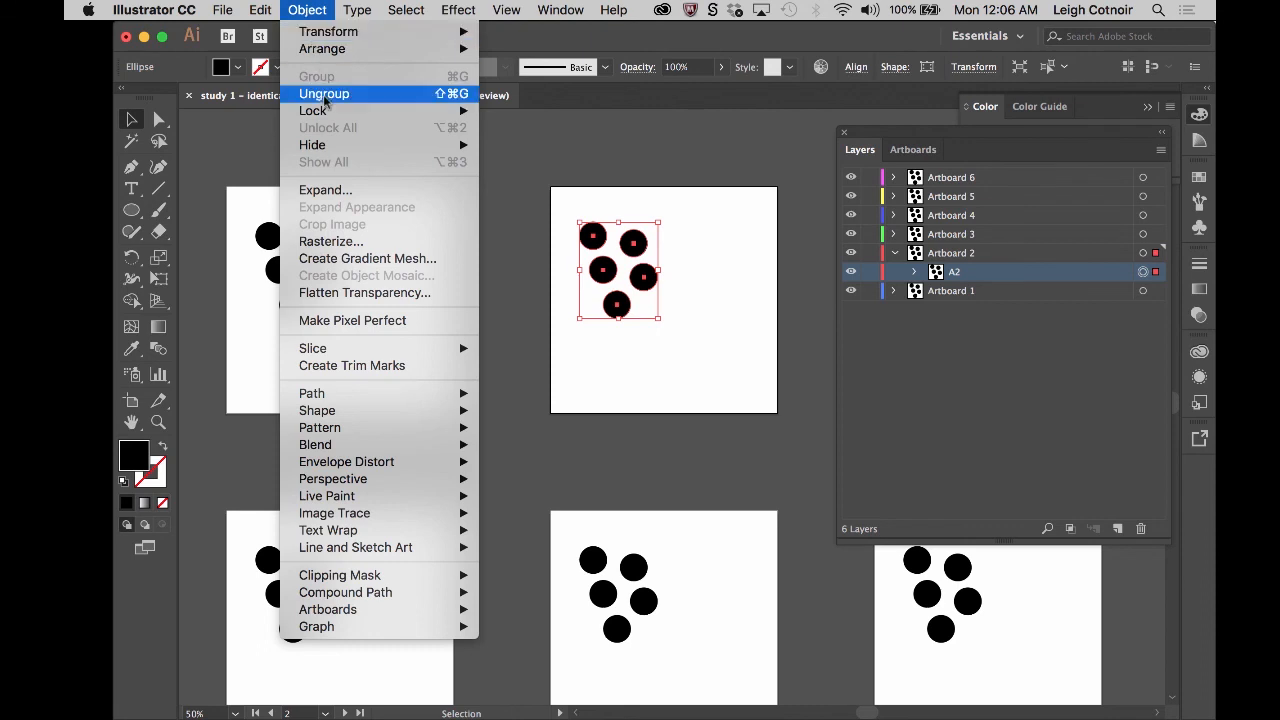
click(448, 97)
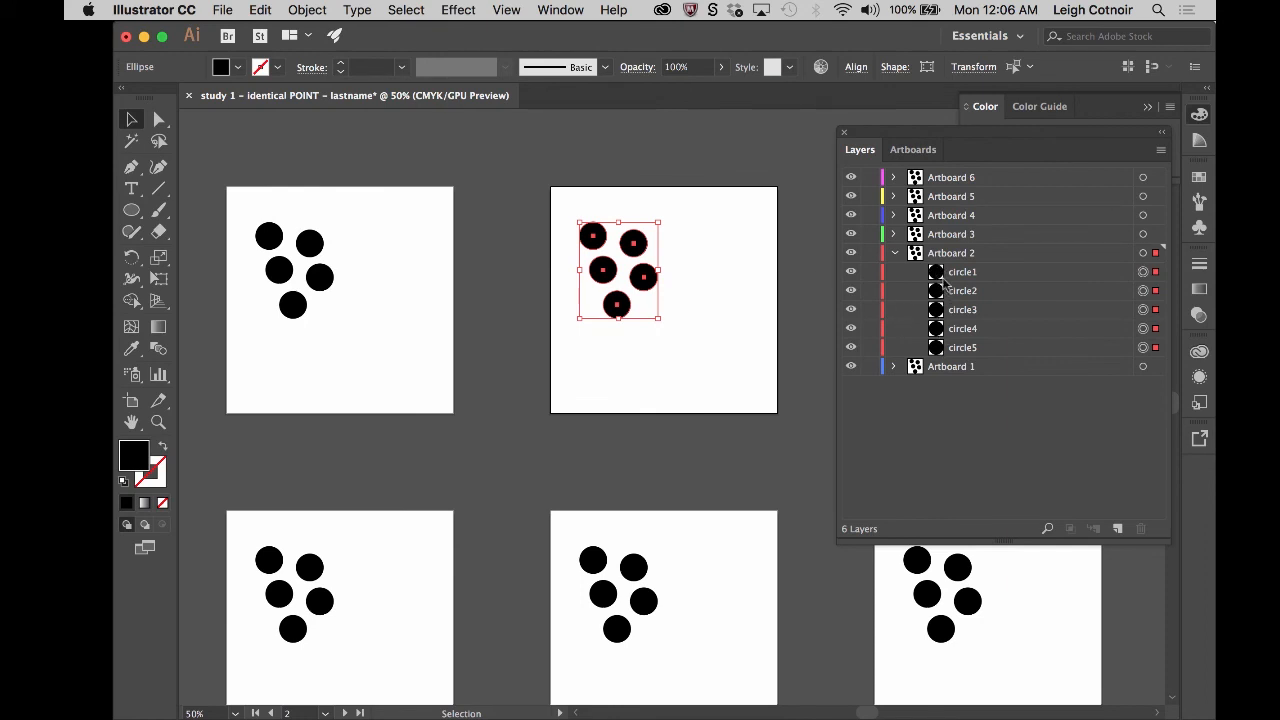
click(894, 253)
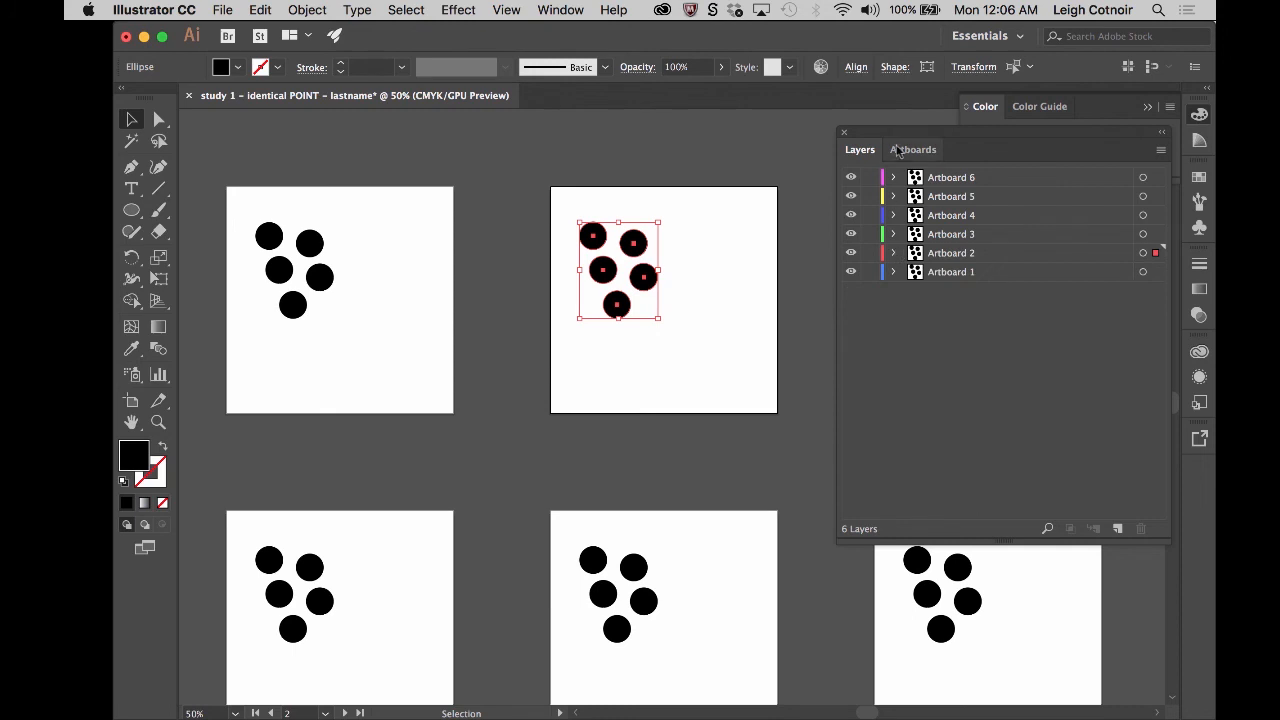
- Narrow the Layers panel and ungroup the A3 circles on the third artboard, leaving the Artboard 3 layer collapsed
drag(833, 229, 955, 229)
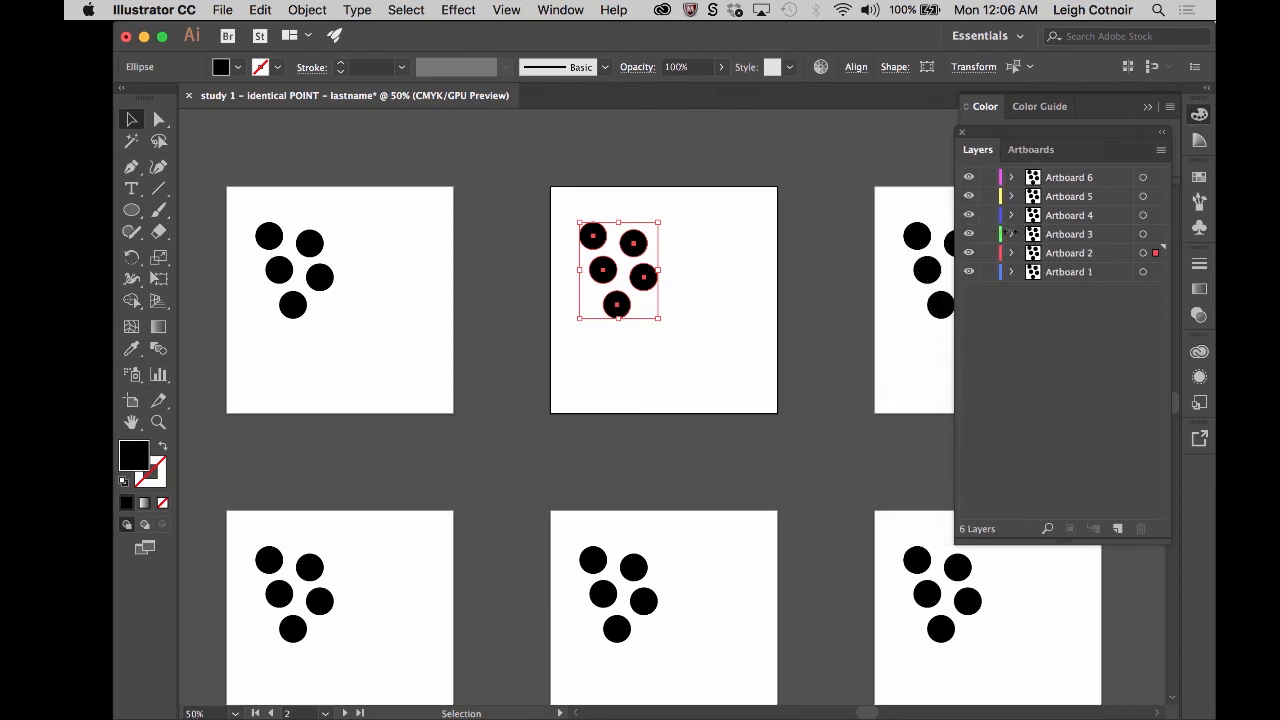
click(929, 252)
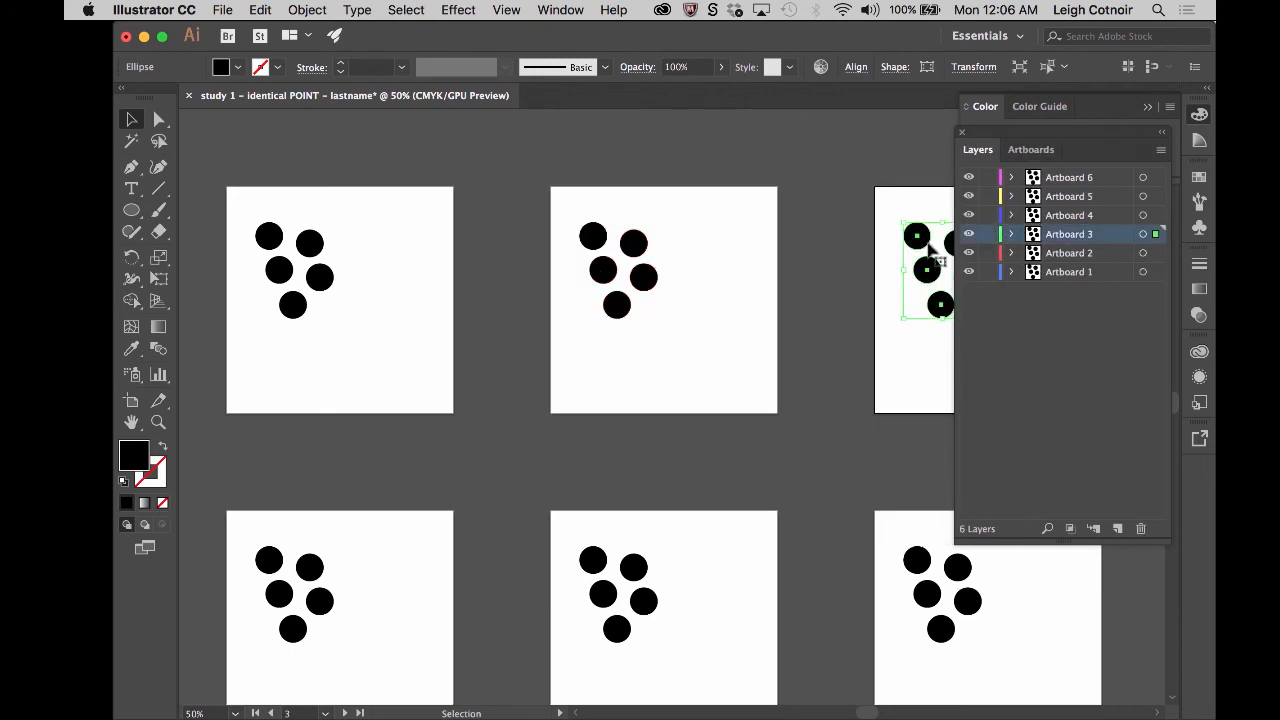
key(super)
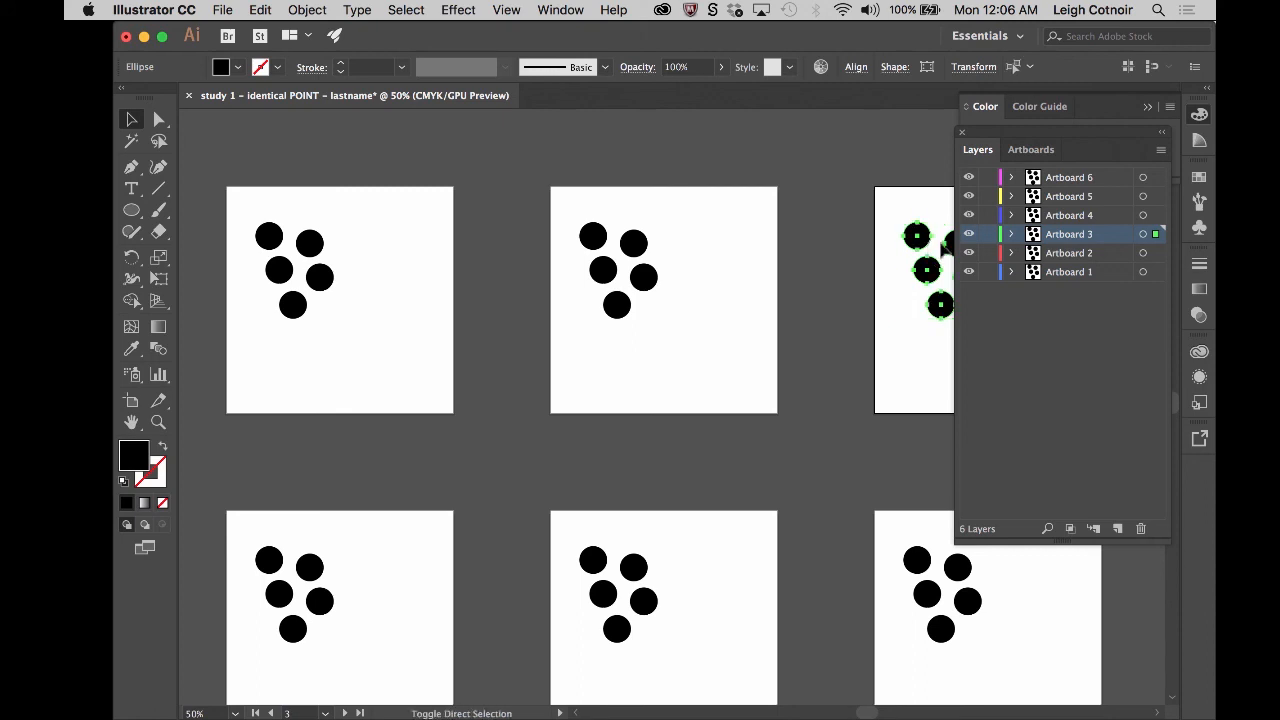
click(1011, 234)
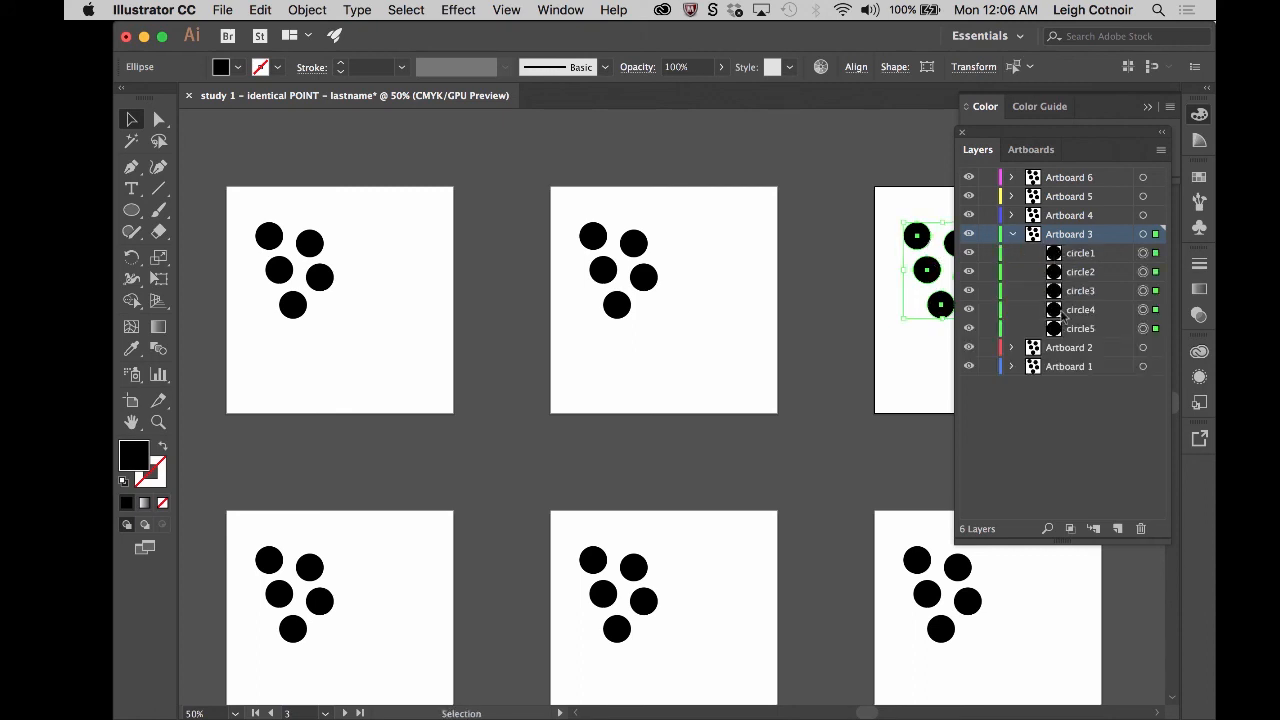
click(1012, 234)
- Ungroup the A4 circles on the fourth artboard within the Artboard 4 layer, and leave that layer collapsed
click(1012, 215)
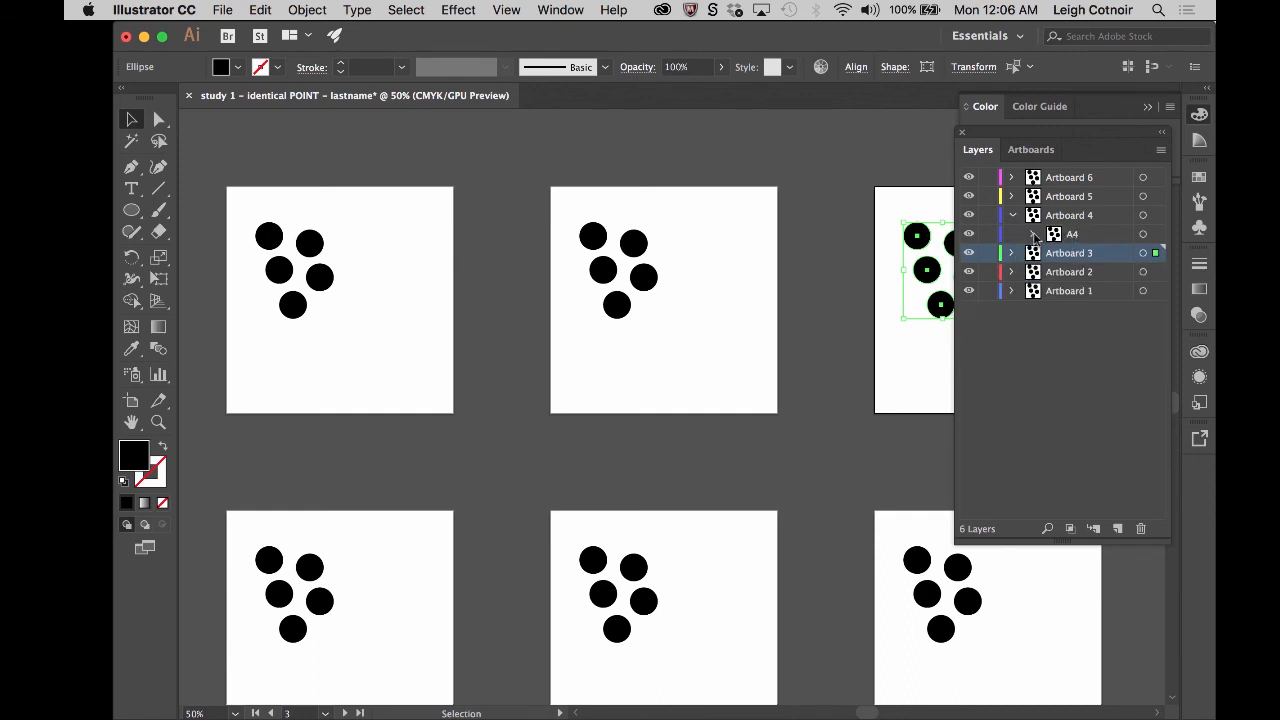
click(297, 598)
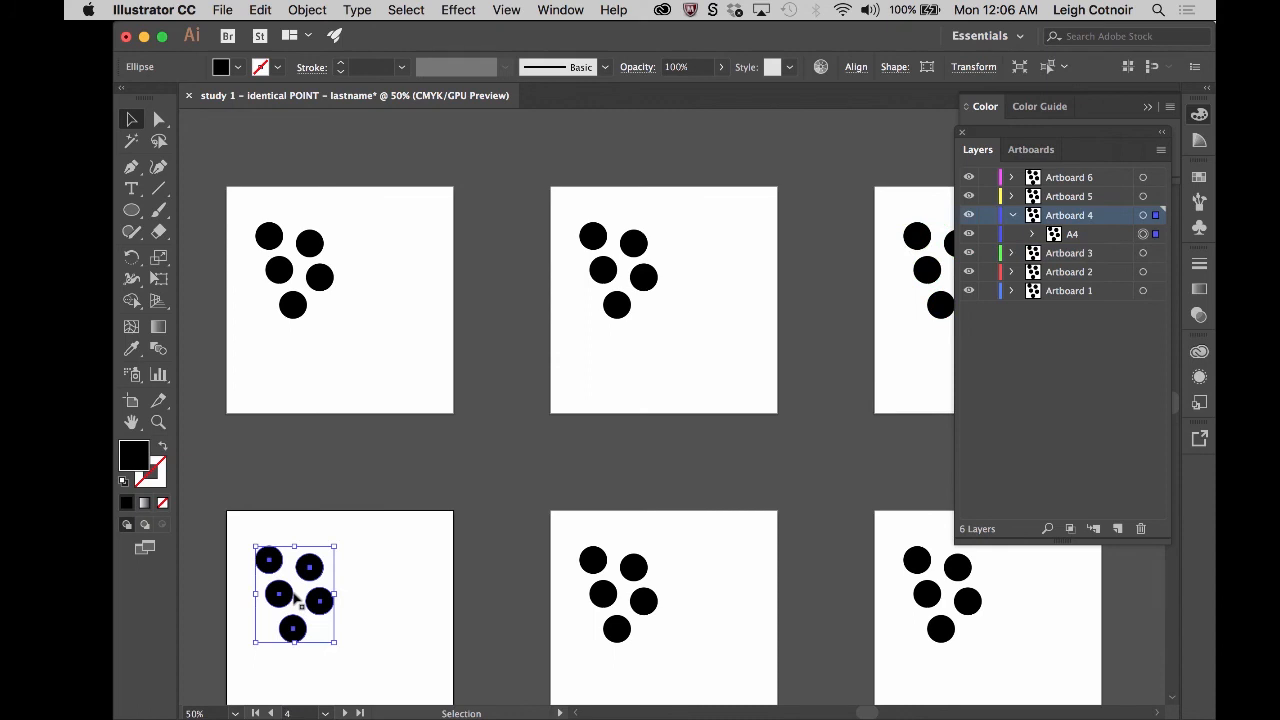
key(super)
key(super+shift+g)
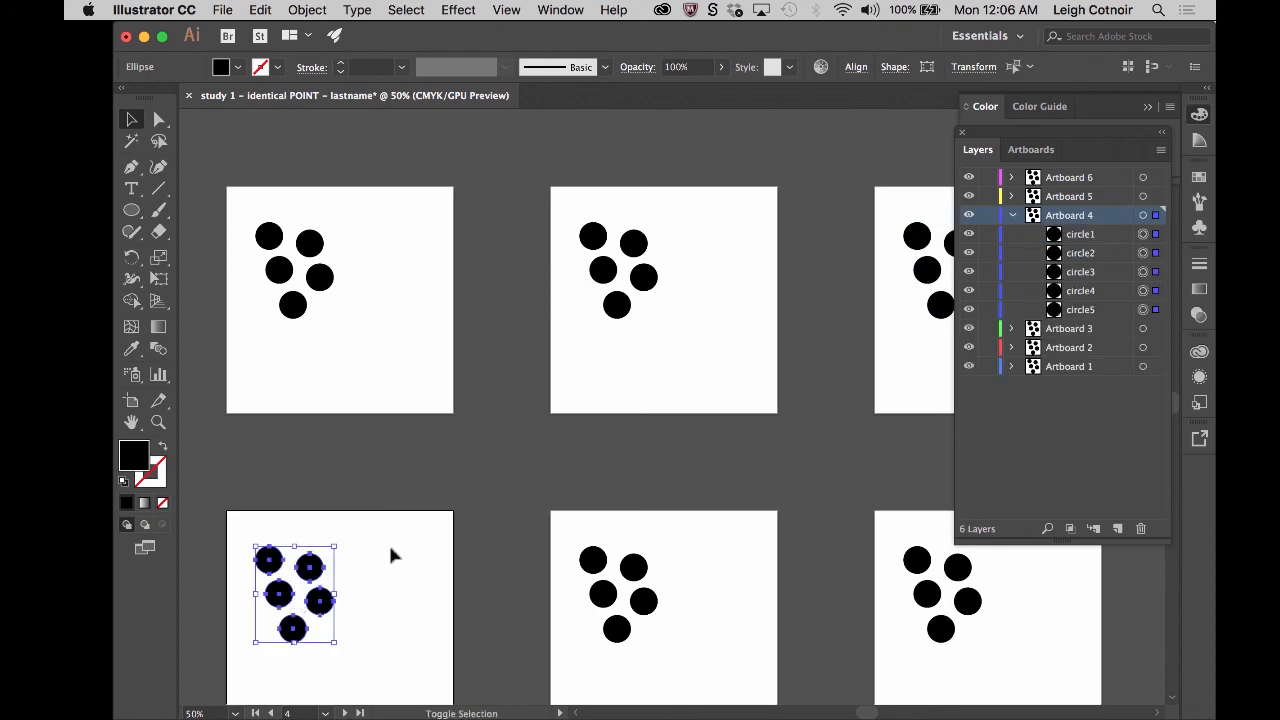
click(1013, 215)
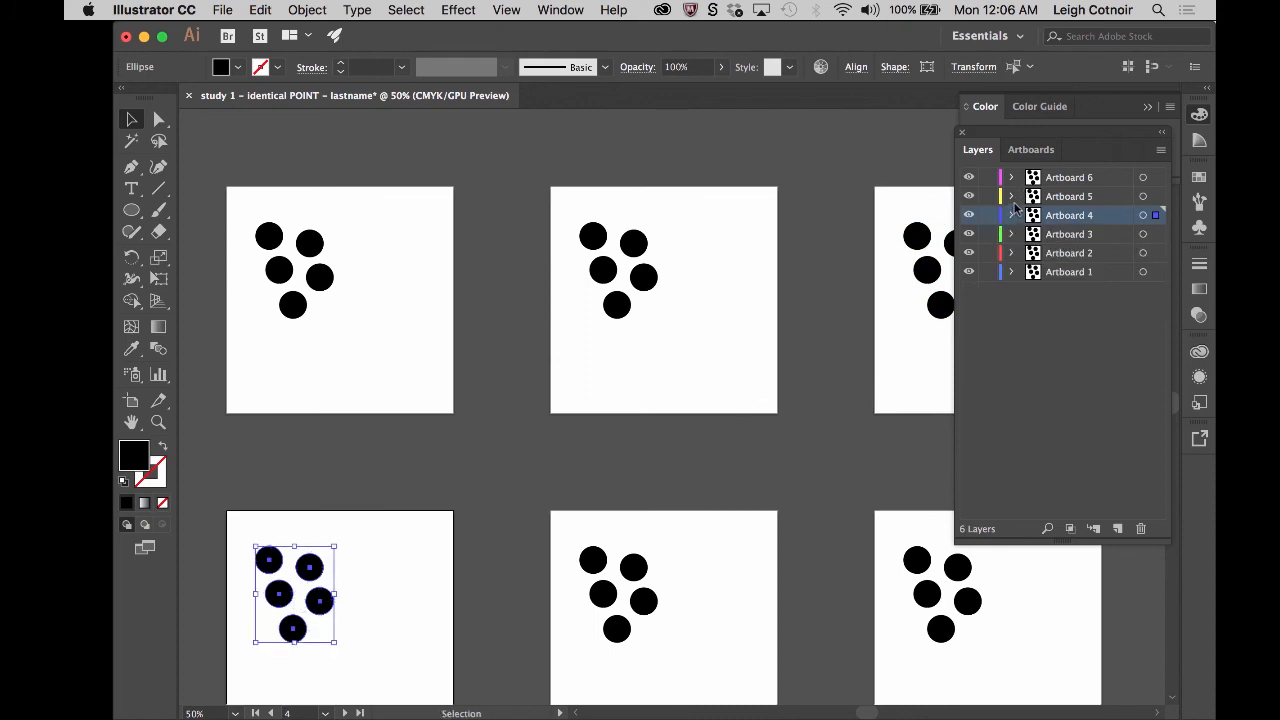
- Expand the Artboard 5 and Artboard 6 layers and ungroup the A5 and A6 circles on the fifth and sixth artboards
click(1011, 196)
click(1013, 177)
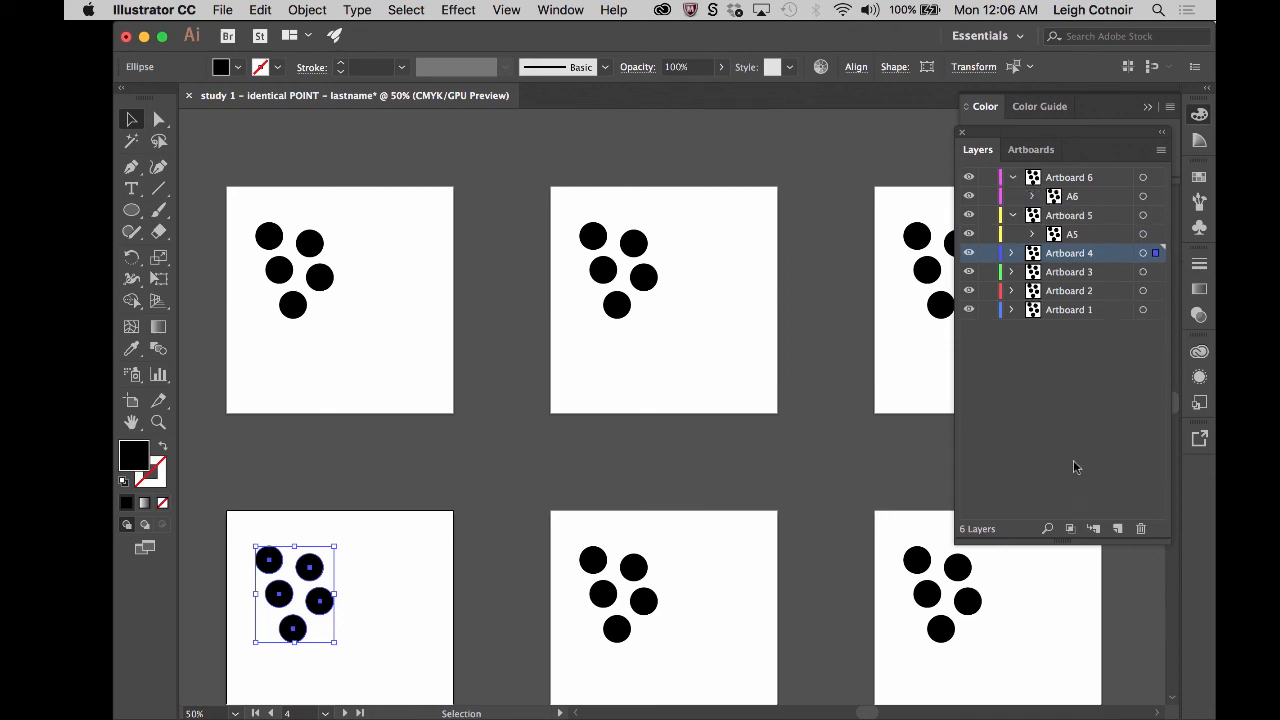
click(618, 590)
key(super+shift+g)
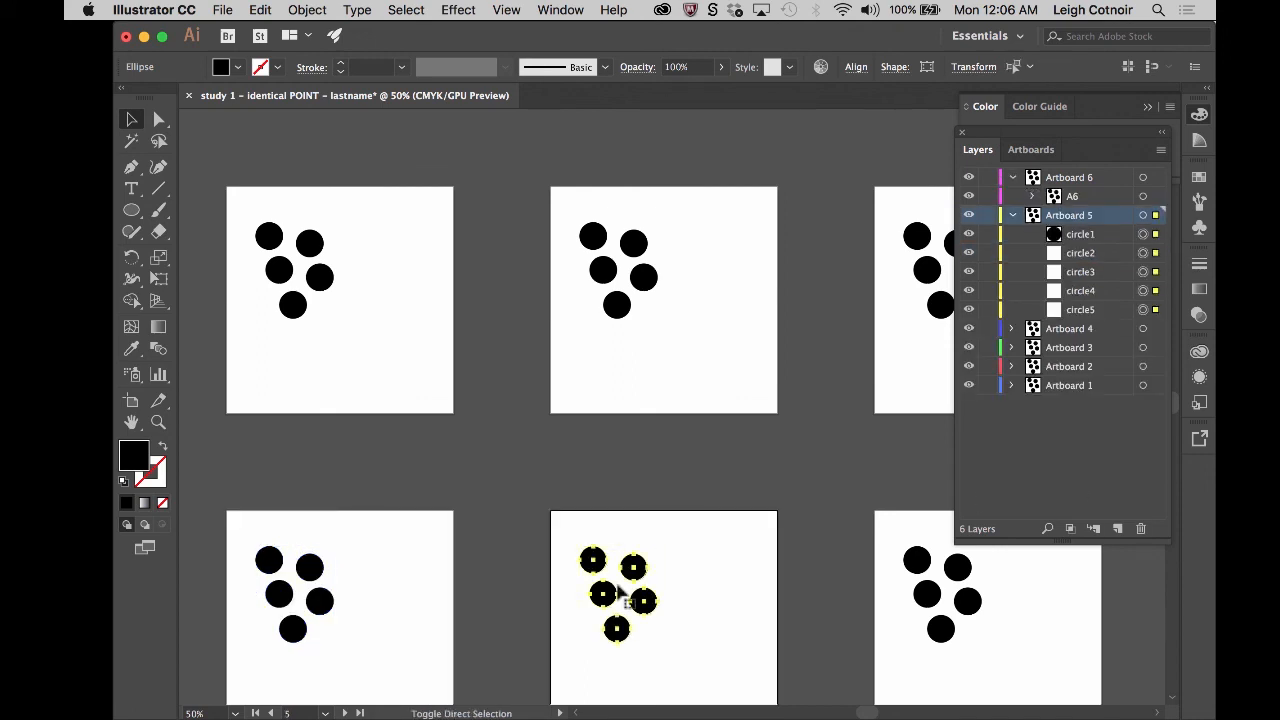
click(940, 594)
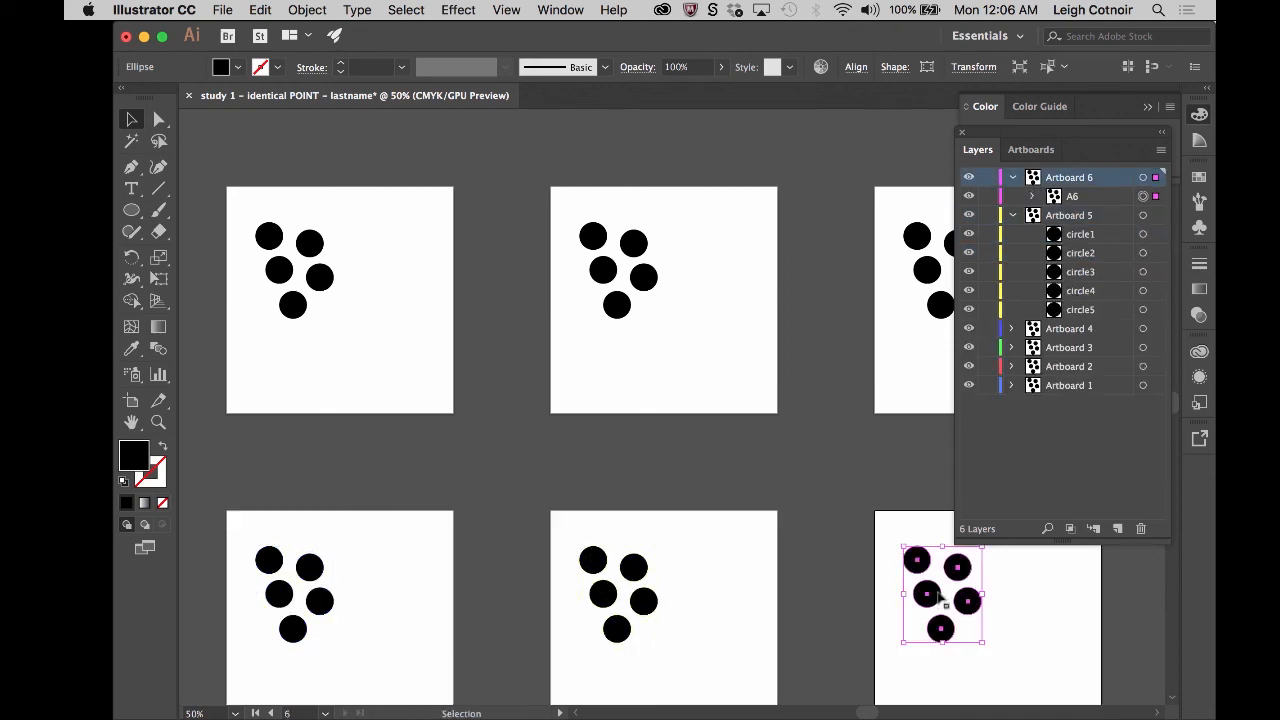
key(super+shift+g)
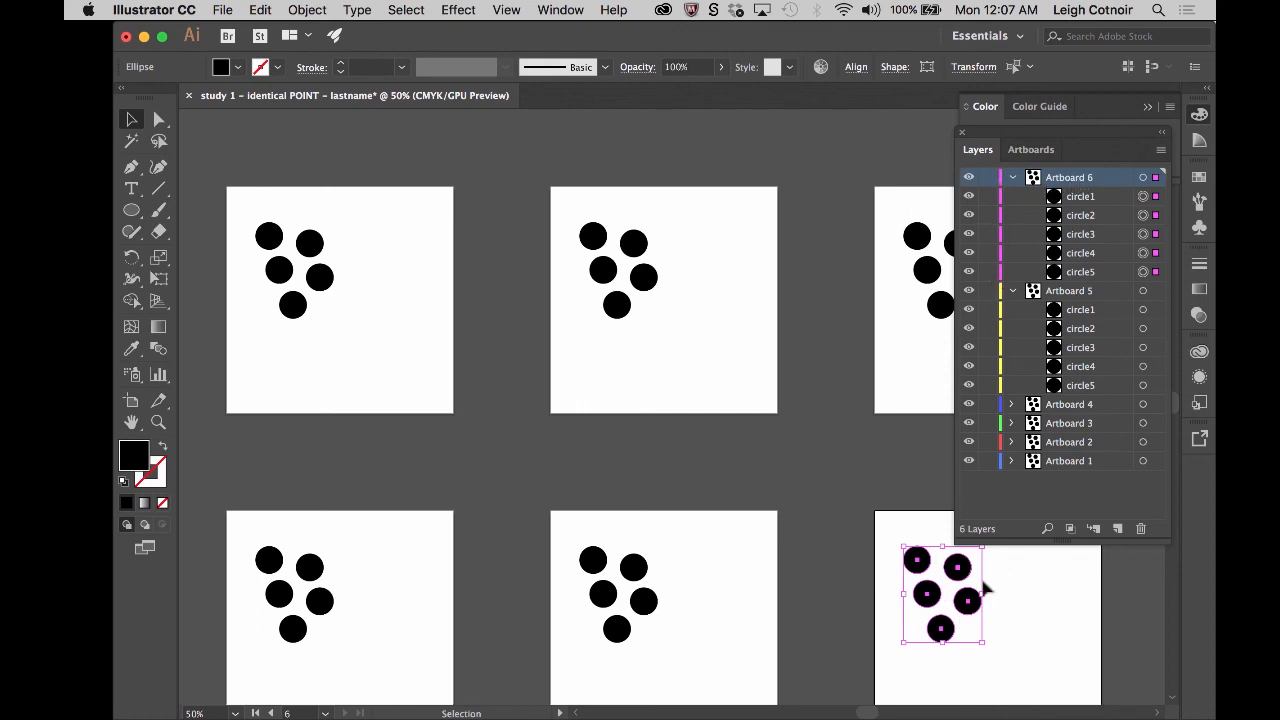
- Select circles individually on the sixth artboard to check that they are separate, and collapse the Artboard 6 layer
click(1022, 578)
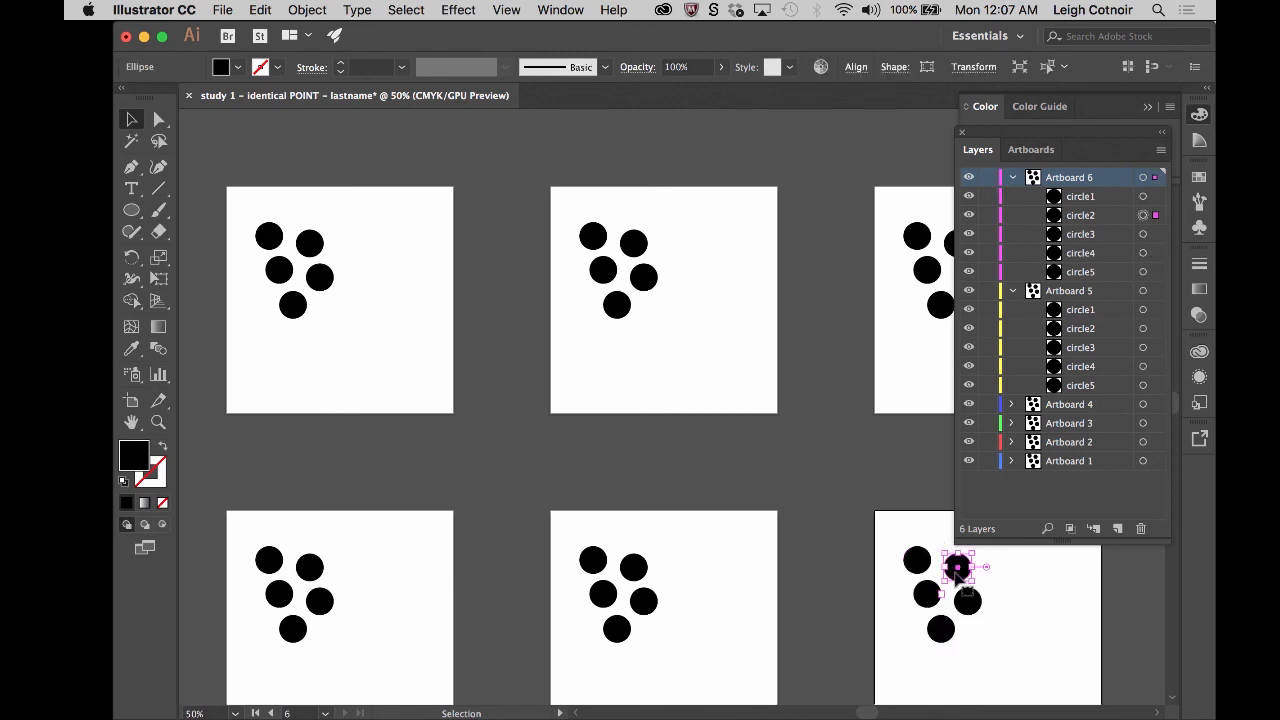
click(919, 564)
click(925, 598)
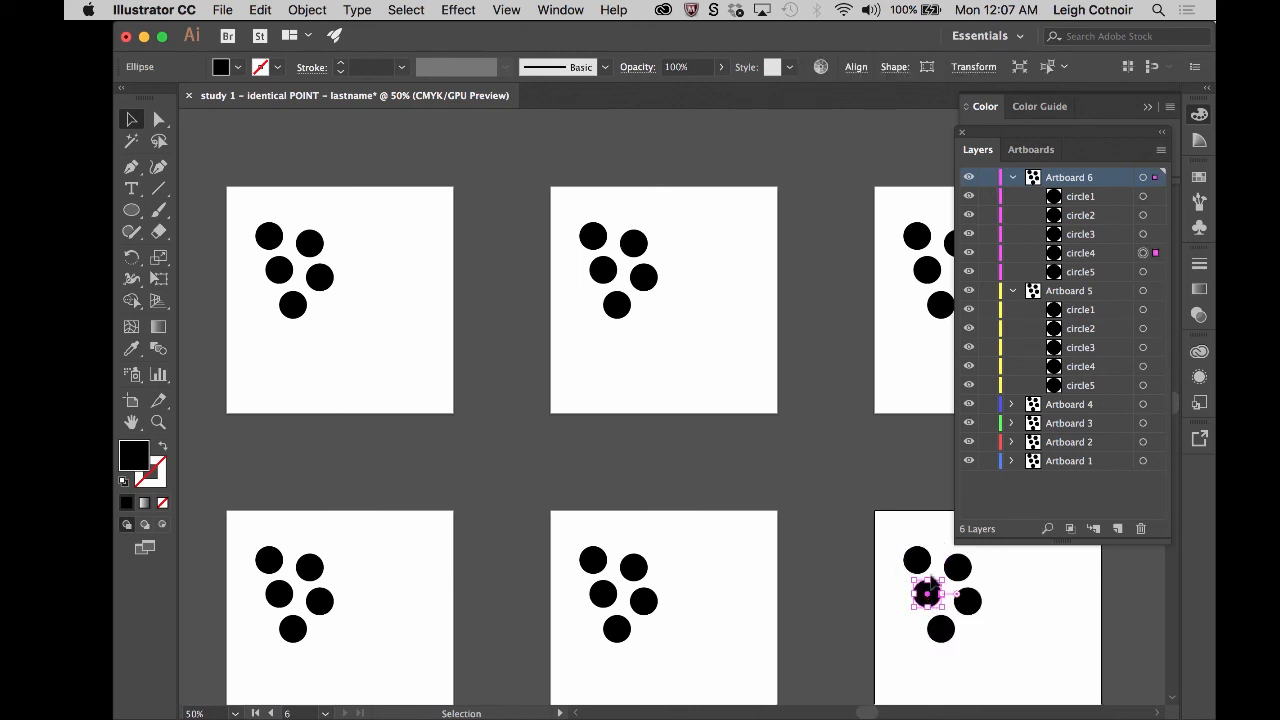
click(1013, 178)
- Check single circles on the fifth artboard against the Artboard 5 layer's entries, collapse that layer and deselect everything
click(1063, 198)
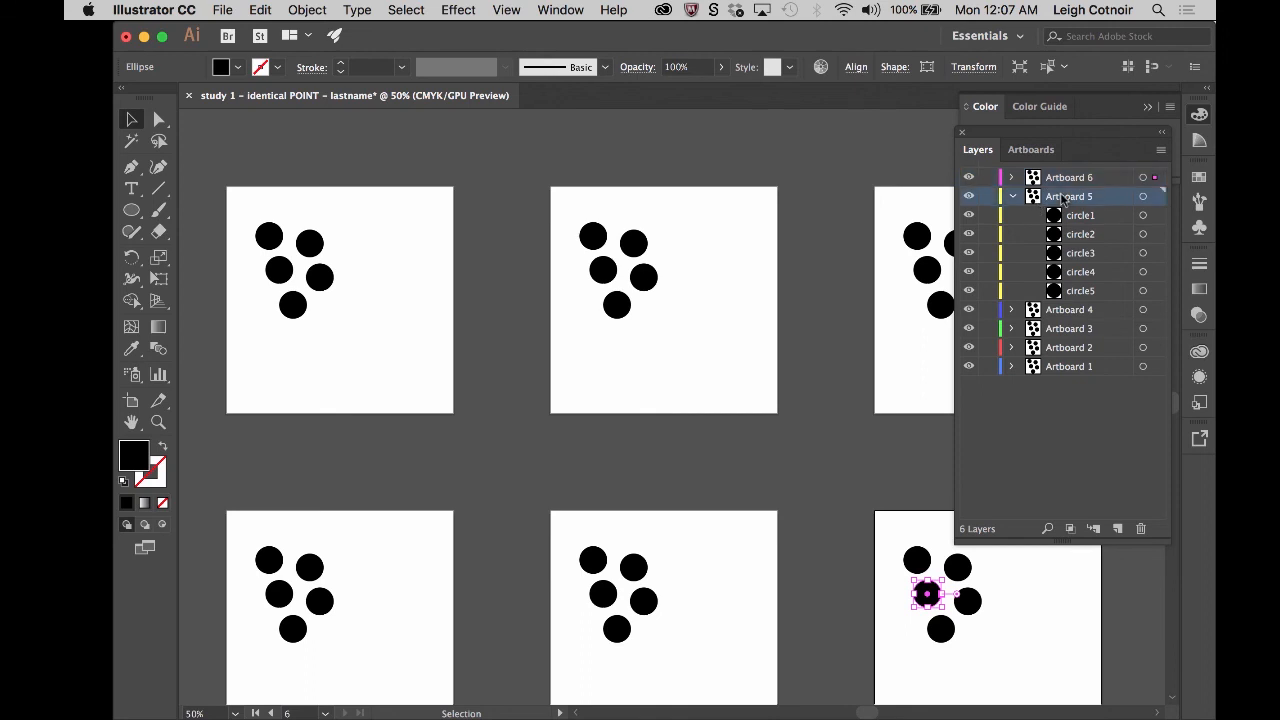
click(645, 600)
click(634, 567)
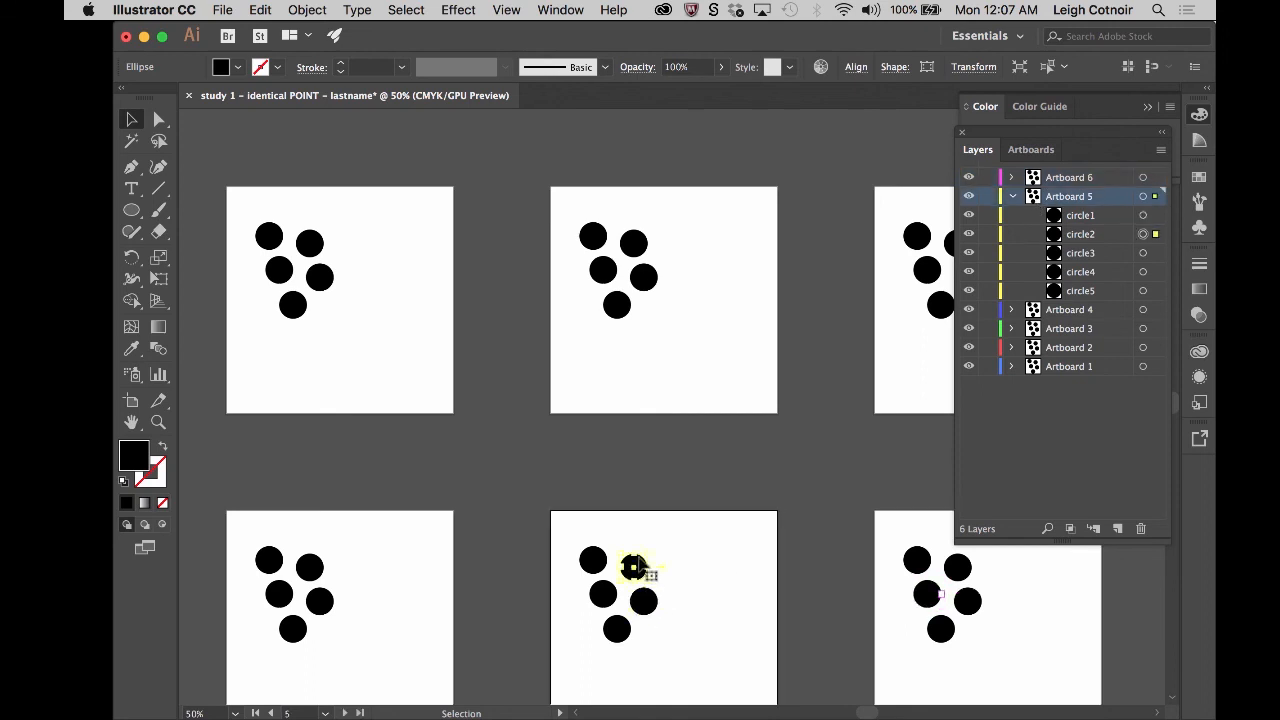
click(595, 561)
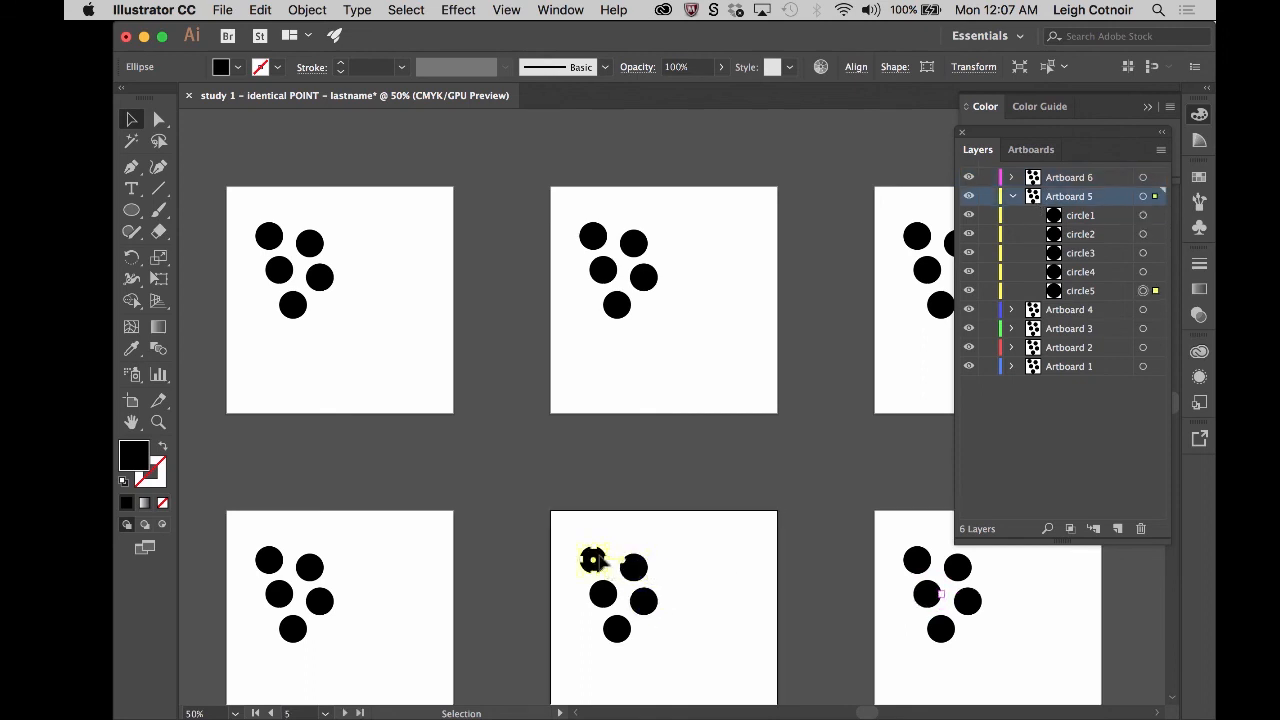
click(1012, 197)
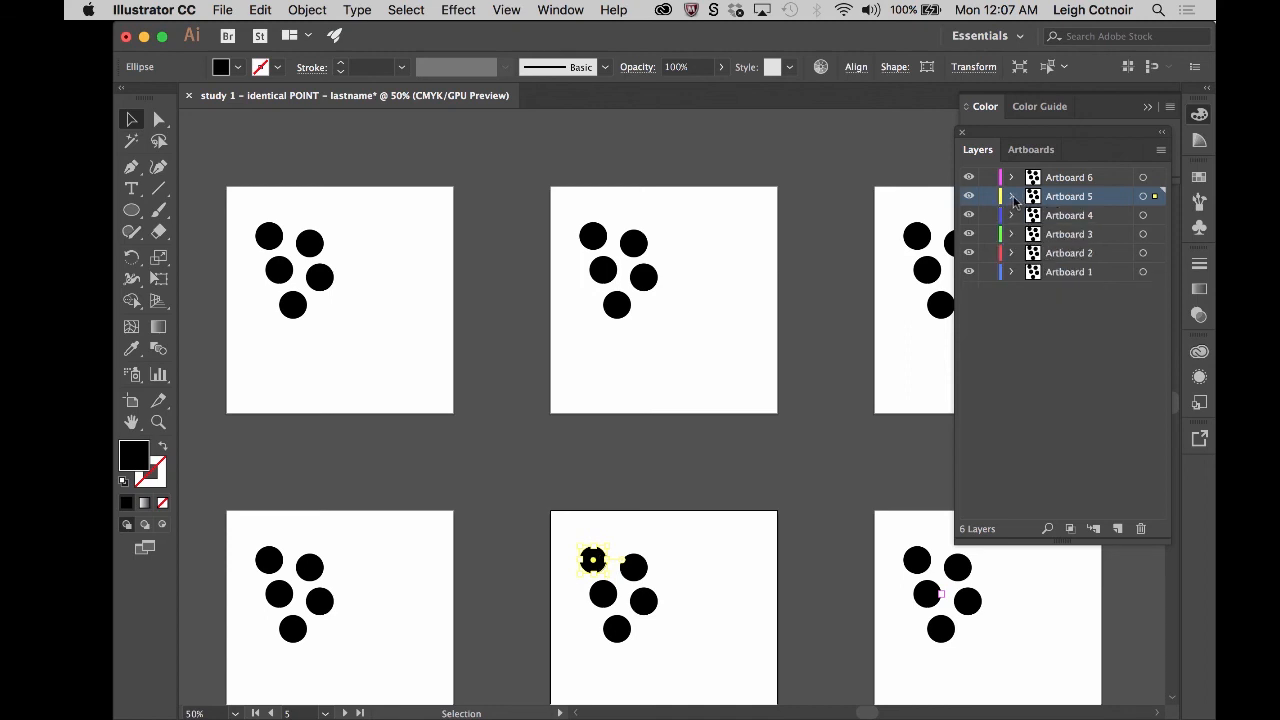
click(819, 519)
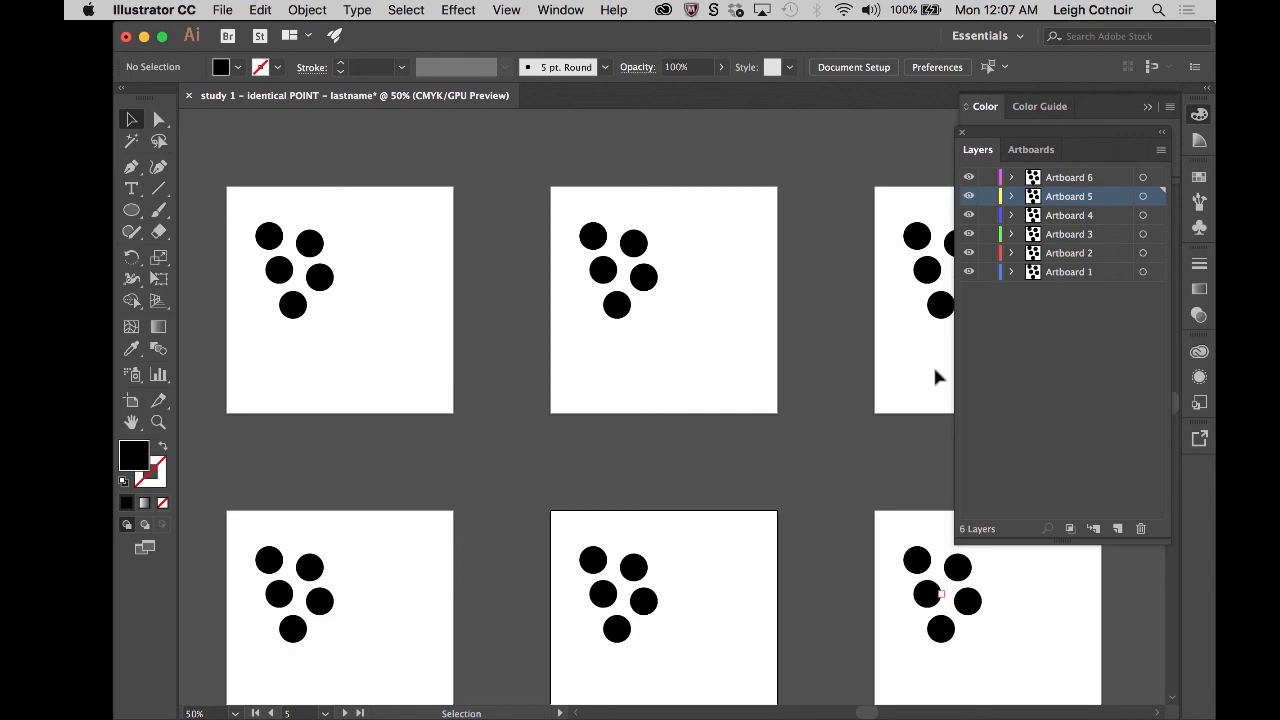
- Rearrange the second artboard's circles: two stacked near the right edge, one in the lower-left corner, two side by side near the upper edge
click(645, 279)
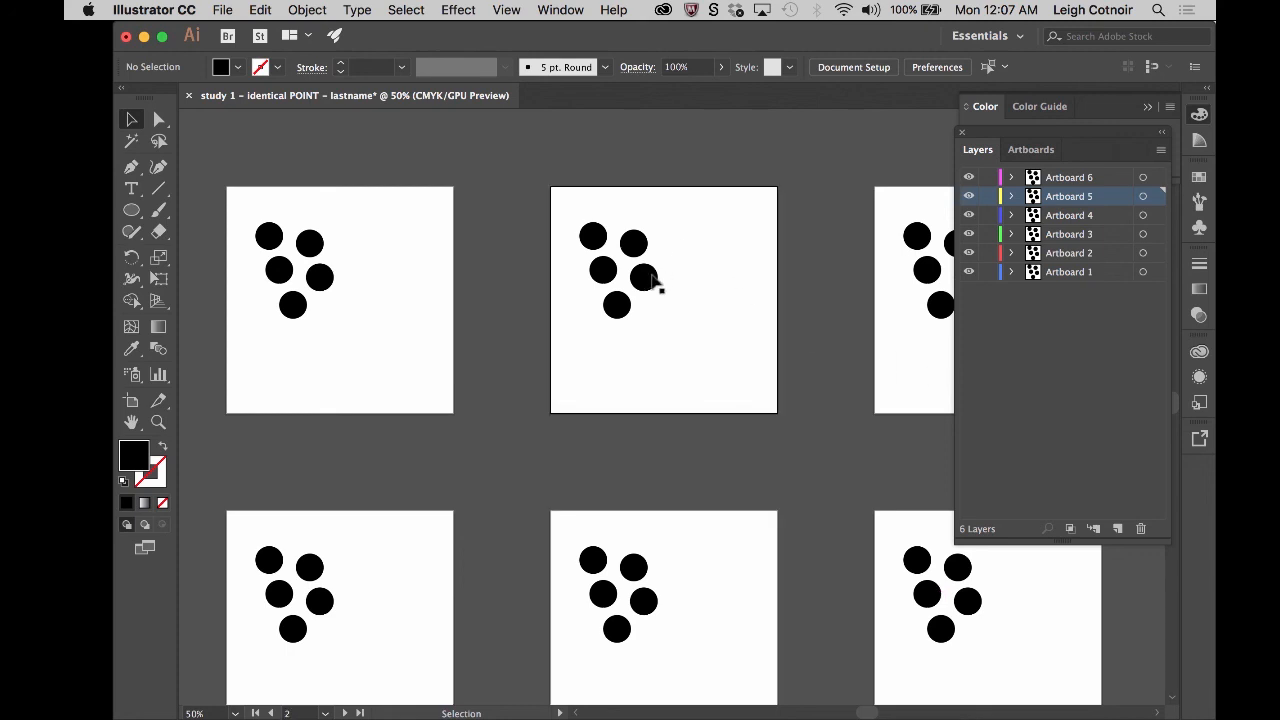
drag(650, 280, 727, 301)
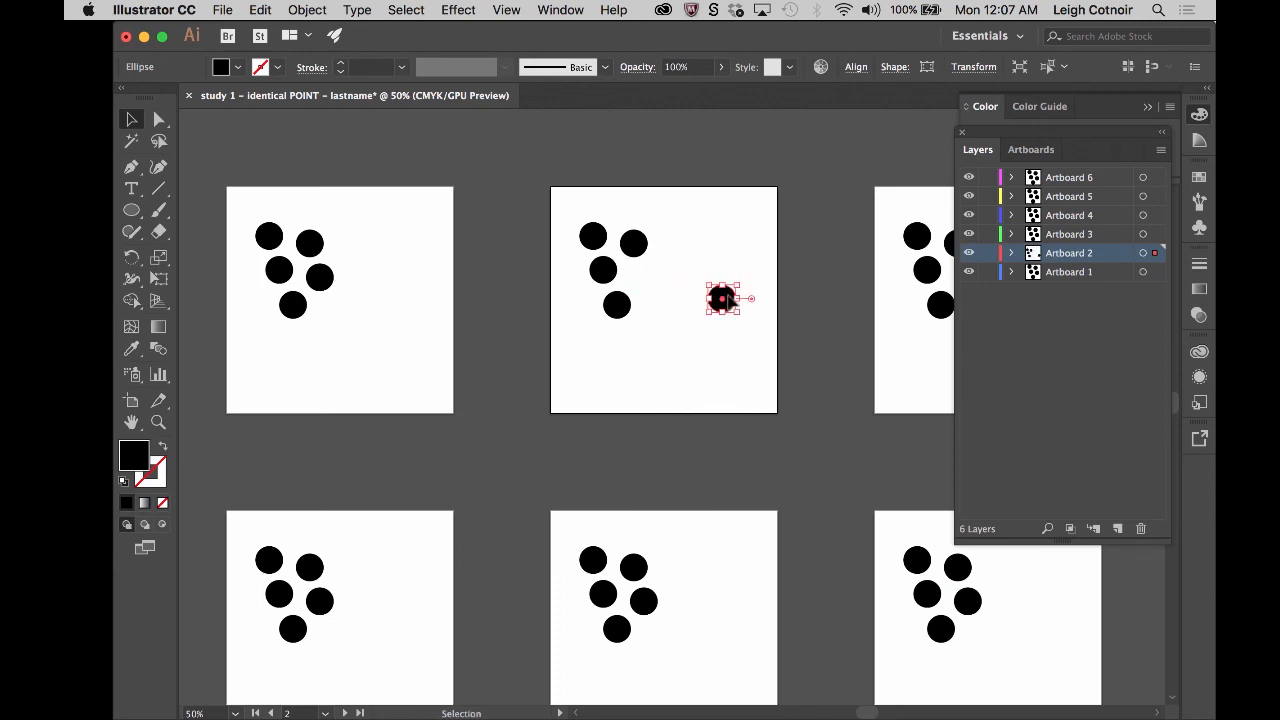
click(723, 333)
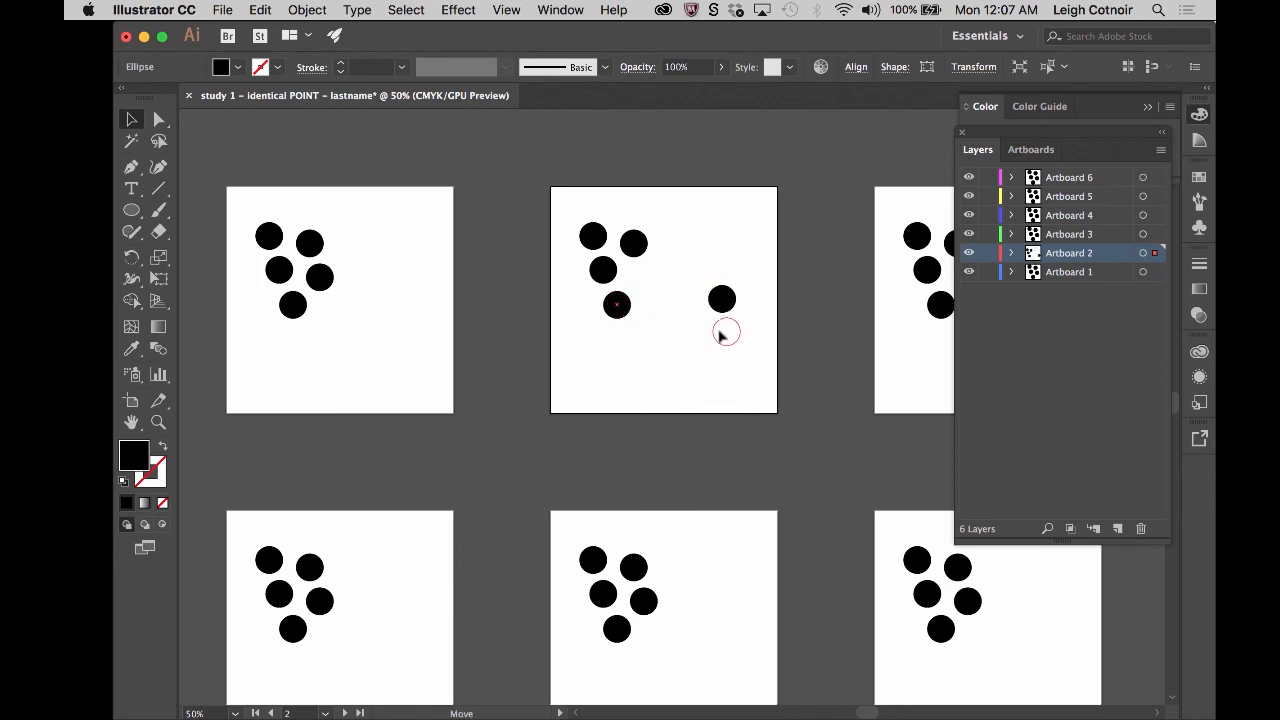
drag(718, 337, 717, 337)
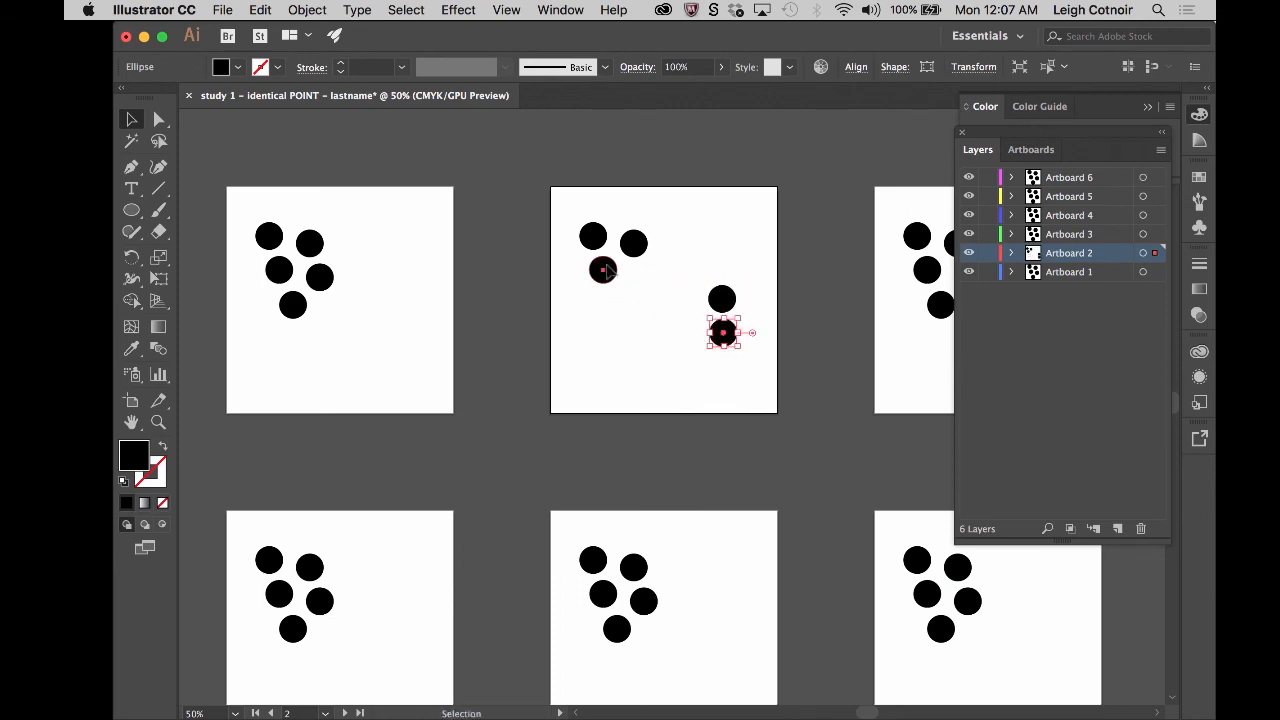
drag(606, 272, 581, 388)
drag(645, 236, 682, 212)
drag(594, 239, 632, 220)
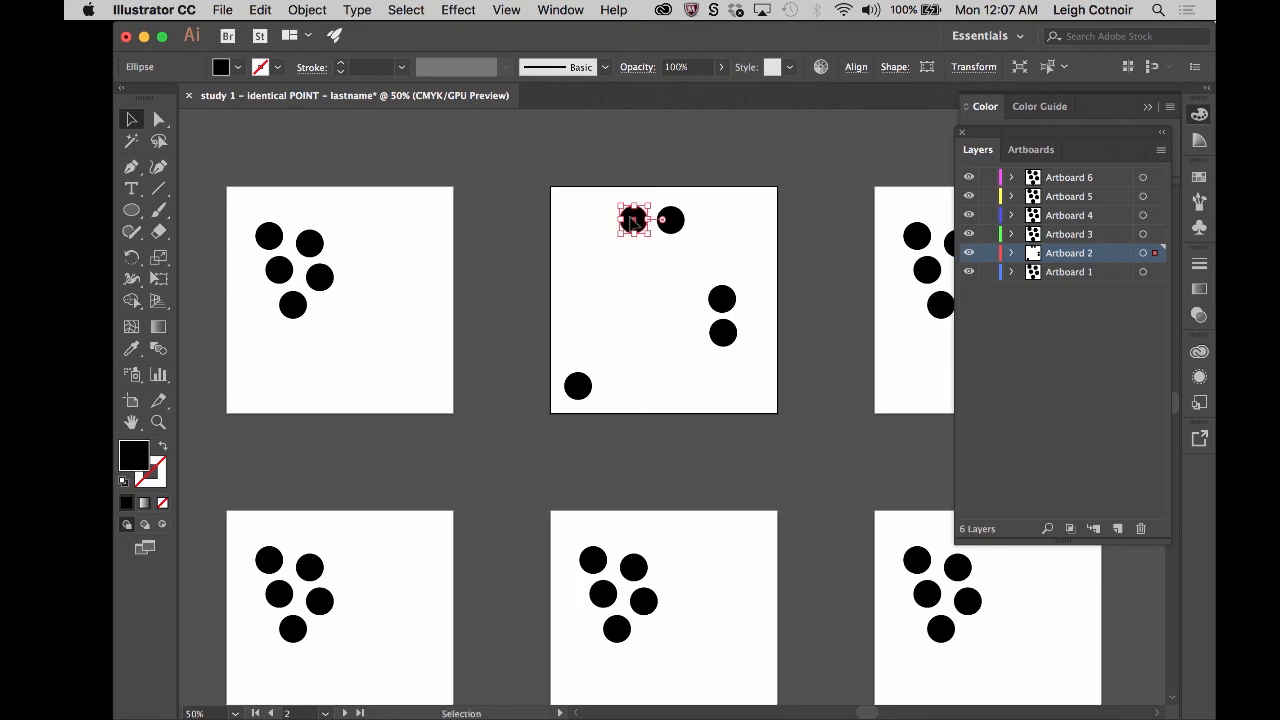
click(699, 313)
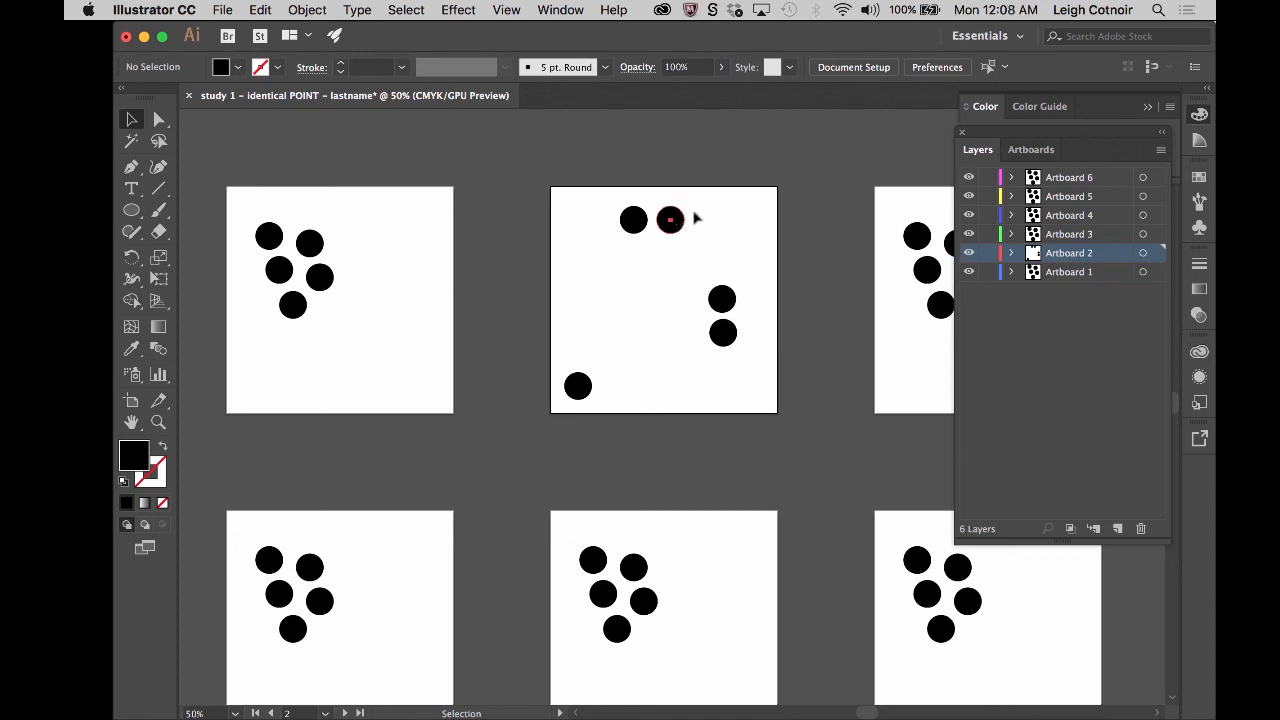
- Move the right one of the second artboard's two upper circles near the upper-right corner, try enlarging it, and undo the enlargement
drag(670, 220, 613, 356)
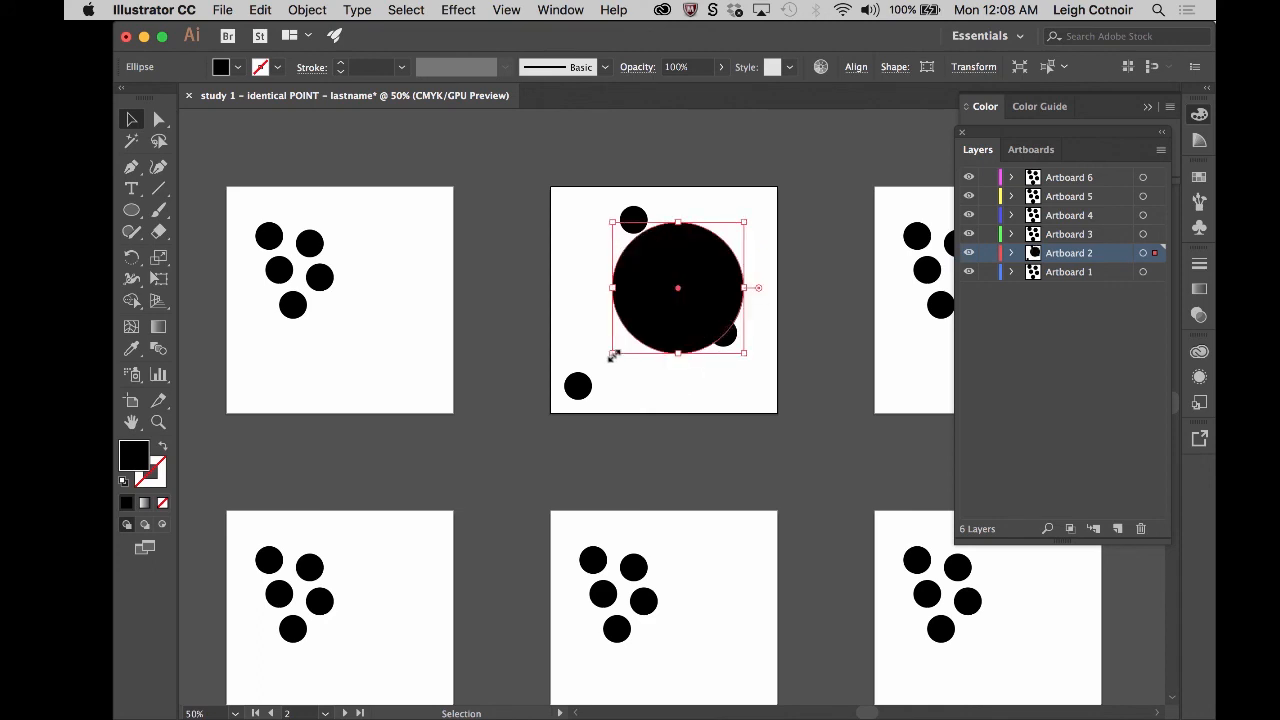
key(super+z)
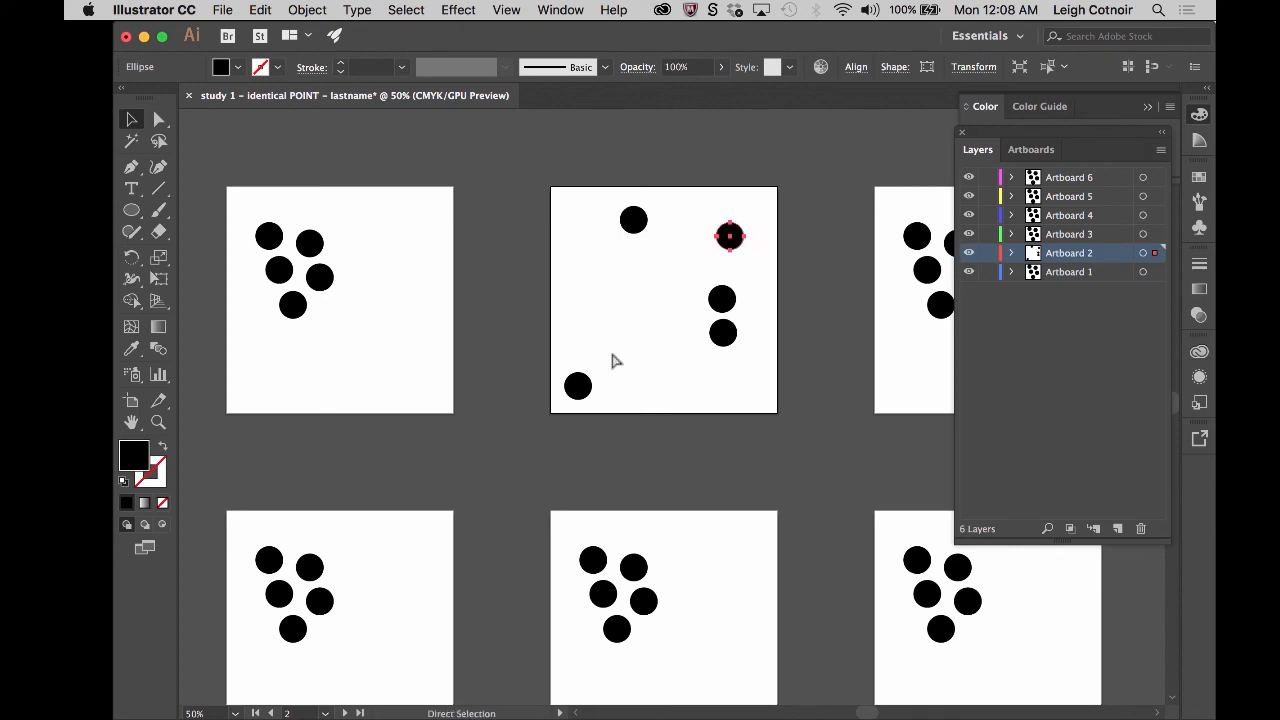
click(755, 402)
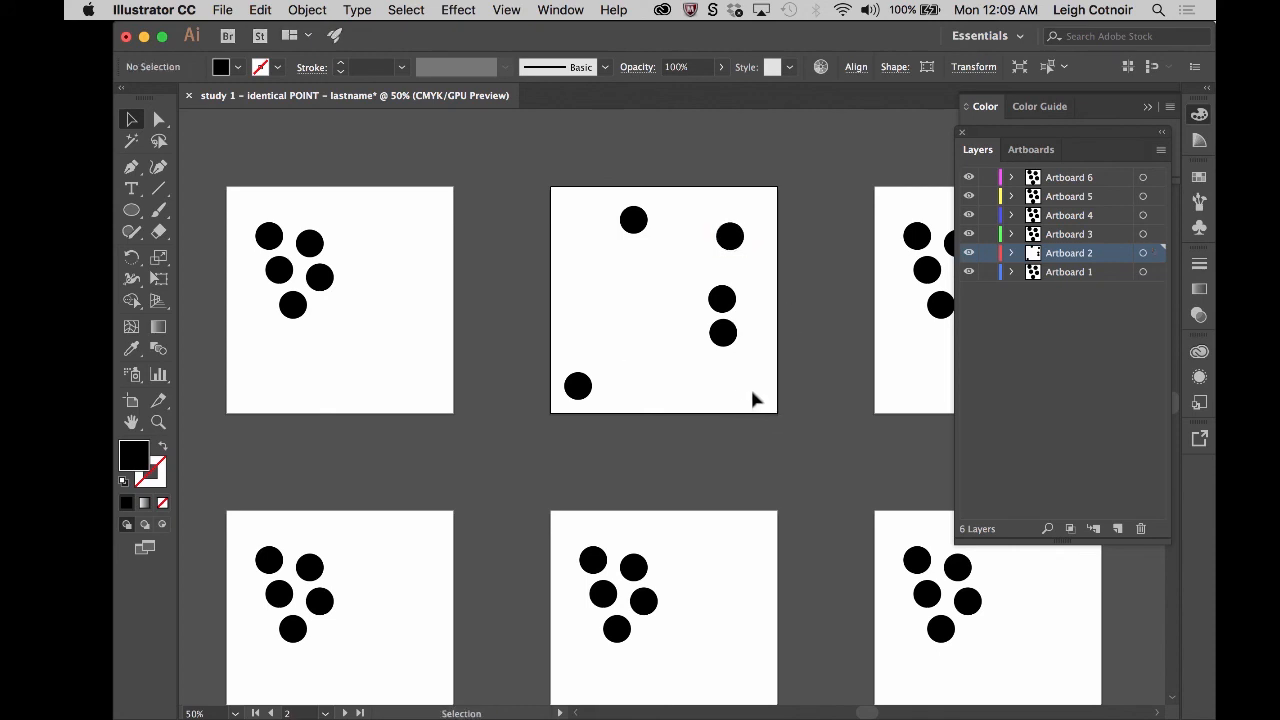